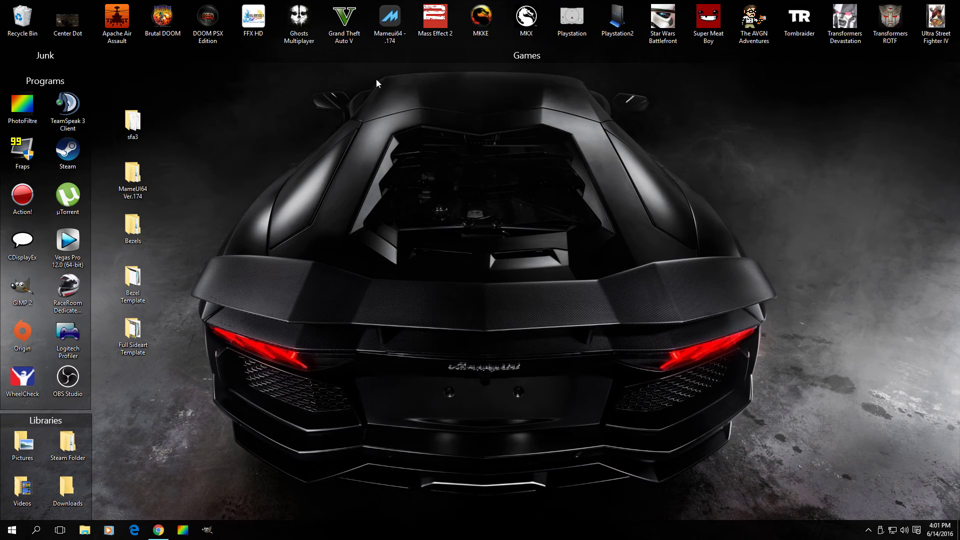
Launch MAMEUI64 and look through the Street Fighter entries on the MAME in-game artwork page in Chrome
double_click(390, 20)
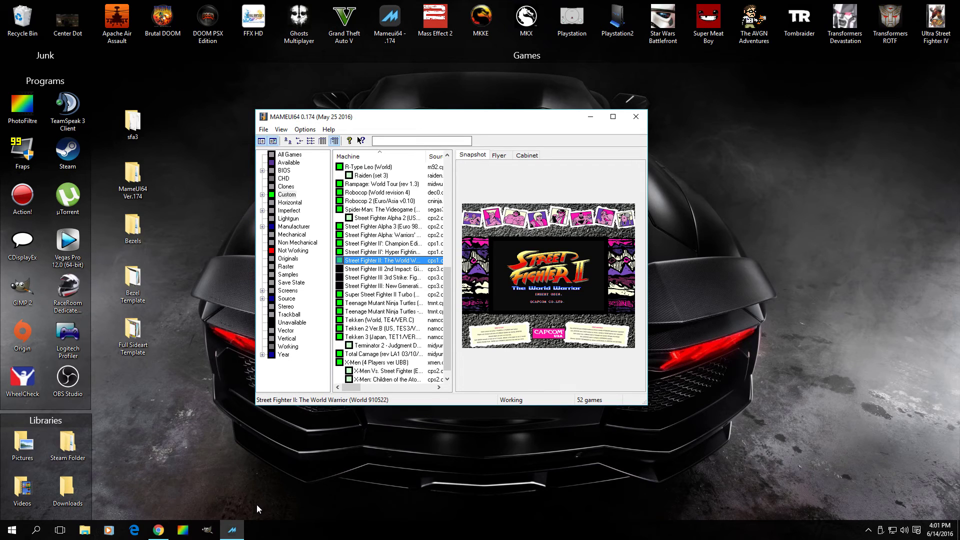
click(158, 530)
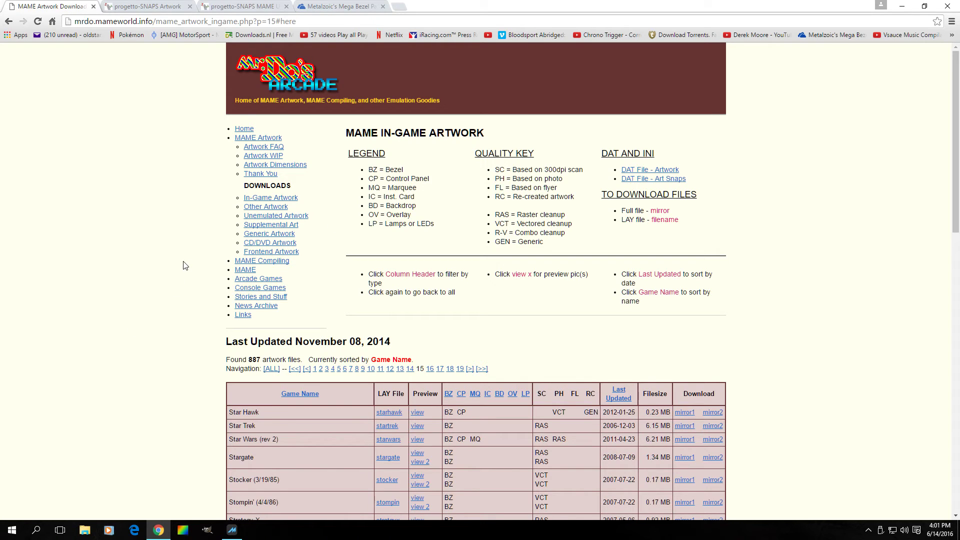
scroll(265, 448, down, 6)
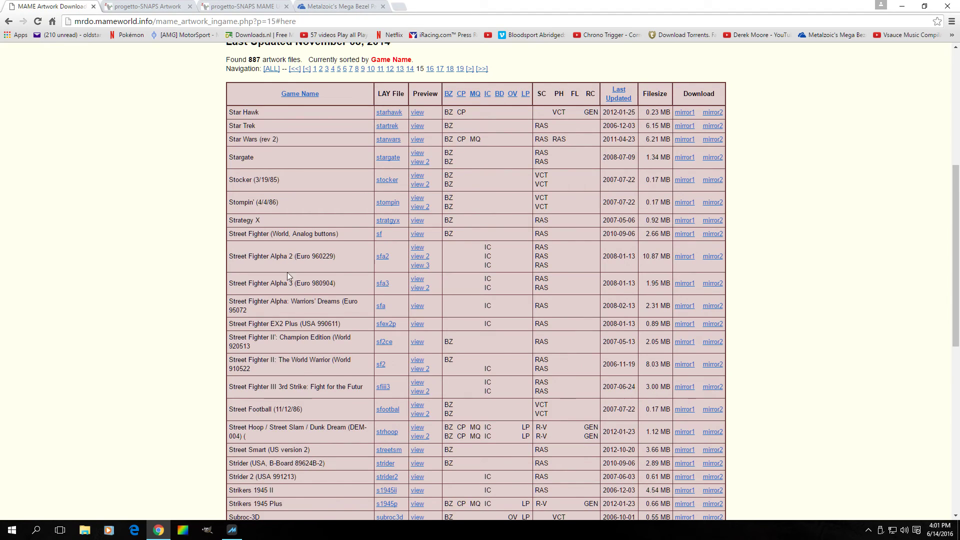
scroll(281, 296, down, 1)
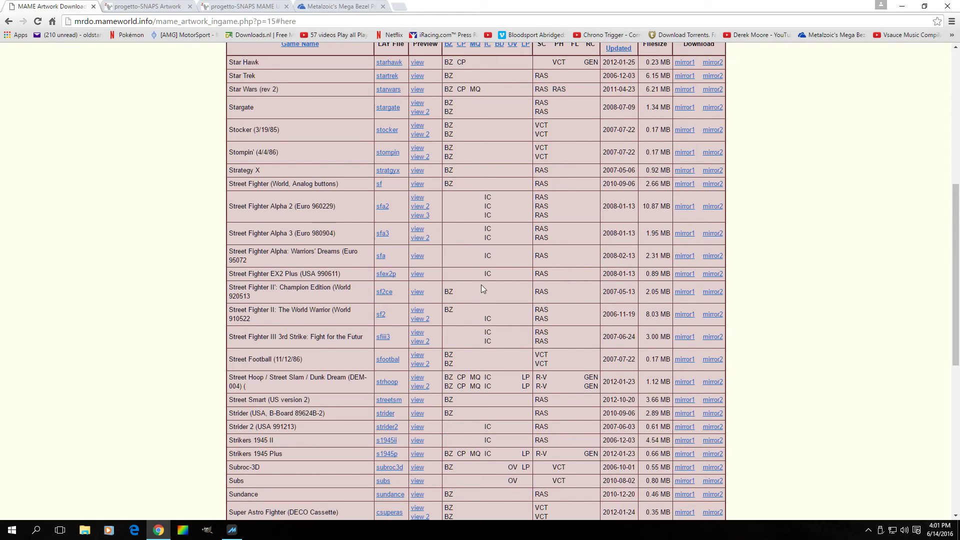
click(902, 6)
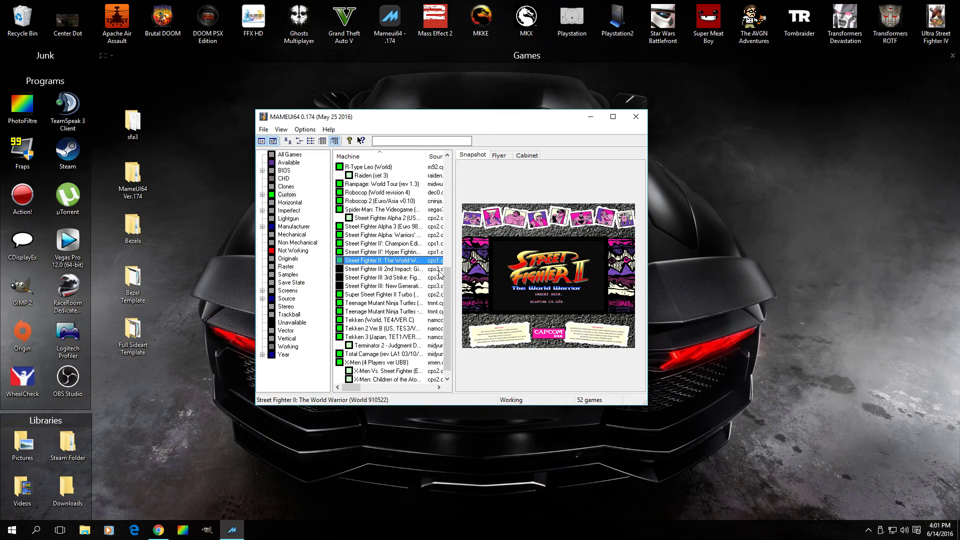
Run Street Fighter II': Champion Edition, lower the master volume to -28 dB and exit the game
double_click(371, 244)
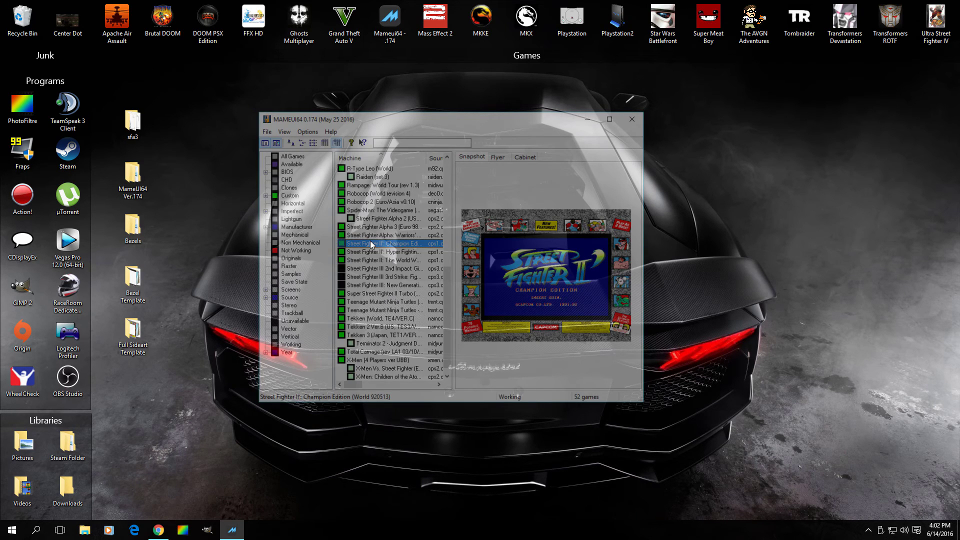
key(Tab)
key(Tab)
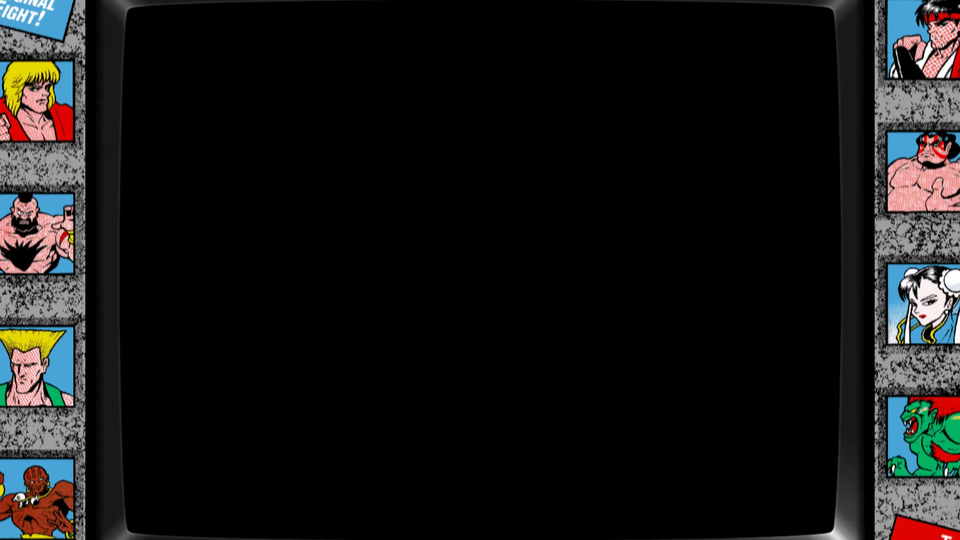
key(minus)
key(minus)
key(minus)
key(minus)
key(minus)
key(minus)
key(minus)
key(minus)
key(minus)
key(minus)
key(minus)
key(minus)
key(minus)
key(minus)
key(minus)
key(minus)
key(minus)
key(minus)
key(minus)
key(minus)
key(minus)
key(minus)
key(minus)
key(minus)
key(minus)
key(minus)
key(minus)
key(minus)
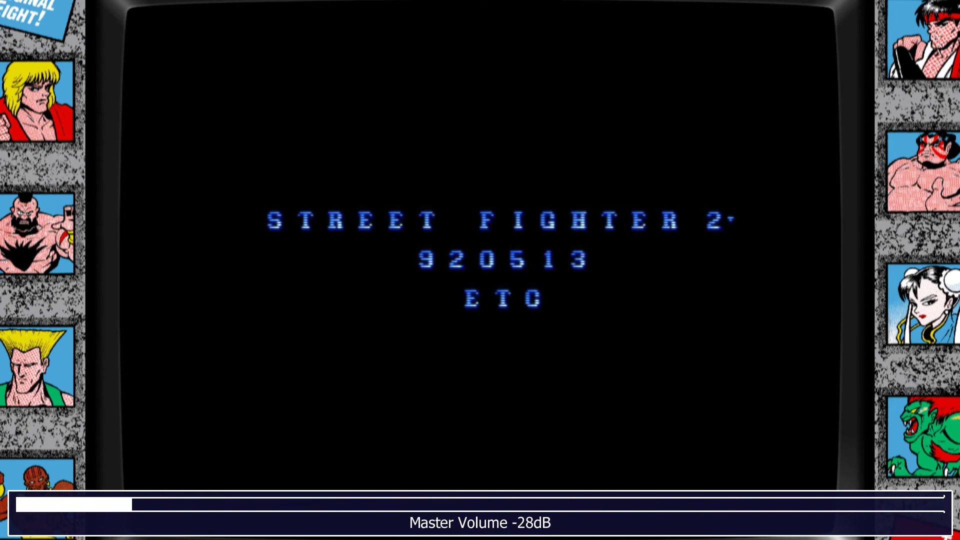
key(Escape)
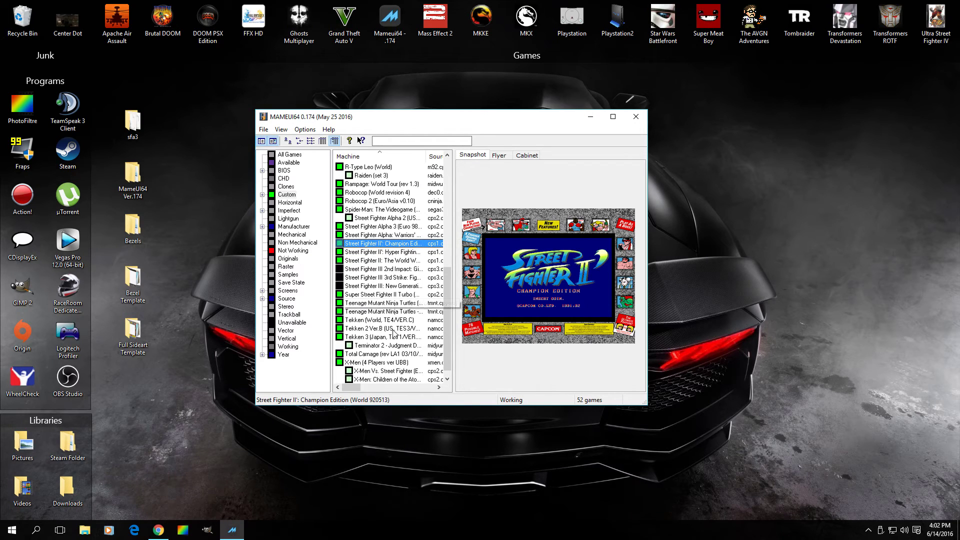
Run Alien vs. Predator (Euro 940520) from the machine list and lower its master volume
scroll(394, 333, down, 1)
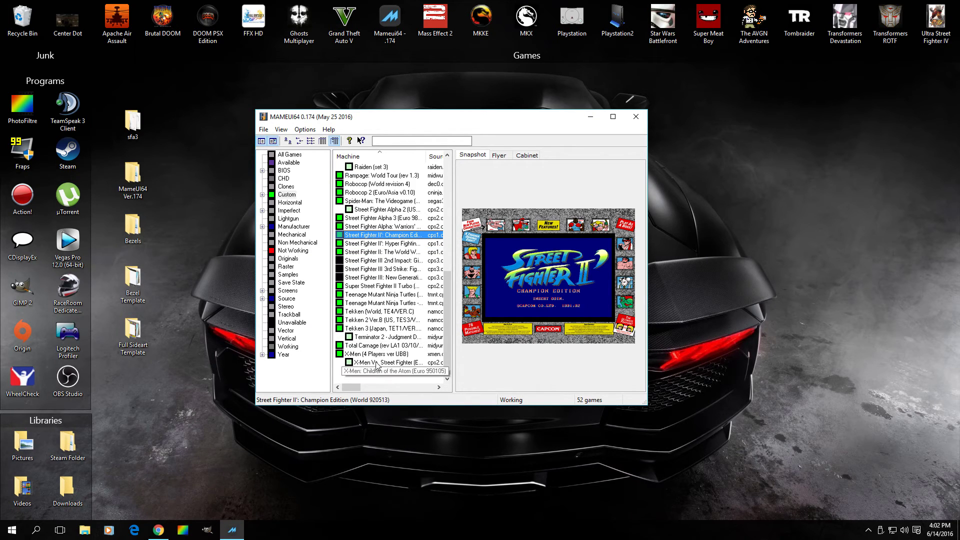
scroll(378, 364, up, 9)
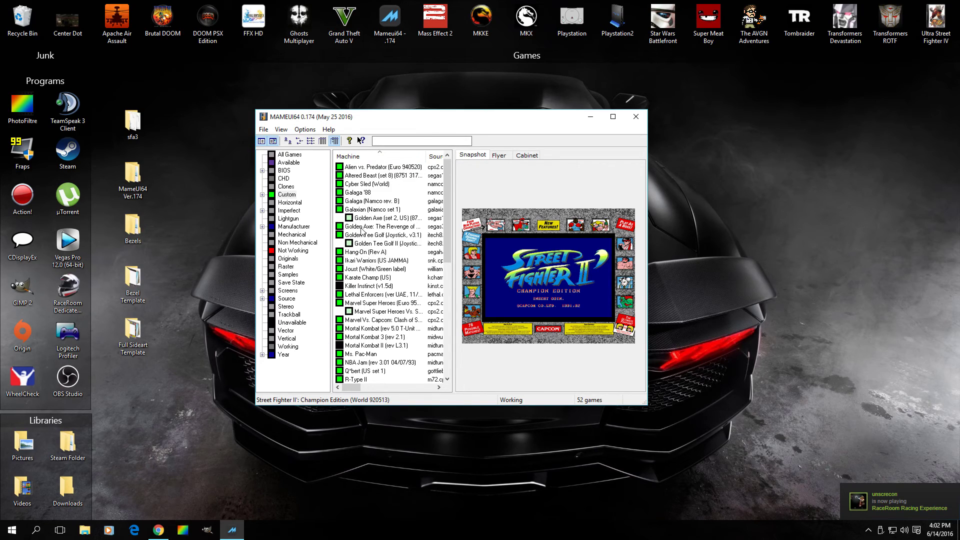
double_click(363, 167)
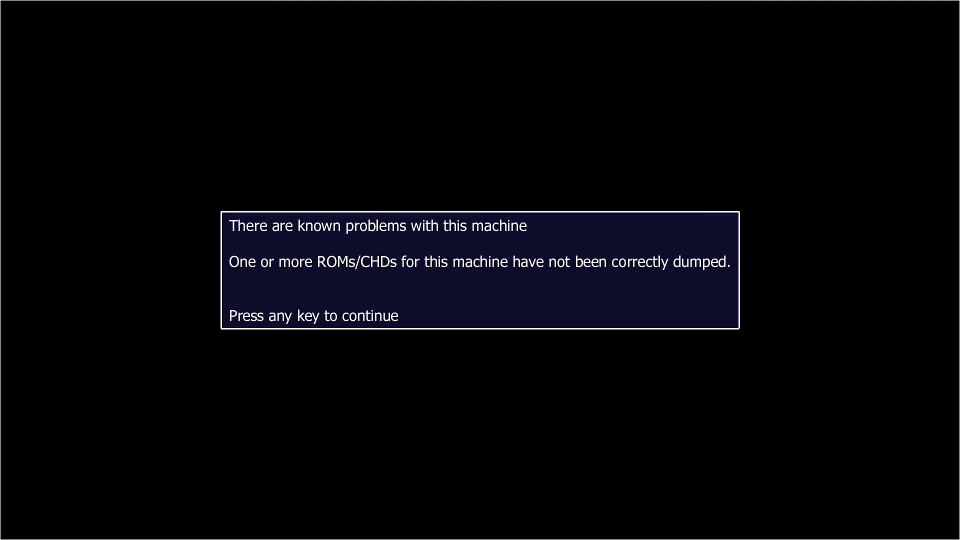
key(Tab)
key(Tab)
key(grave)
key(Left)
key(Left)
key(Left)
key(Left)
key(Left)
key(Left)
key(Left)
key(Left)
key(Left)
key(Left)
key(Left)
key(Left)
key(Left)
key(Left)
key(Left)
key(Left)
key(Left)
key(Left)
key(Left)
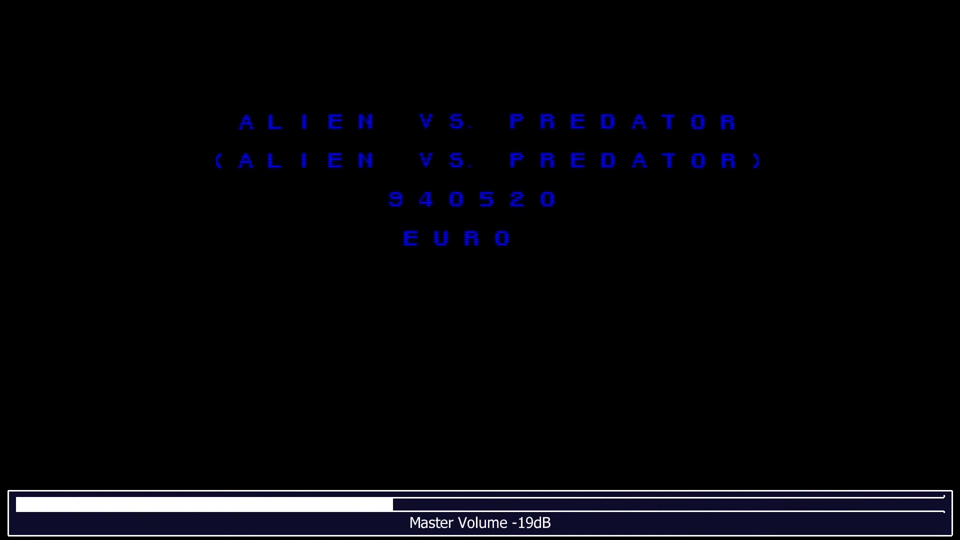
key(Left)
key(Left)
key(Left)
key(Left)
key(Left)
key(Left)
key(Left)
key(Left)
key(Left)
key(Left)
key(Left)
key(Left)
key(grave)
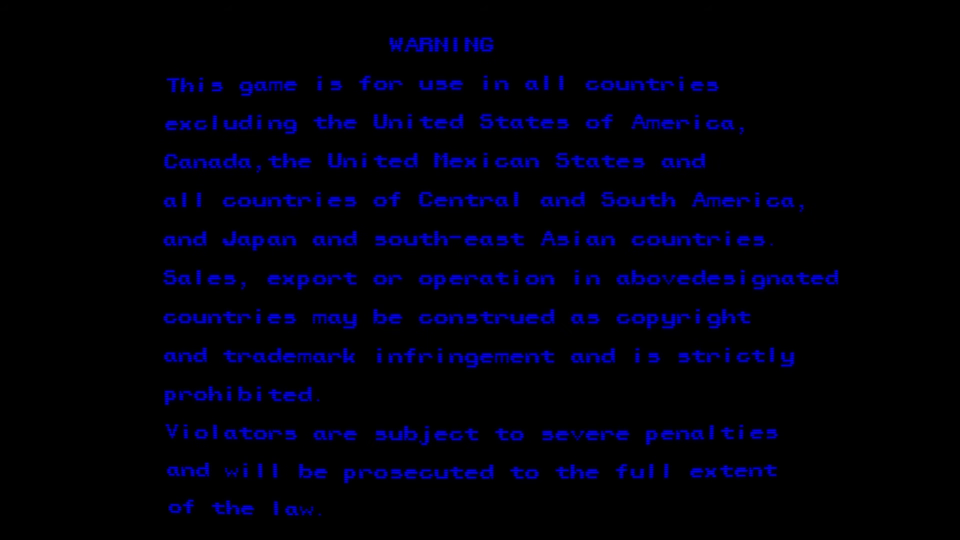
Switch the Alien vs. Predator video options to a cropped instruction card view and return to the machine
key(Tab)
key(Up)
key(Up)
key(Up)
key(Up)
key(Up)
key(Return)
key(Up)
key(Up)
key(Up)
key(Up)
key(Up)
key(Right)
key(Down)
key(Down)
key(Down)
key(Down)
key(Return)
key(Down)
key(Down)
key(Down)
key(Down)
key(Down)
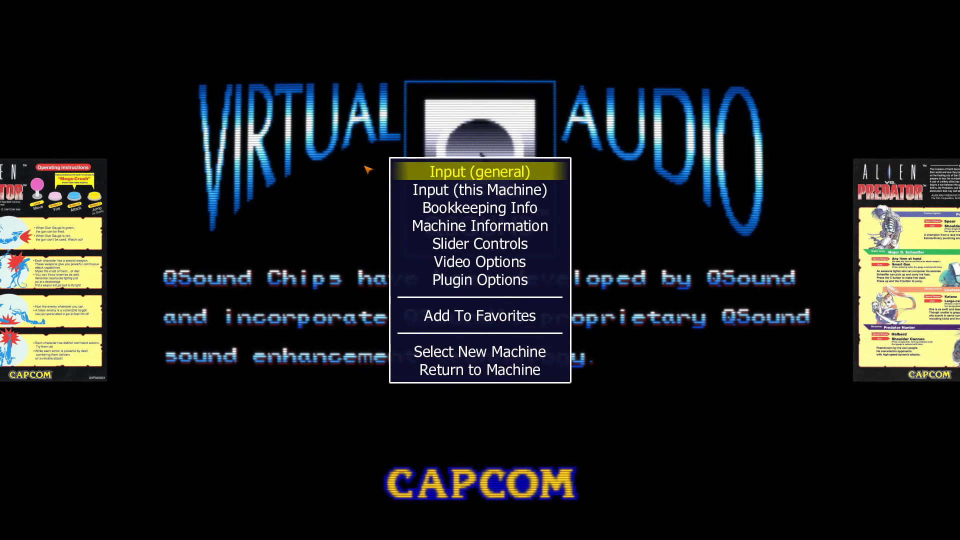
key(Up)
key(Return)
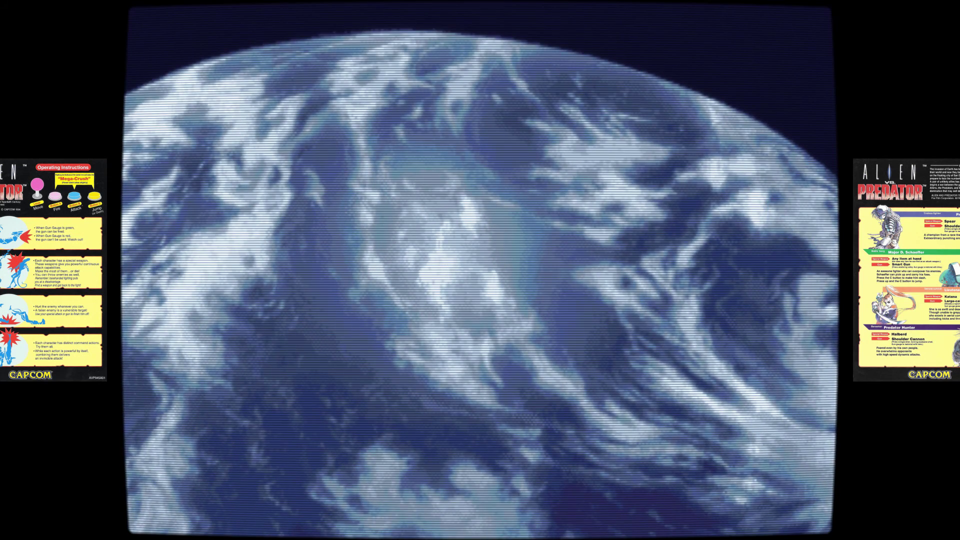
Switch the artwork view to Full and back to Cropped in the video options, and return to the game
key(Tab)
key(Down)
key(Down)
key(Down)
key(Down)
key(Down)
key(Return)
key(Down)
key(Down)
key(Down)
key(Down)
key(Down)
key(Down)
key(Down)
key(Down)
key(Down)
key(Down)
key(Down)
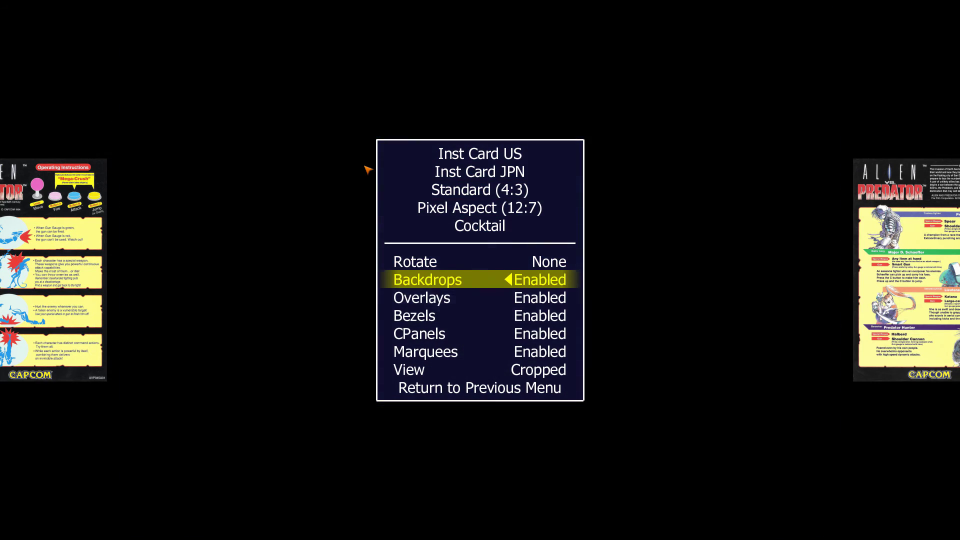
key(Right)
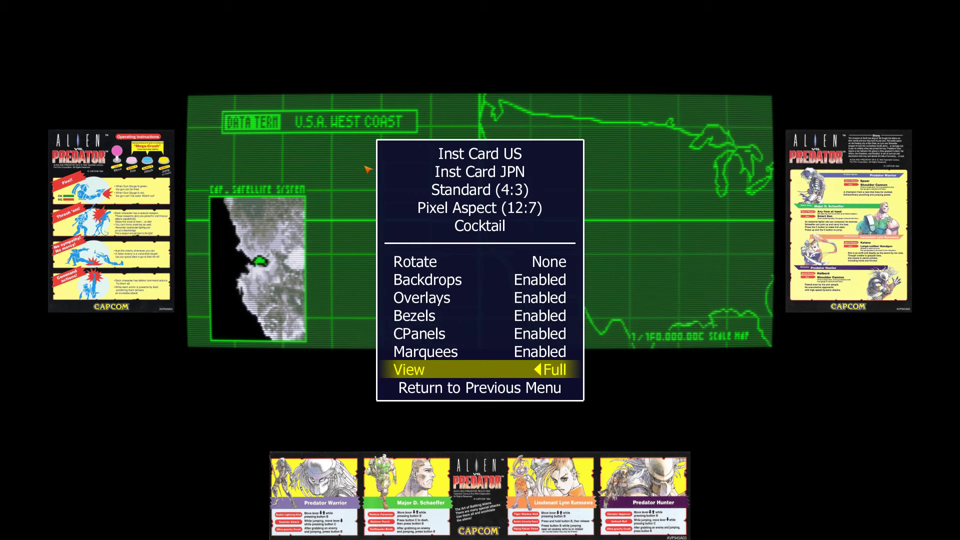
key(Right)
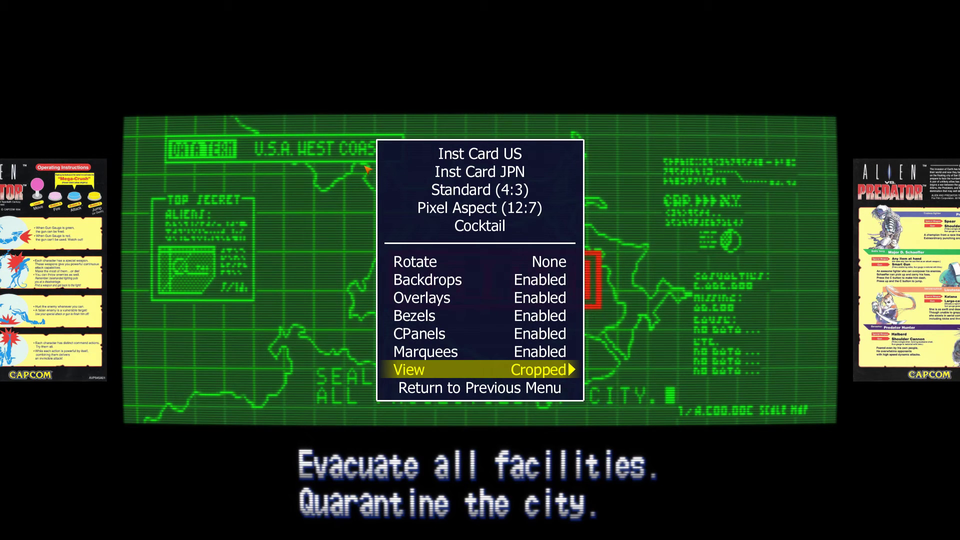
key(Down)
key(Return)
key(Down)
key(Down)
key(Down)
key(Tab)
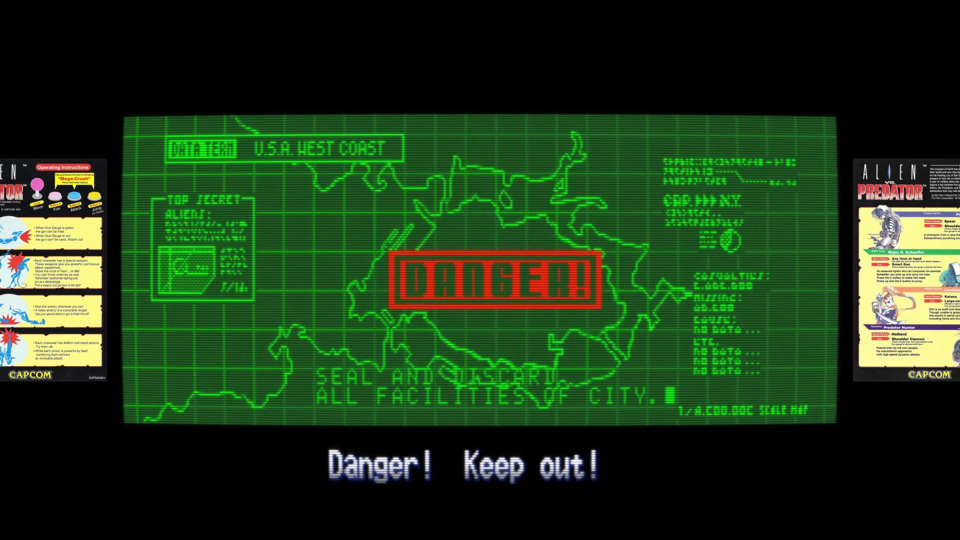
Exit Alien vs. Predator and browse the machine snapshots from Altered Beast down to Joust (White/Green label)
key(Escape)
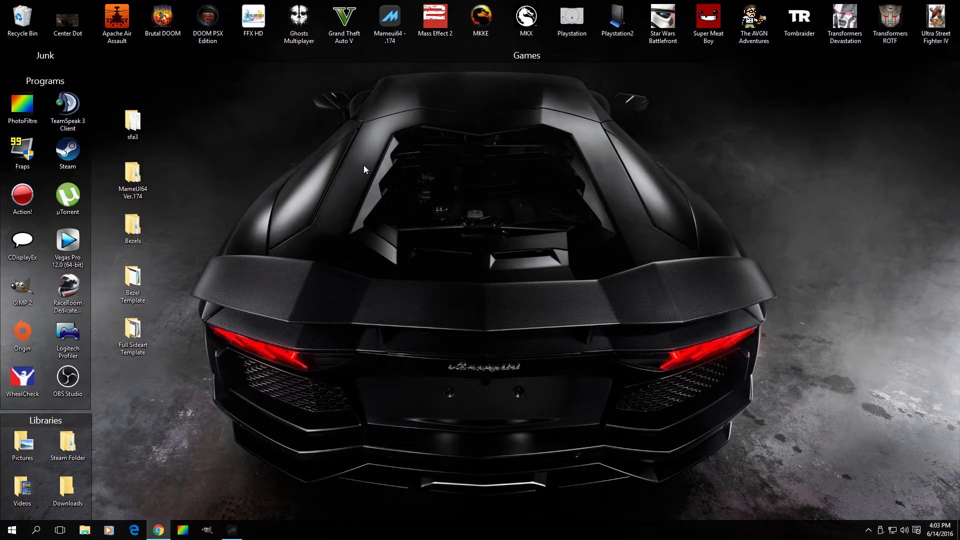
key(Down)
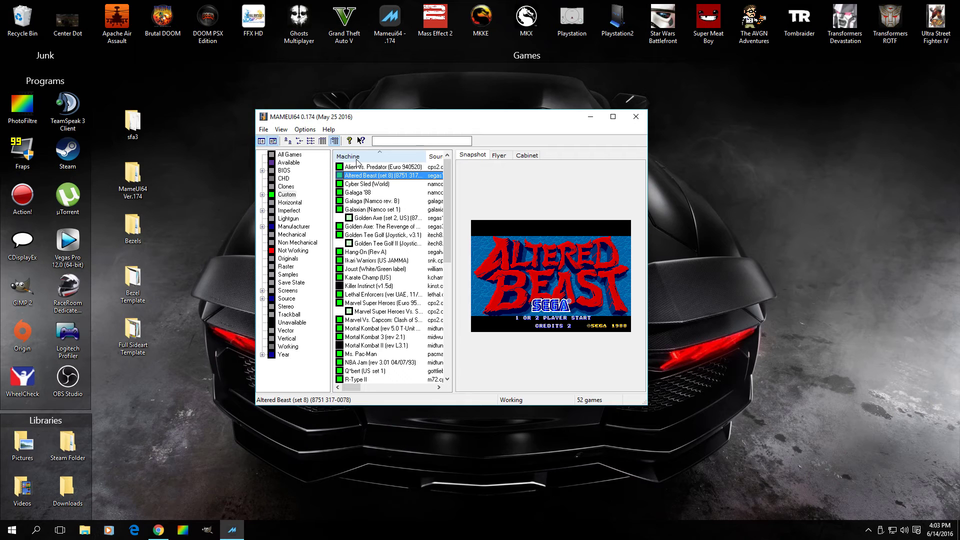
key(Down)
key(Down)
key(Down)
key(Down)
key(Down)
key(Down)
key(Down)
key(Down)
key(Down)
key(Down)
key(Down)
key(Down)
key(Down)
key(Down)
key(Down)
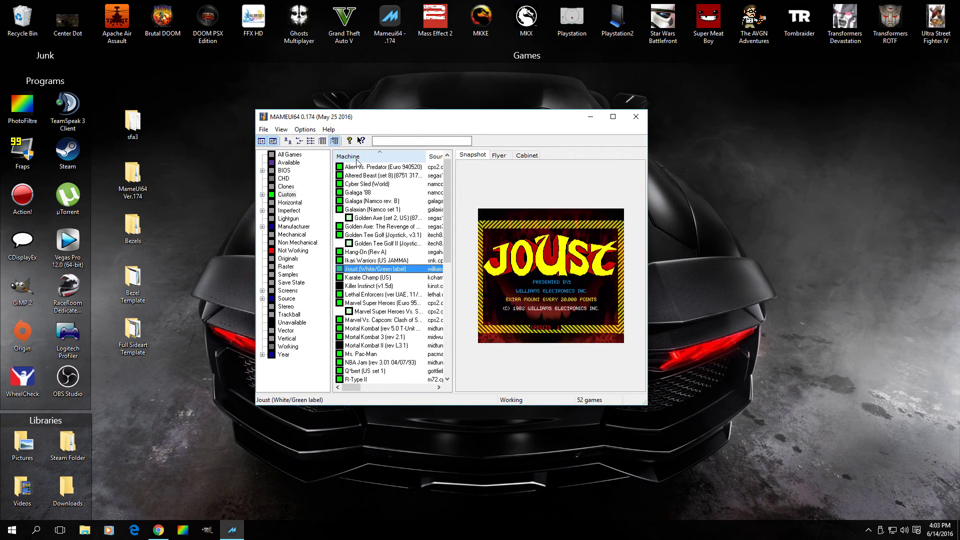
Browse the machine snapshots from Joust down past Robocop 2 to Street Fighter Alpha 2
key(Down)
key(Down)
key(Down)
key(Down)
key(Down)
key(Down)
key(Down)
key(Down)
key(Down)
key(Down)
key(Down)
key(Down)
key(Down)
key(Down)
key(Down)
key(Down)
key(Down)
key(Down)
key(Down)
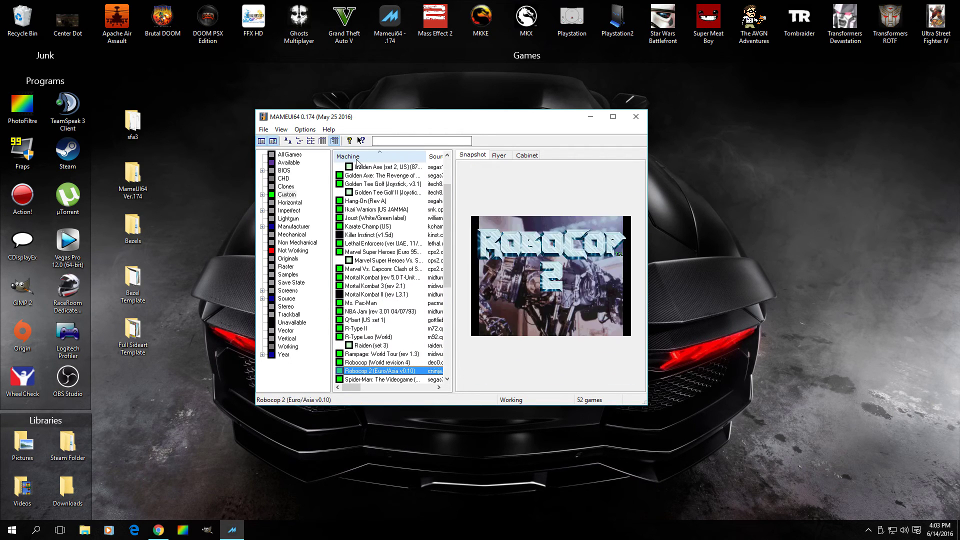
key(Down)
key(Down)
key(Up)
key(Up)
key(Up)
key(Up)
key(Up)
key(Up)
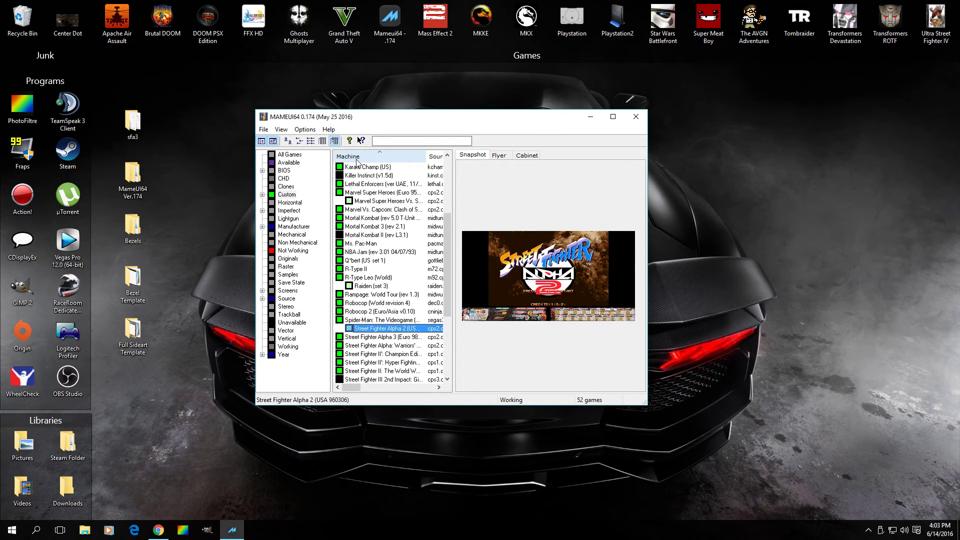
Run Street Fighter Alpha 3 (Euro 980904) from the machine list and lower its master volume to below -20dB
key(Down)
key(Return)
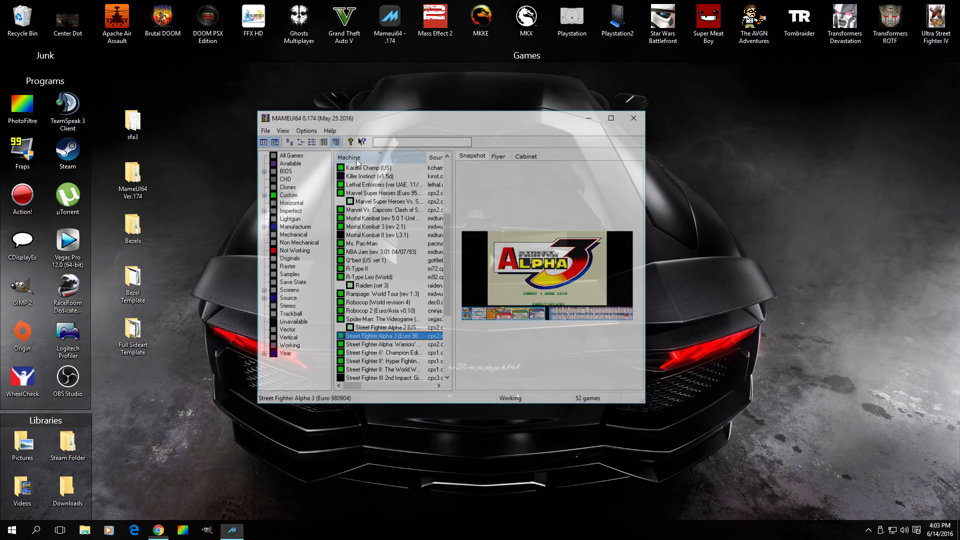
key(Tab)
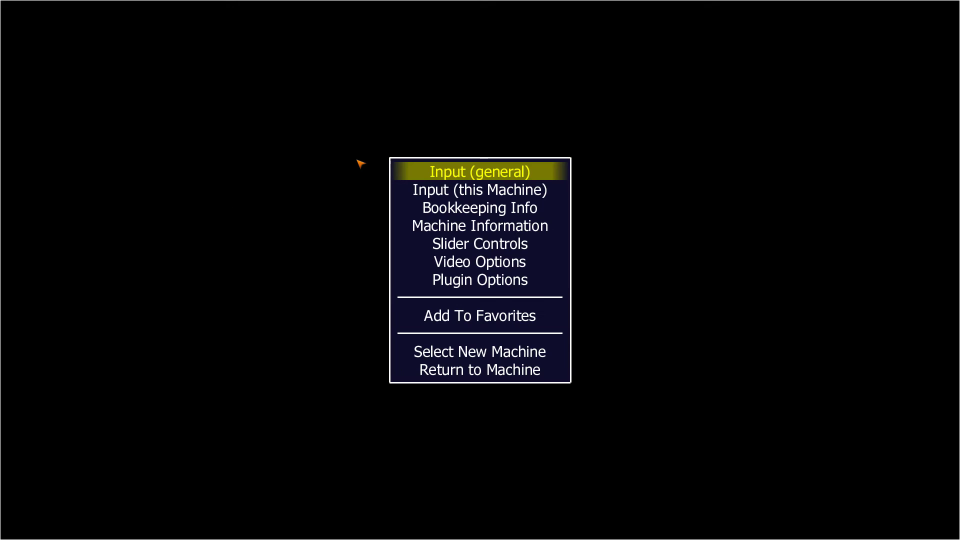
key(Tab)
key(minus)
key(minus)
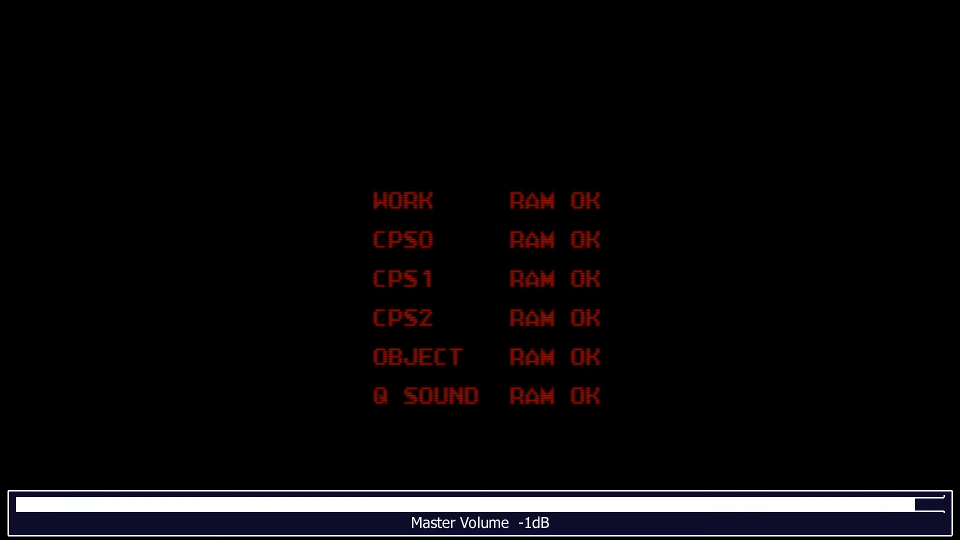
key(minus)
key(minus)
key(minus)
key(minus)
key(minus)
key(minus)
key(minus)
key(minus)
key(minus)
key(minus)
key(minus)
key(minus)
key(minus)
key(minus)
key(minus)
key(minus)
key(minus)
key(minus)
key(minus)
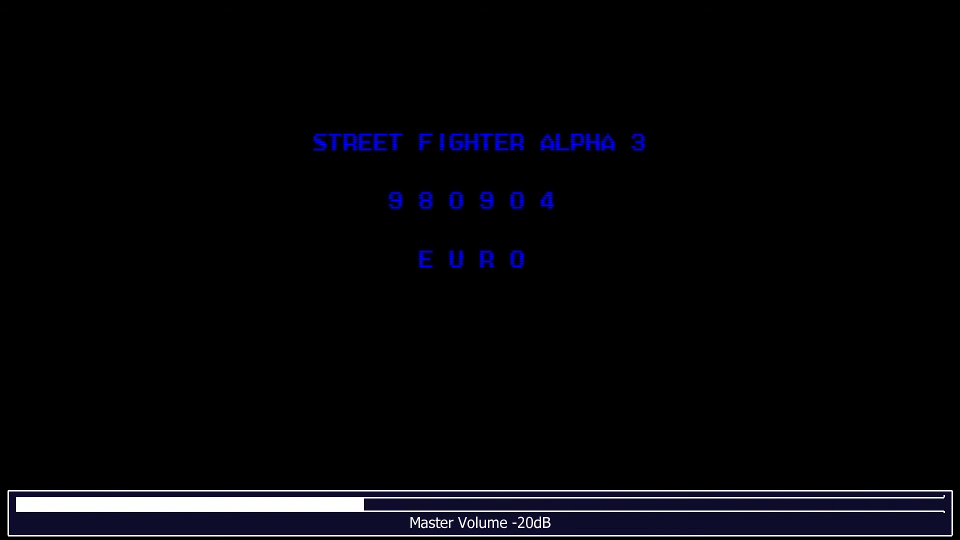
key(minus)
key(minus)
key(minus)
key(minus)
key(minus)
key(minus)
key(minus)
key(minus)
key(minus)
key(minus)
key(minus)
key(minus)
Switch the Street Fighter Alpha 3 artwork view to Full and back to Cropped in the video options
key(Tab)
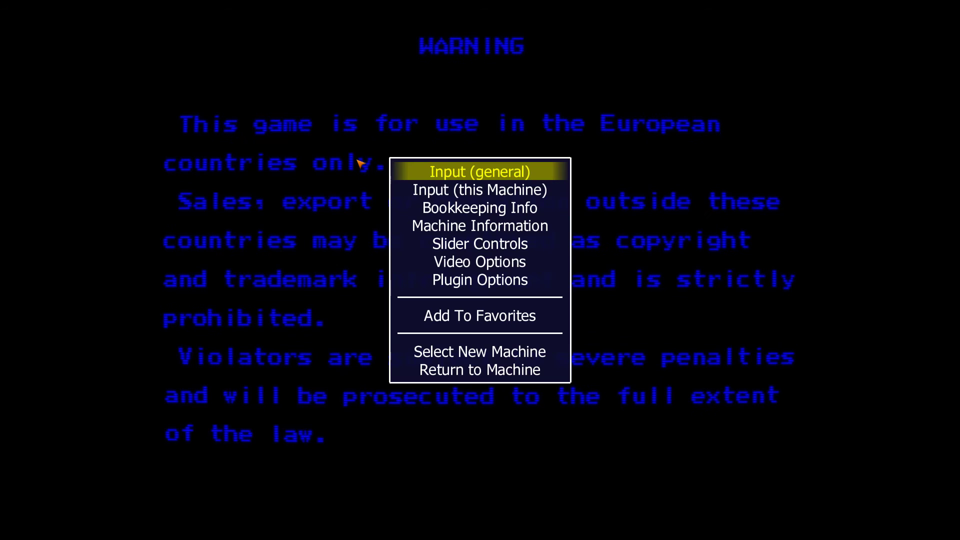
key(Up)
key(Up)
key(Up)
key(Up)
key(Return)
key(Up)
key(Up)
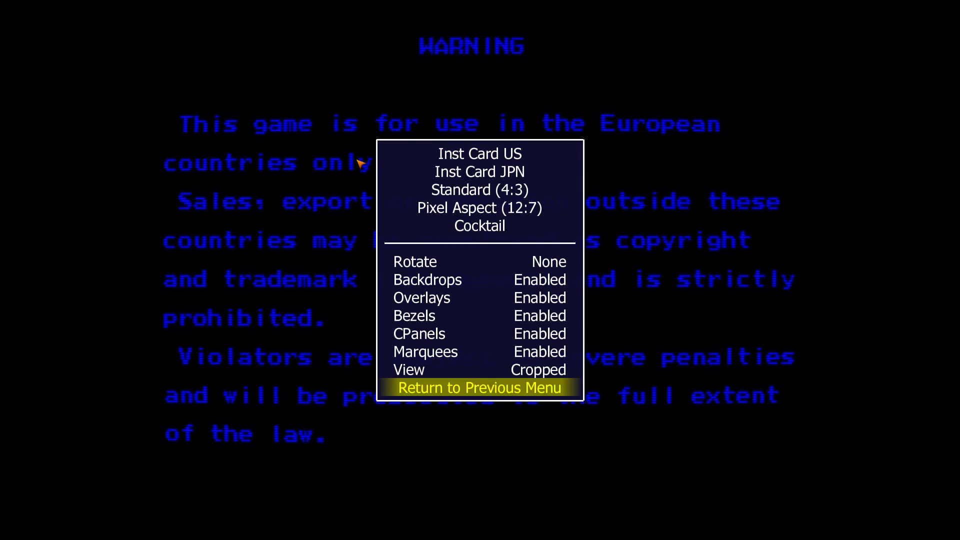
key(Up)
key(Up)
key(Down)
key(Down)
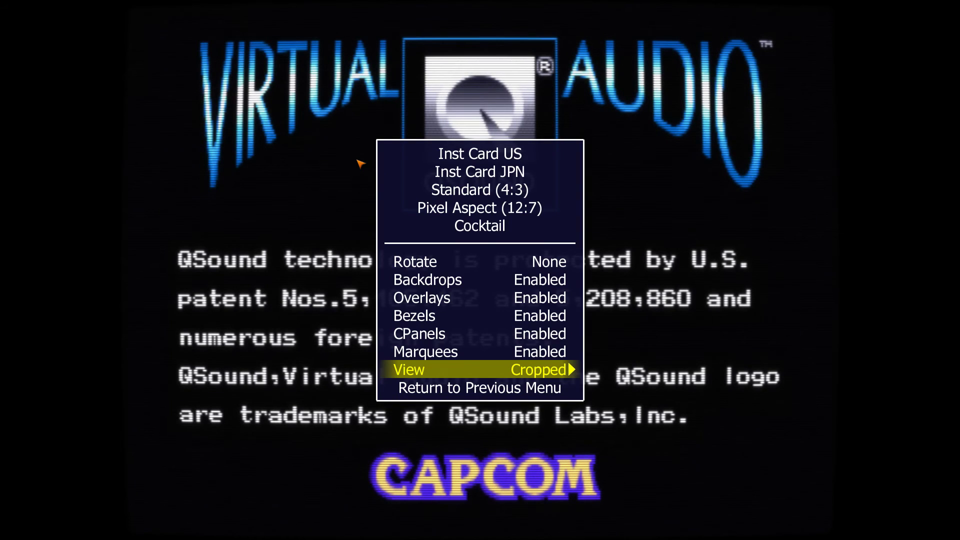
key(Right)
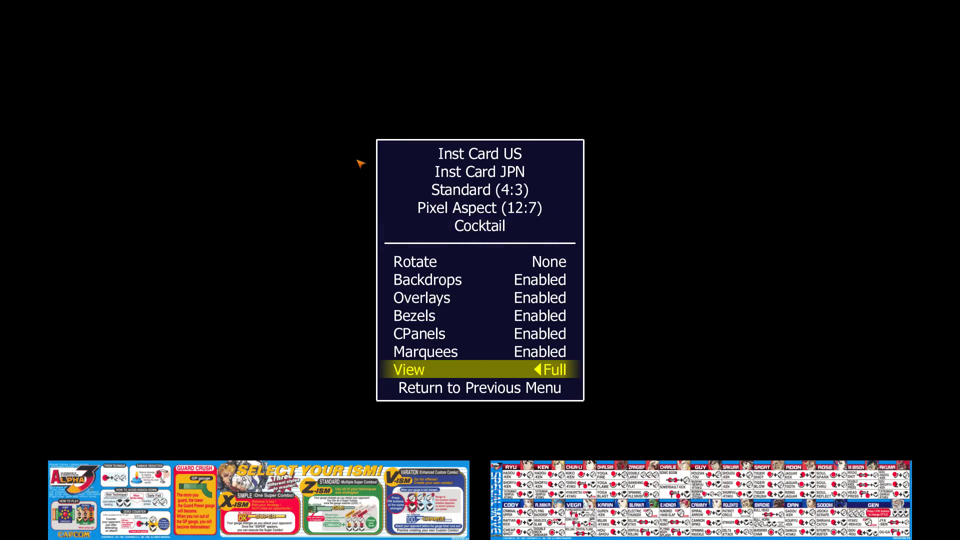
key(Left)
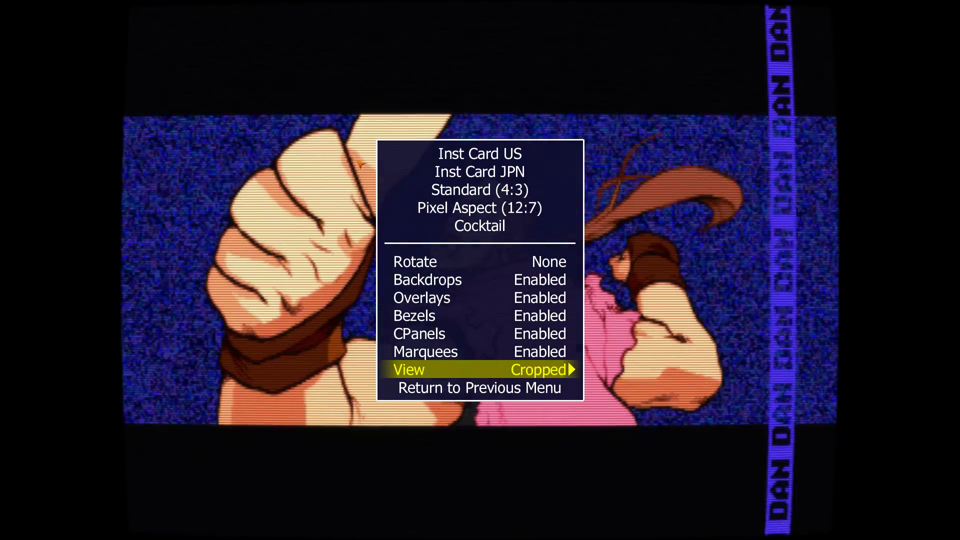
Leave the video options, return to the machine and exit Street Fighter Alpha 3
key(Down)
key(Return)
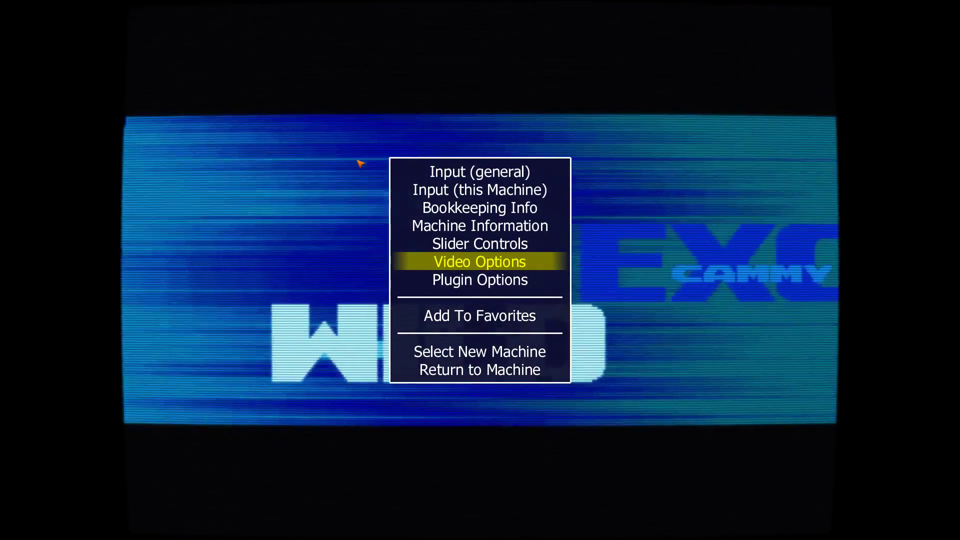
key(Down)
key(Down)
key(Down)
key(Down)
key(Return)
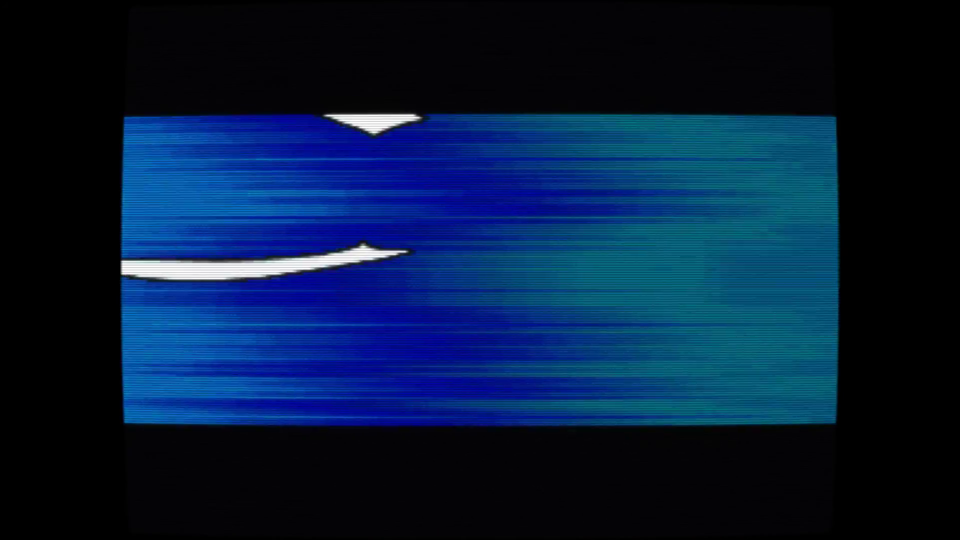
key(Escape)
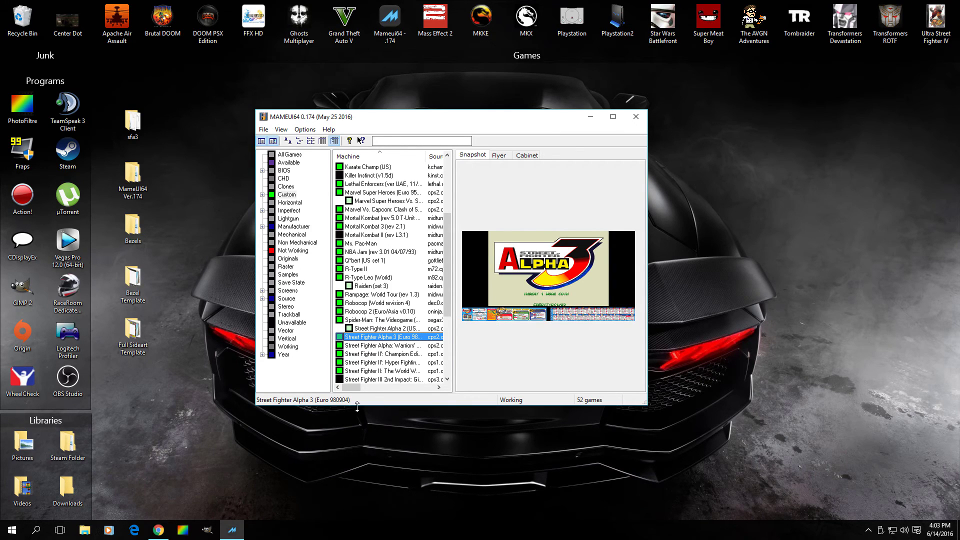
Switch to Chrome, examine Mr. Do's MAME in-game artwork page and the progetto-SNAPS artwork packs, and minimize the browser
click(158, 530)
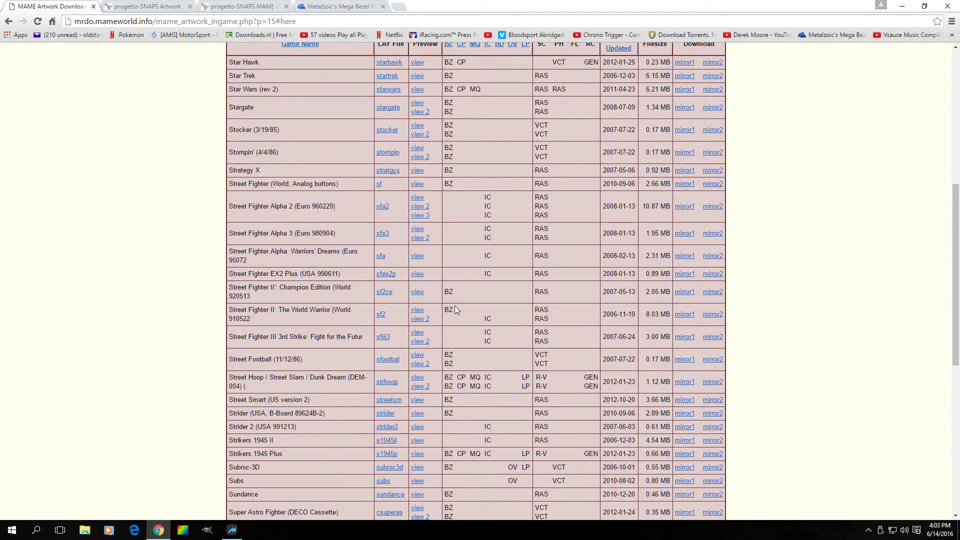
scroll(455, 307, up, 7)
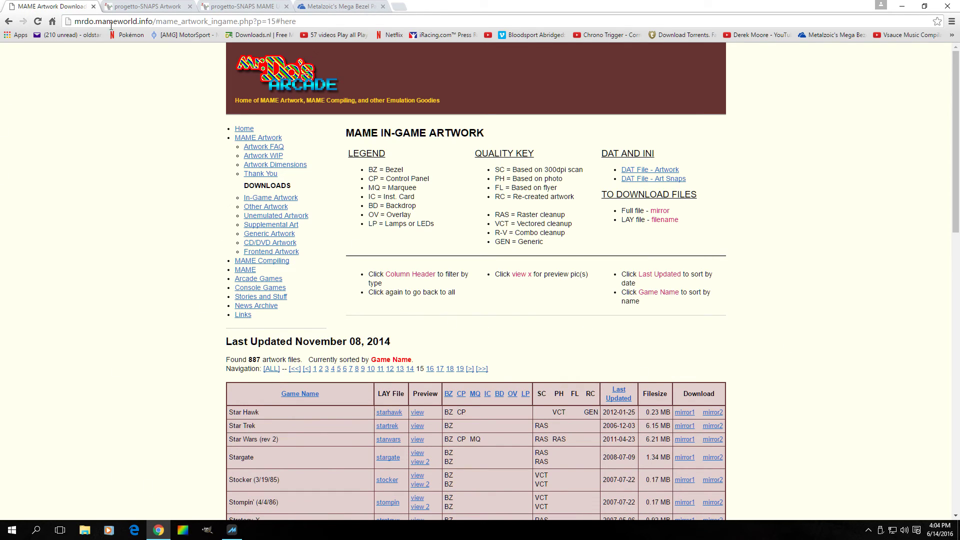
click(162, 7)
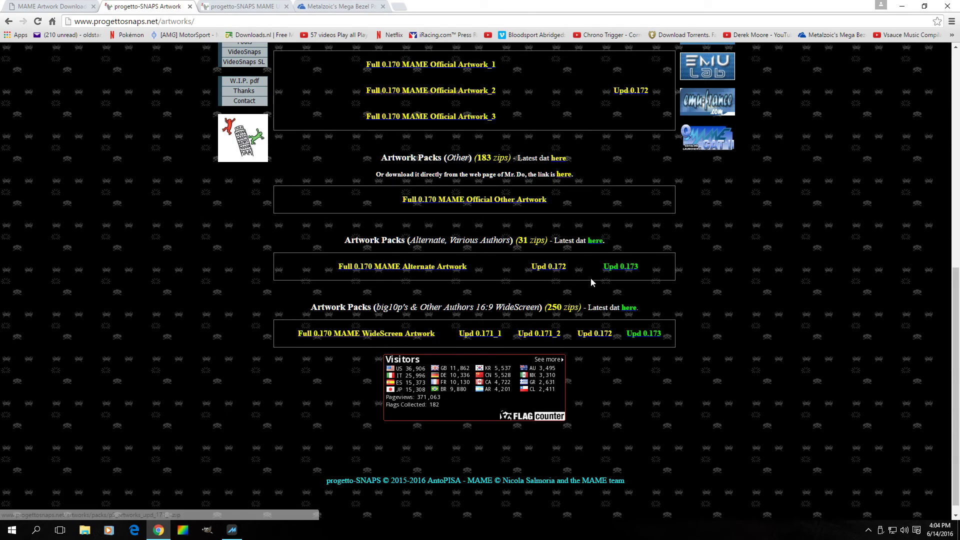
click(903, 7)
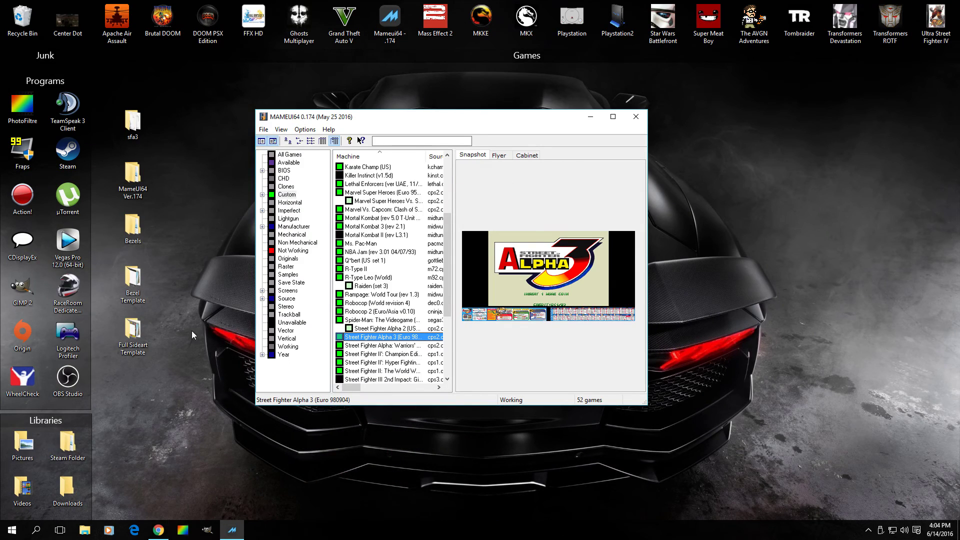
Run Marvel Super Heroes (Euro 951024) from the machine list and lower its master volume
scroll(346, 312, up, 2)
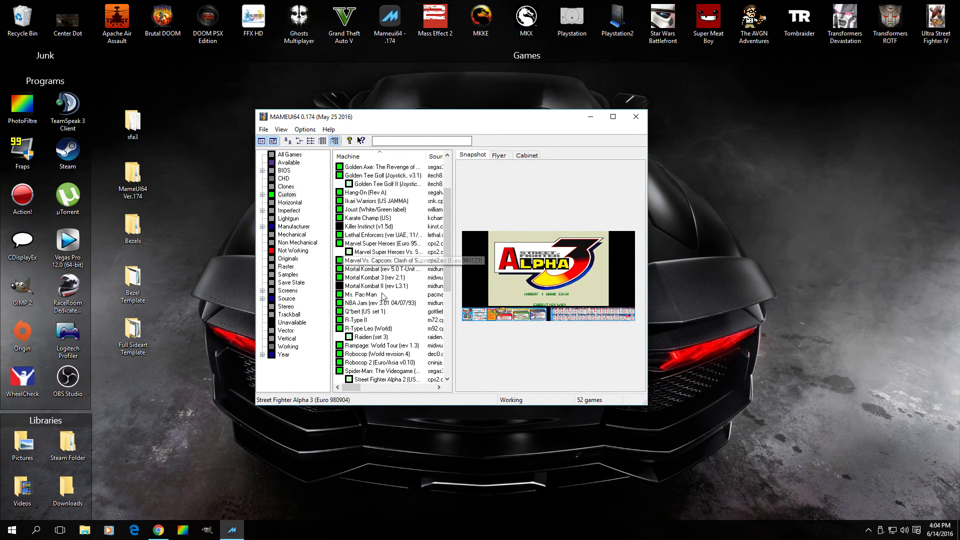
double_click(358, 244)
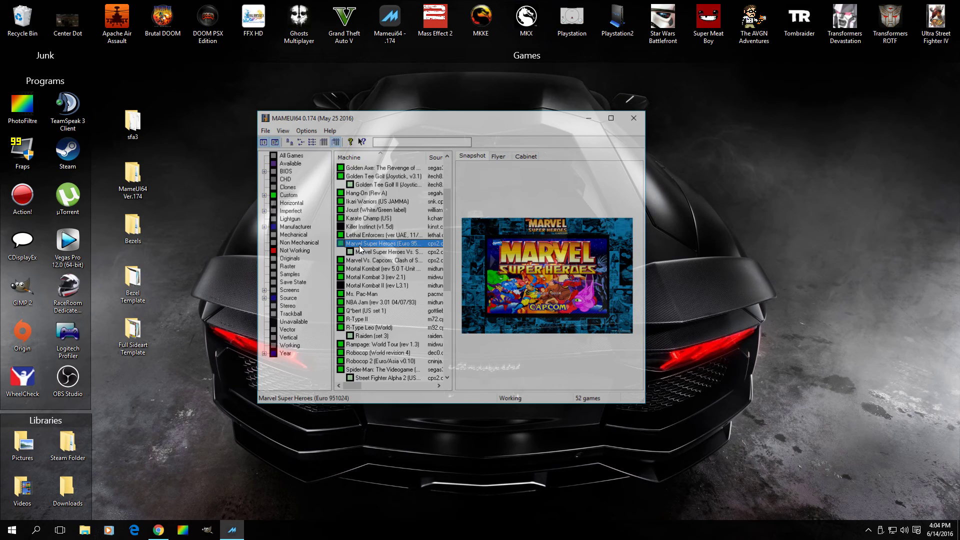
key(Tab)
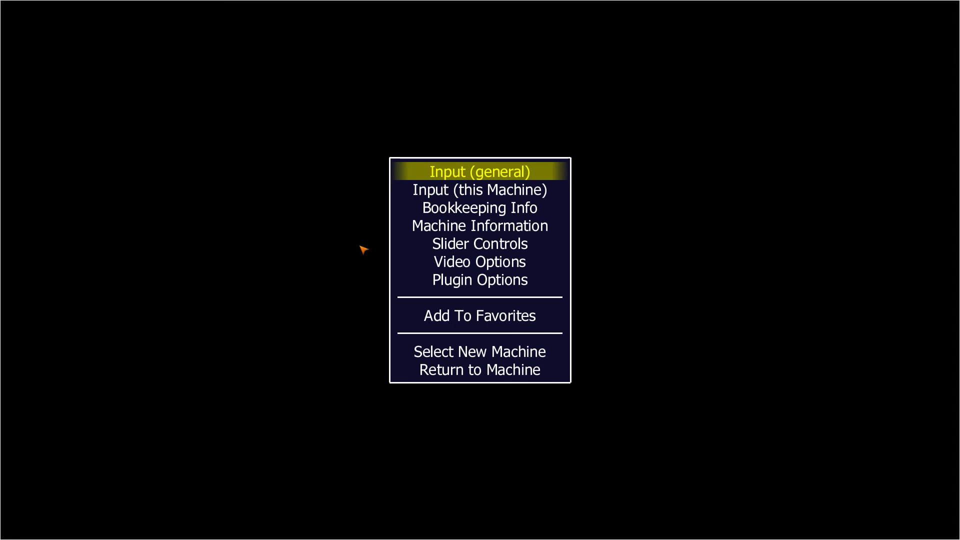
key(Tab)
key(grave)
key(minus)
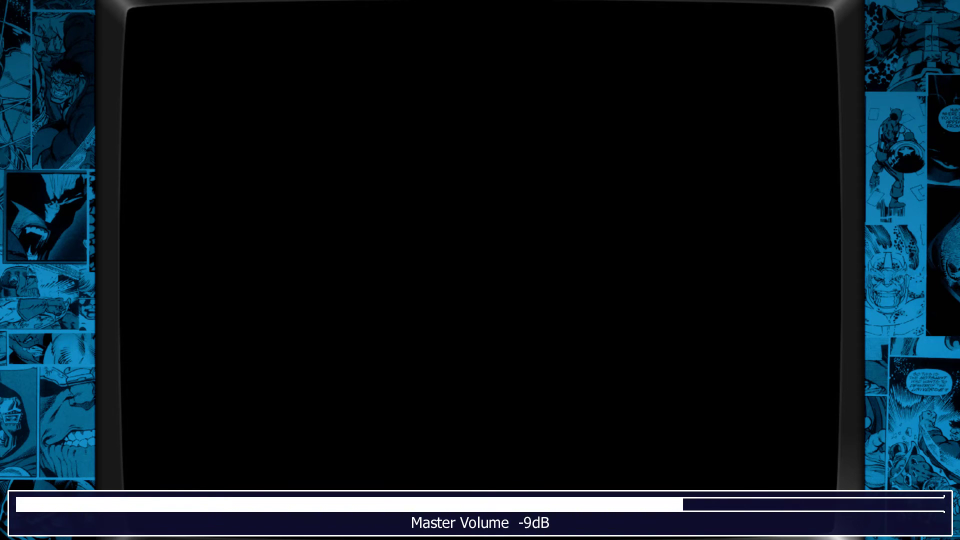
key(minus)
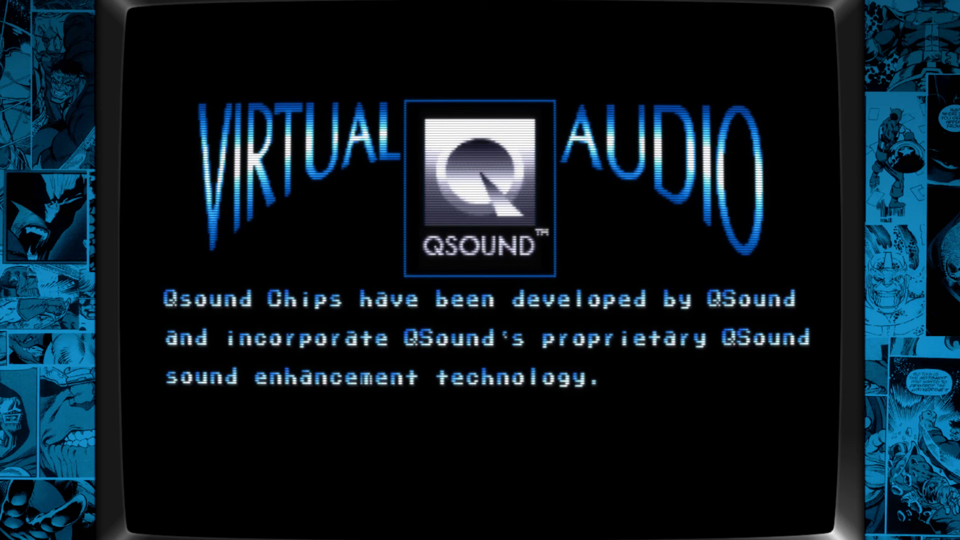
Exit Marvel Super Heroes and browse the machine snapshots down to Street Fighter Alpha 3
key(Escape)
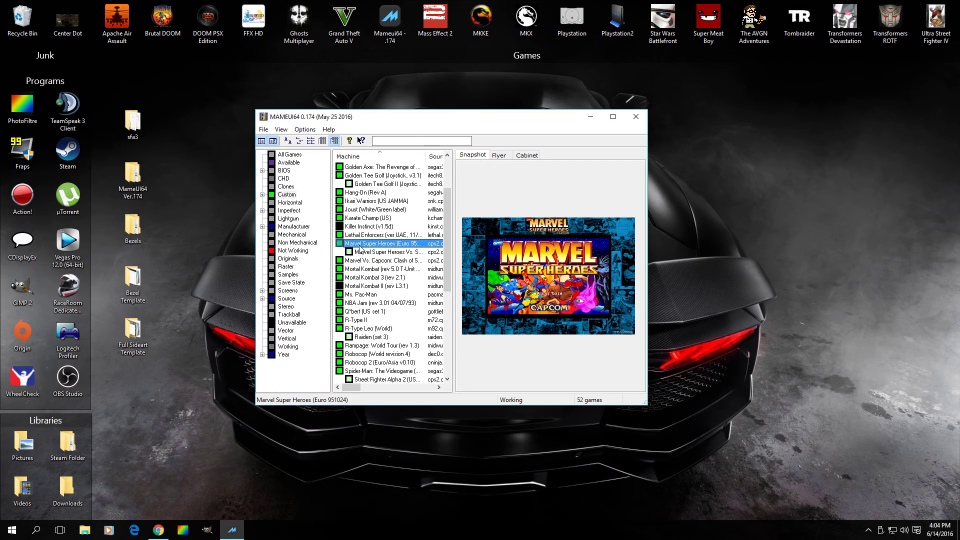
key(Down)
key(Down)
key(Down)
key(Down)
key(Down)
key(Down)
key(Down)
key(Down)
key(Down)
key(Down)
key(Down)
key(Down)
key(Down)
key(Down)
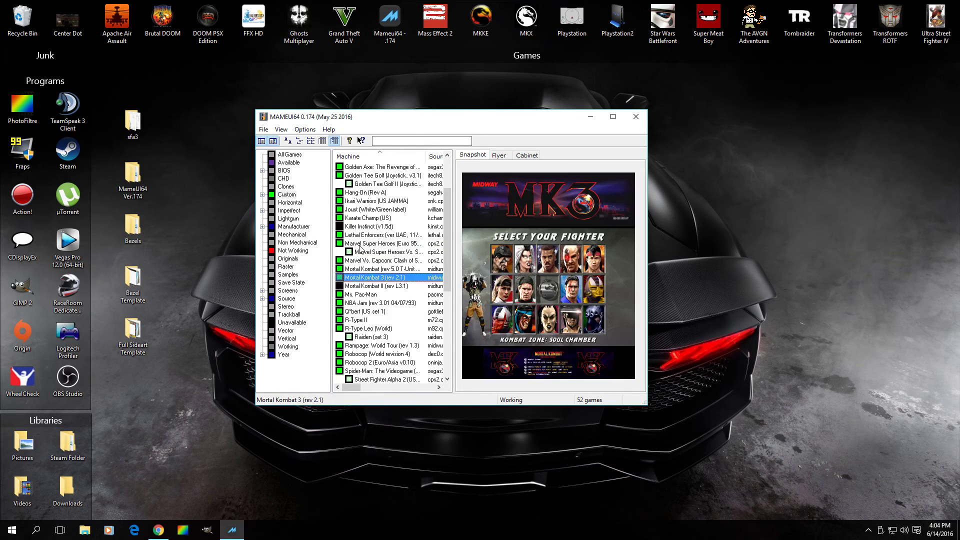
key(Down)
key(Down)
key(Down)
key(Down)
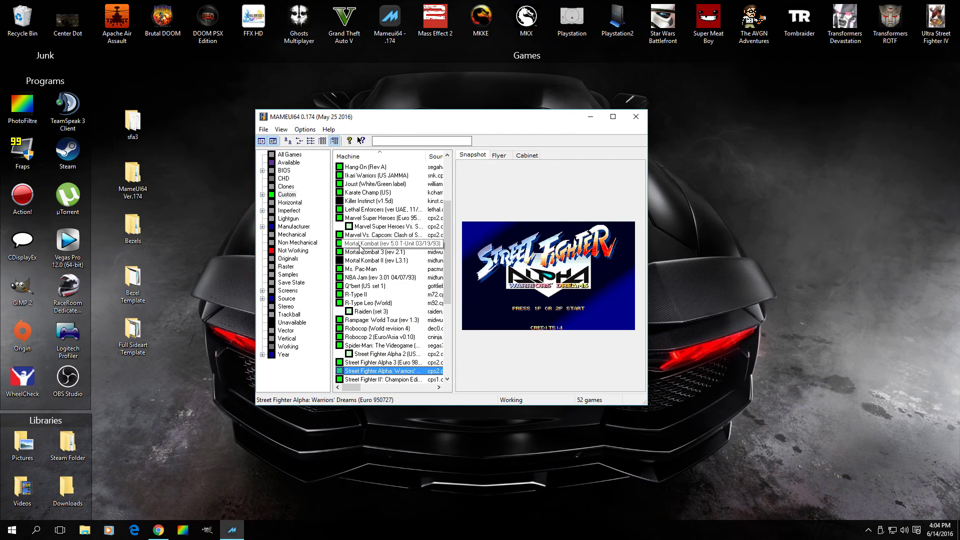
key(Up)
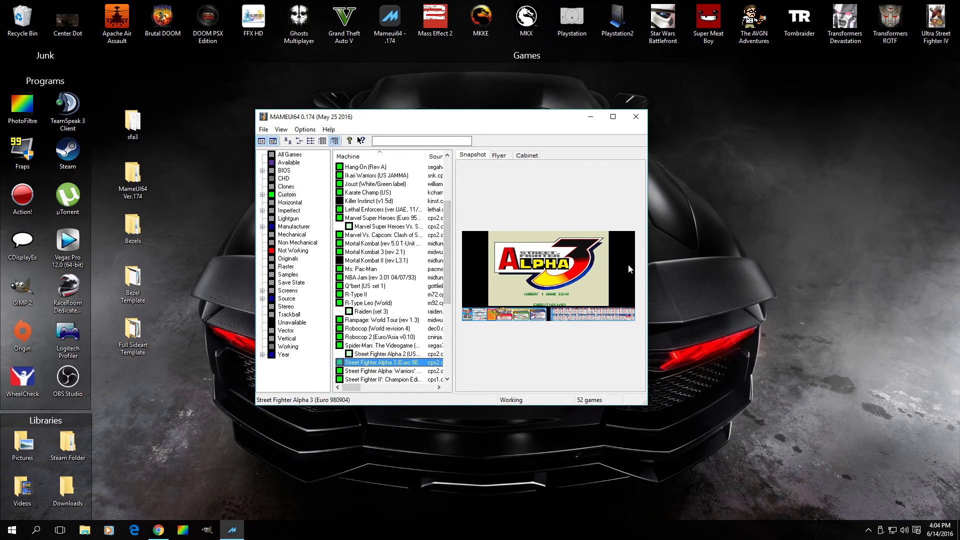
Switch to Chrome and examine Metalzoic's Mega Bezel zip files on OneDrive and the progetto-SNAPS Street Fighter artwork downloads
click(158, 530)
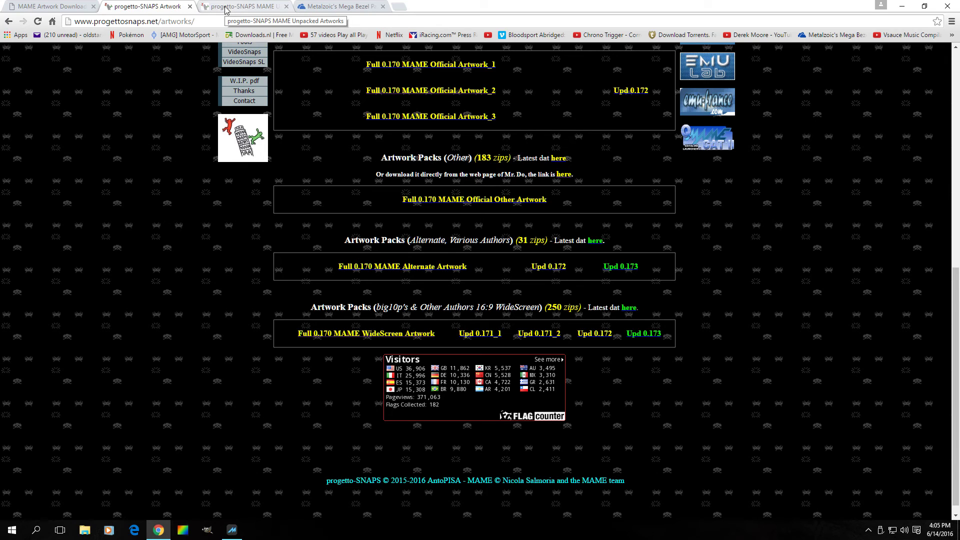
click(332, 7)
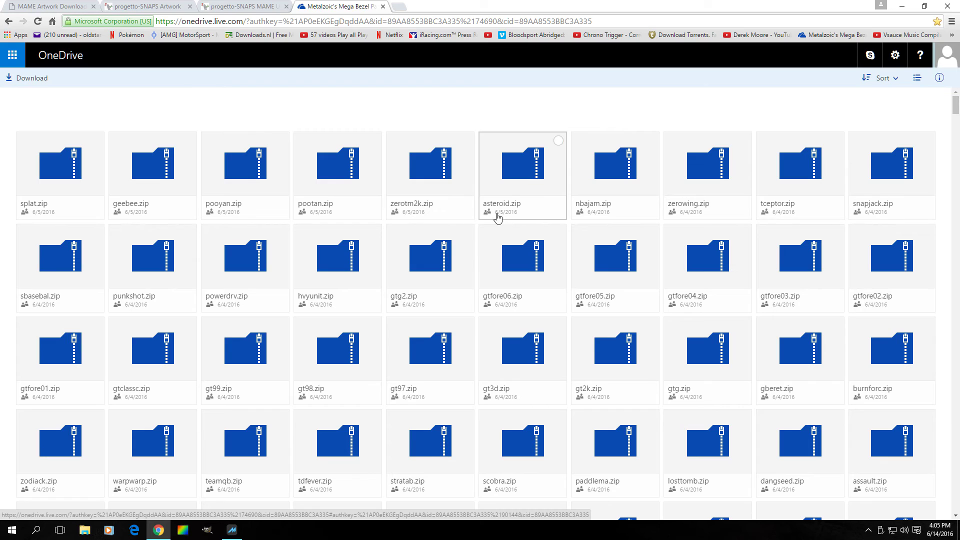
scroll(613, 277, down, 1)
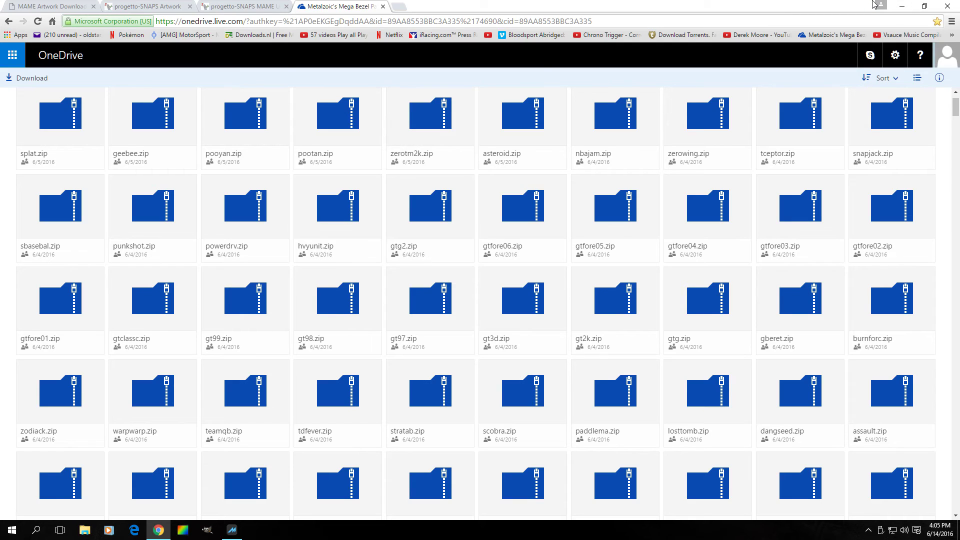
click(238, 7)
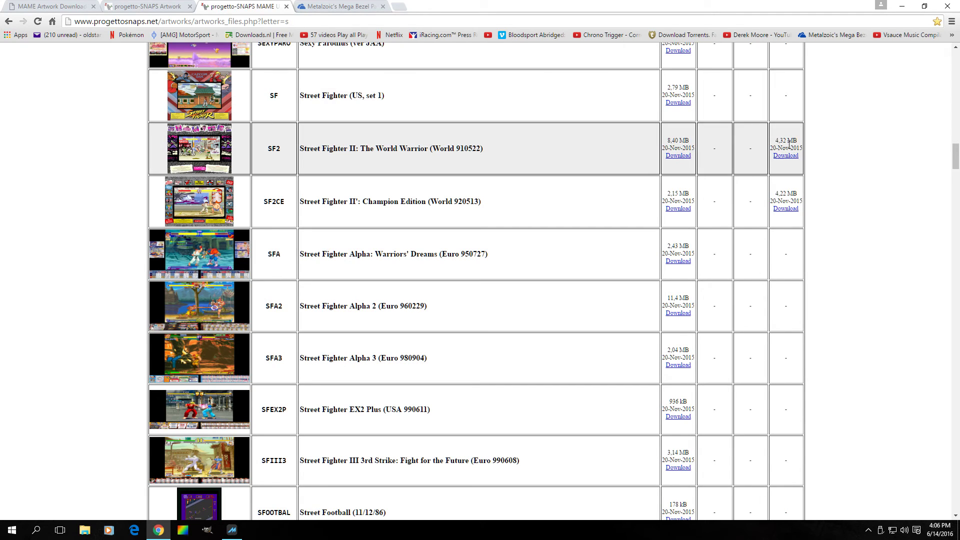
click(330, 6)
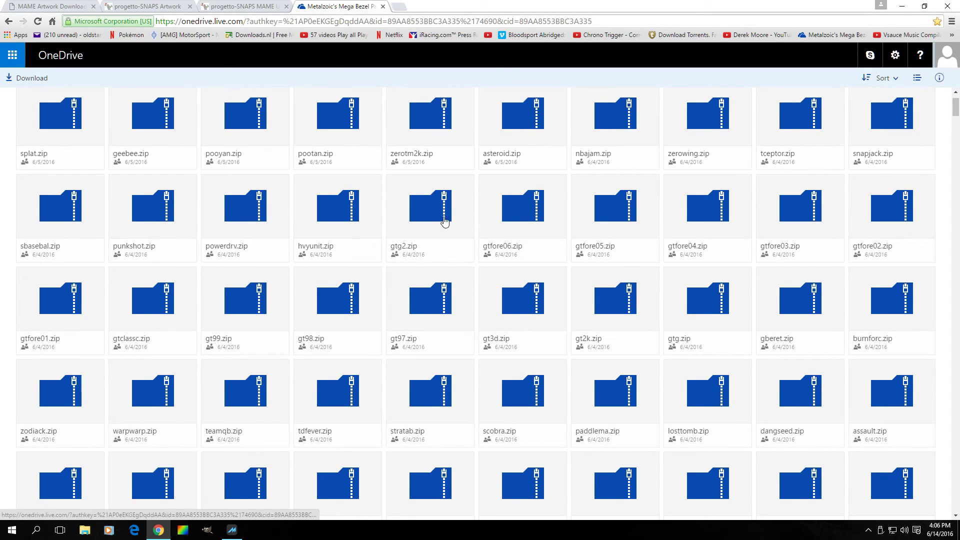
click(245, 7)
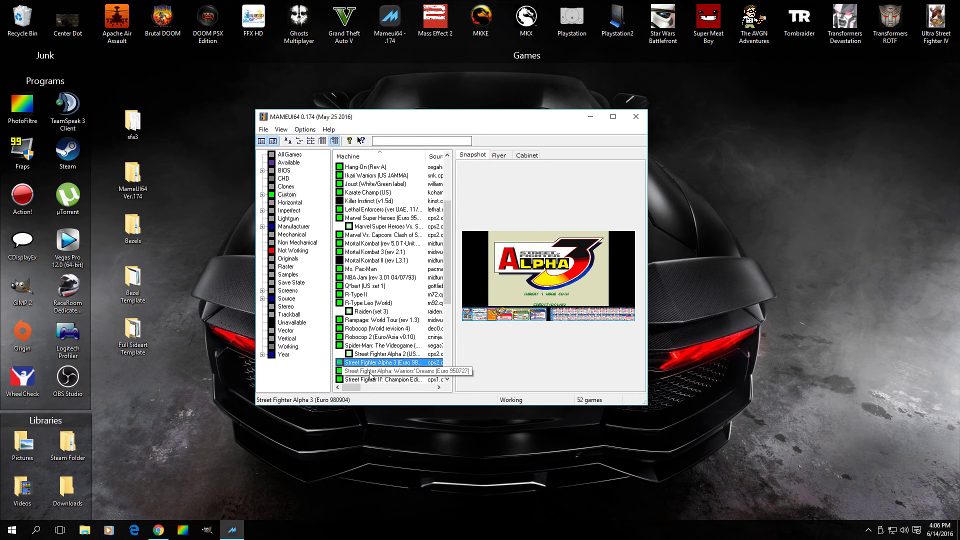
Run Street Fighter II: The World Warrior from the machine list, lower its master volume, and exit the game
scroll(371, 376, down, 1)
click(367, 372)
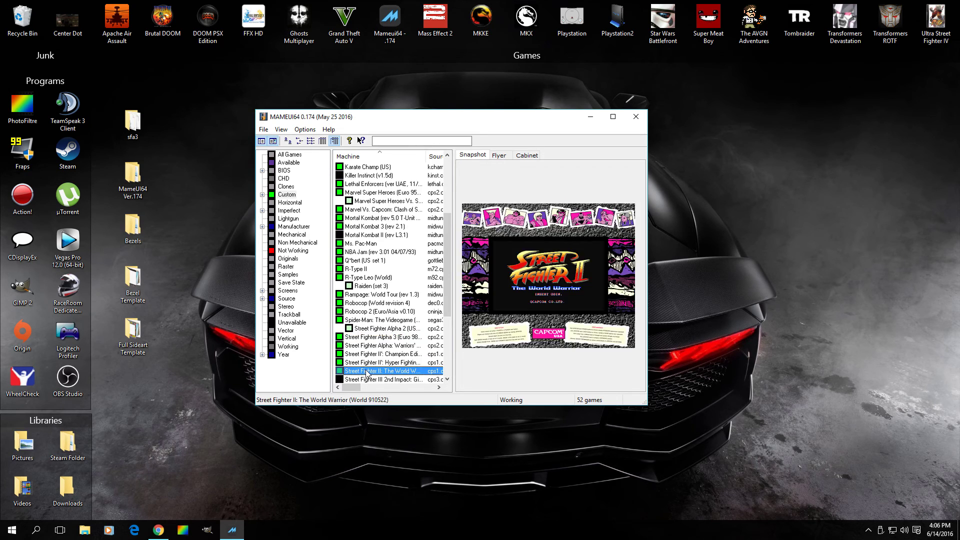
double_click(367, 372)
key(Tab)
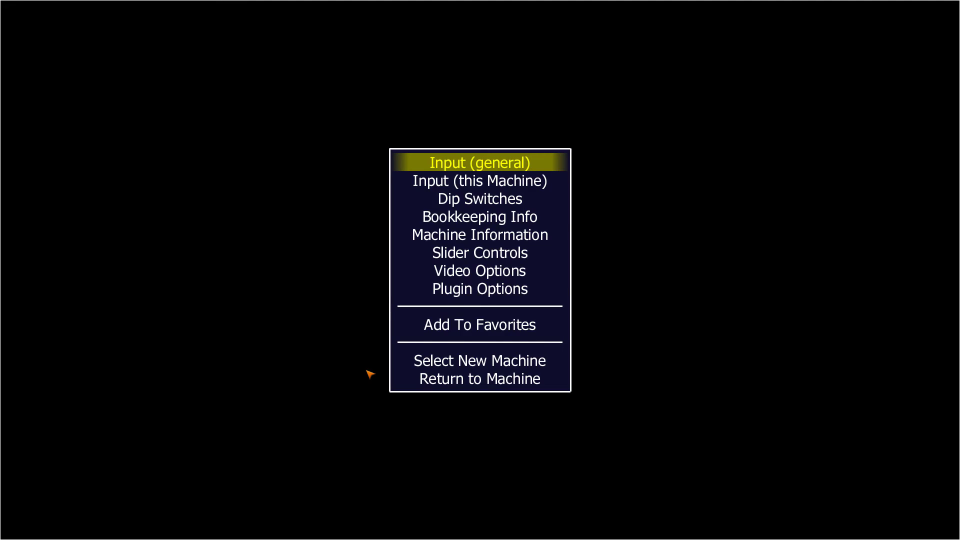
key(Tab)
key(minus)
key(minus)
key(minus)
key(minus)
key(minus)
key(minus)
key(minus)
key(minus)
key(minus)
key(minus)
key(minus)
key(minus)
key(minus)
key(minus)
key(minus)
key(minus)
key(minus)
key(minus)
key(minus)
key(minus)
key(minus)
key(minus)
key(minus)
key(minus)
key(minus)
key(minus)
key(minus)
key(minus)
key(minus)
key(minus)
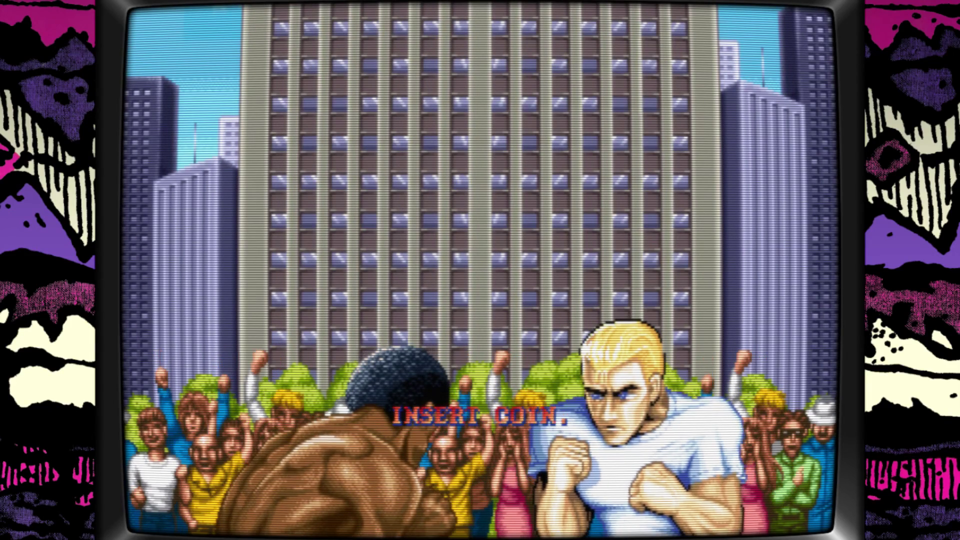
key(Escape)
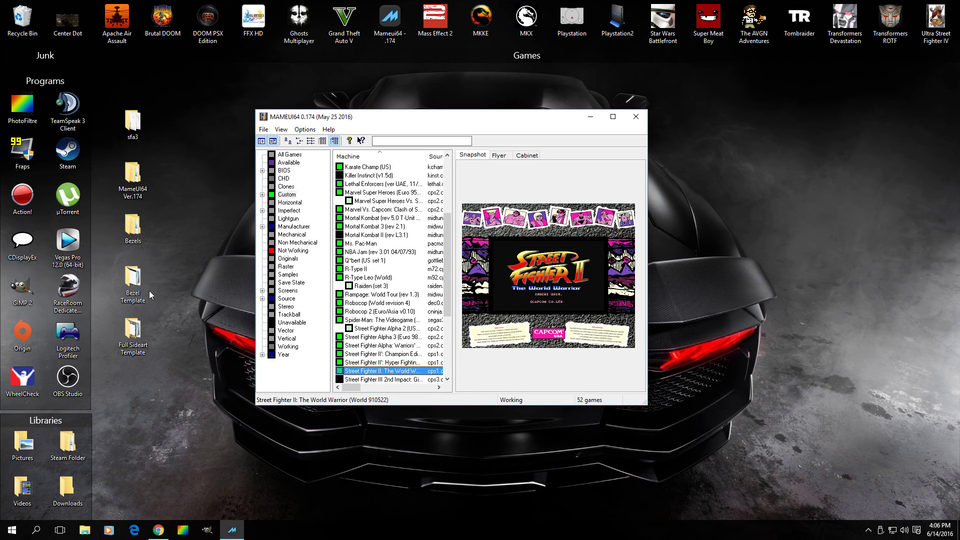
Open the Bezel Template folder and examine its default layout file and the horz_screen_bezel image
double_click(134, 298)
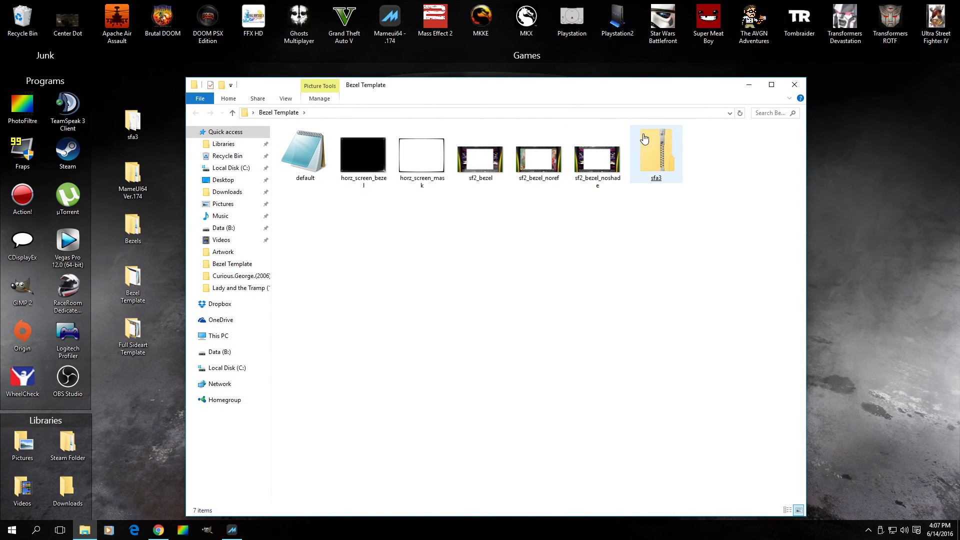
double_click(305, 153)
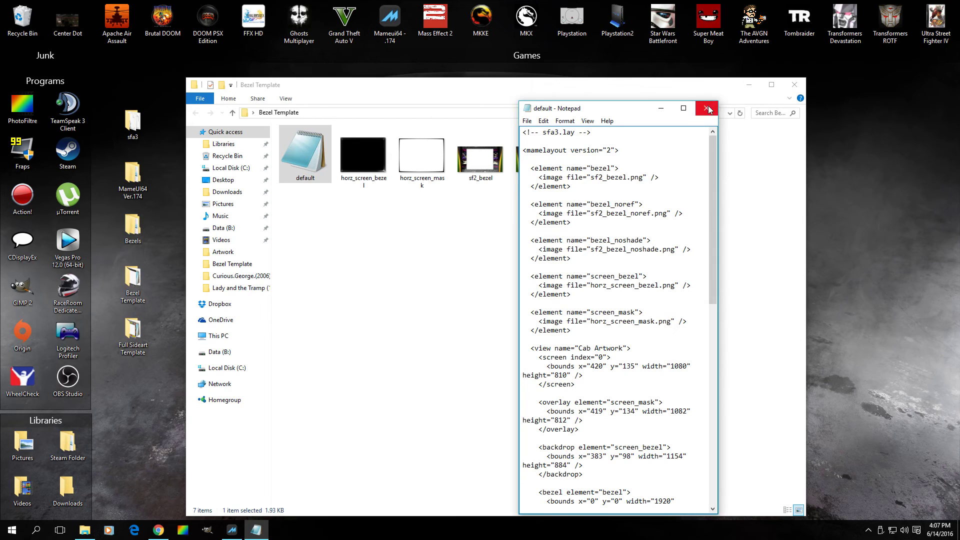
click(707, 109)
click(383, 172)
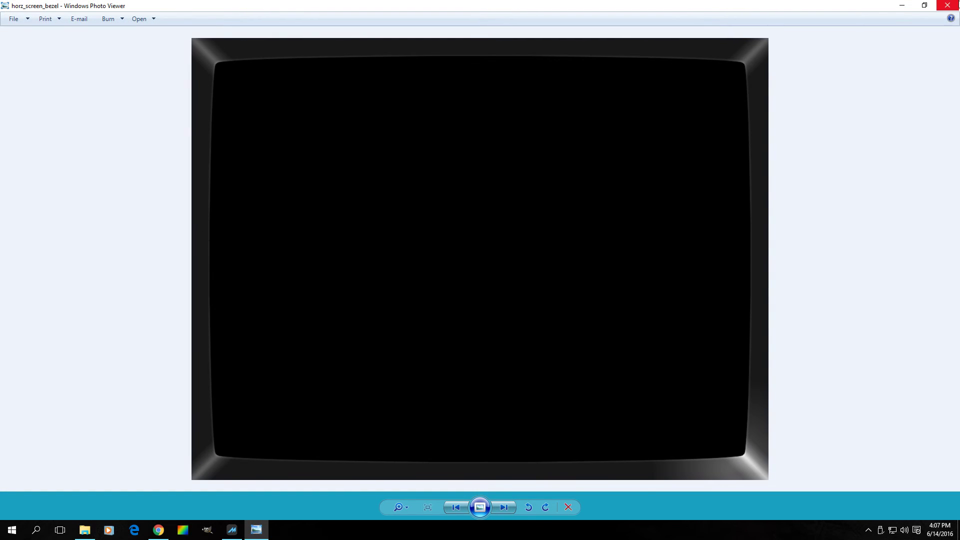
click(948, 5)
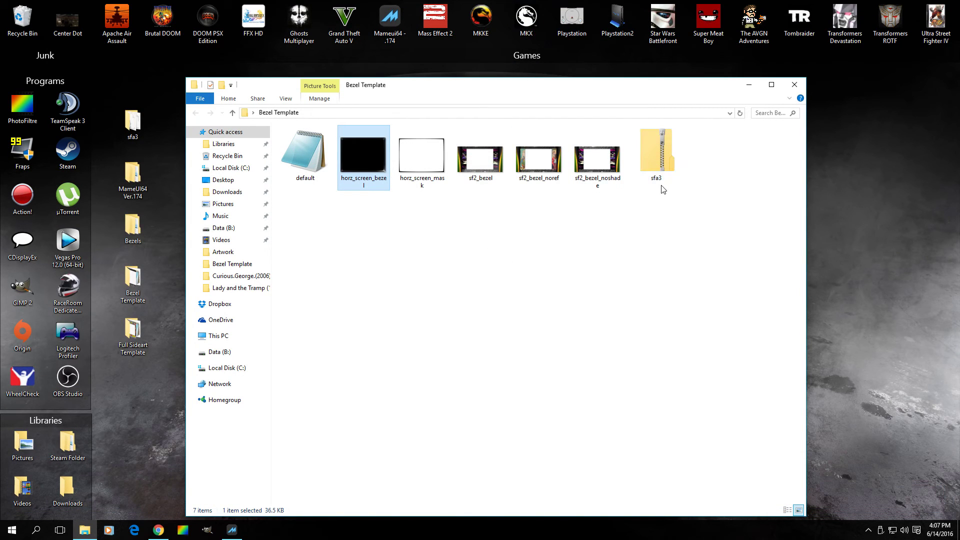
Delete the sfa3 archive from the Bezel Template folder and view the sf2_bezel image
right_click(663, 189)
click(675, 365)
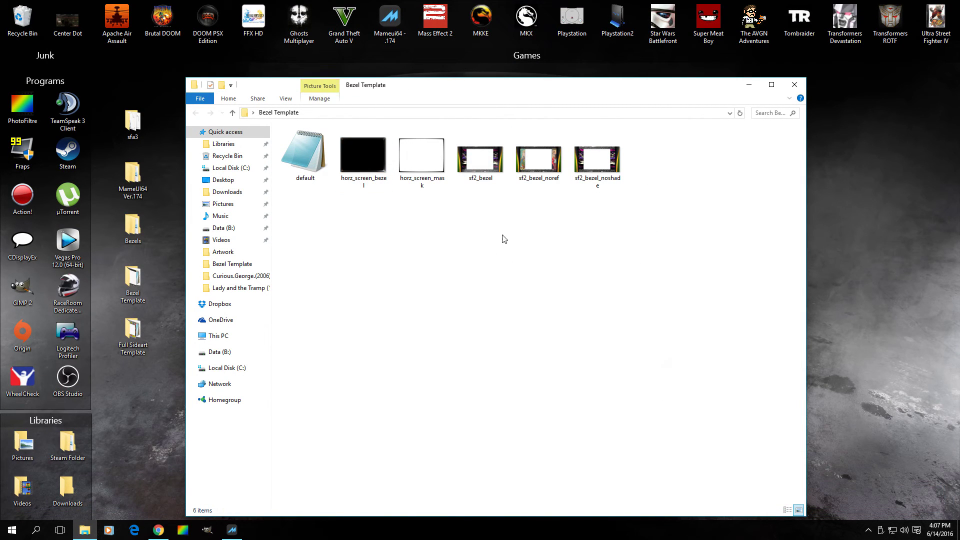
double_click(492, 173)
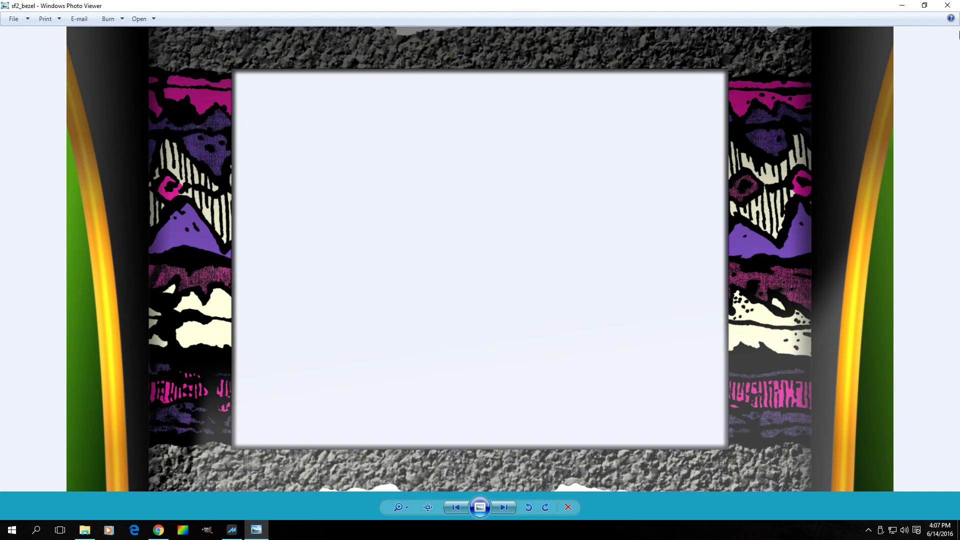
click(945, 6)
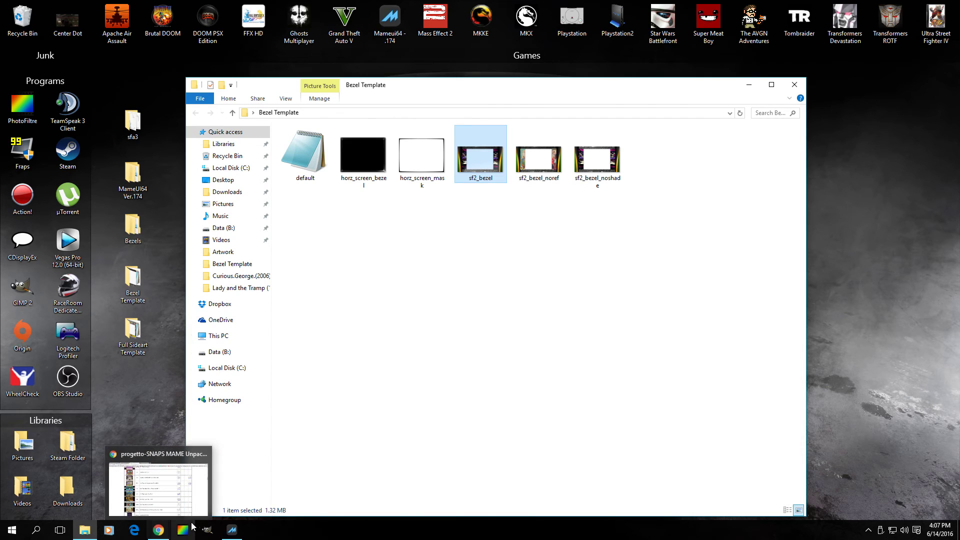
Switch to MAMEUI64 to view the Street Fighter Alpha 3 snapshot, and check Metalzoic's Mega Bezel page in Chrome
click(232, 530)
scroll(413, 366, down, 1)
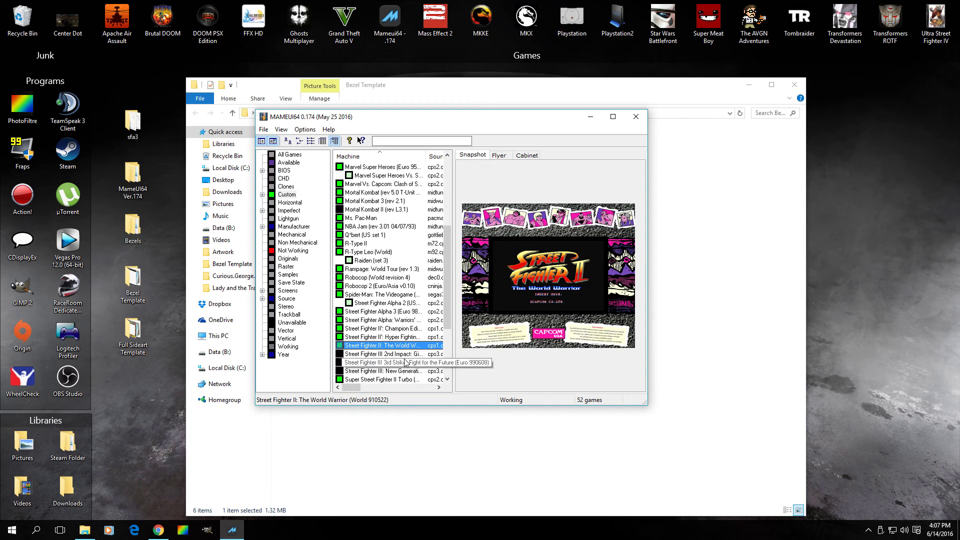
click(389, 312)
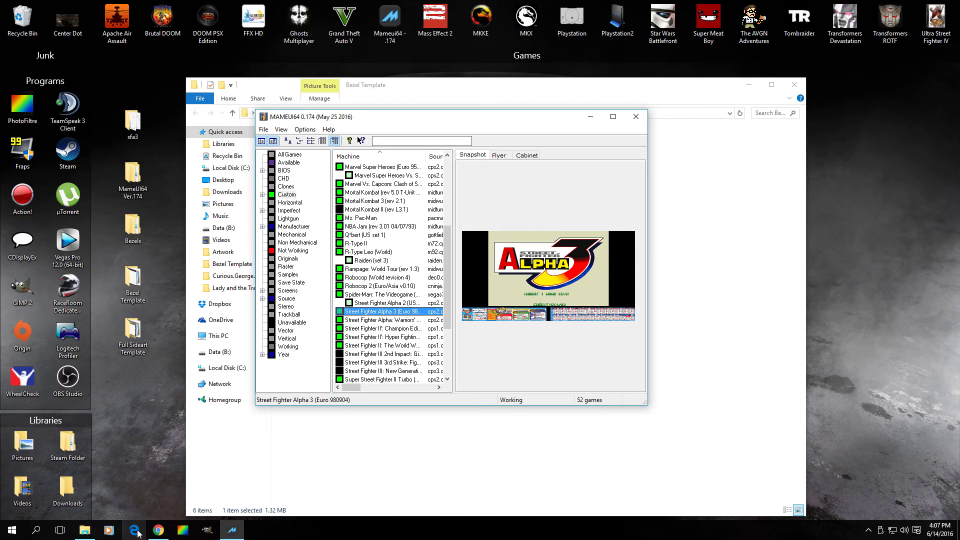
click(158, 531)
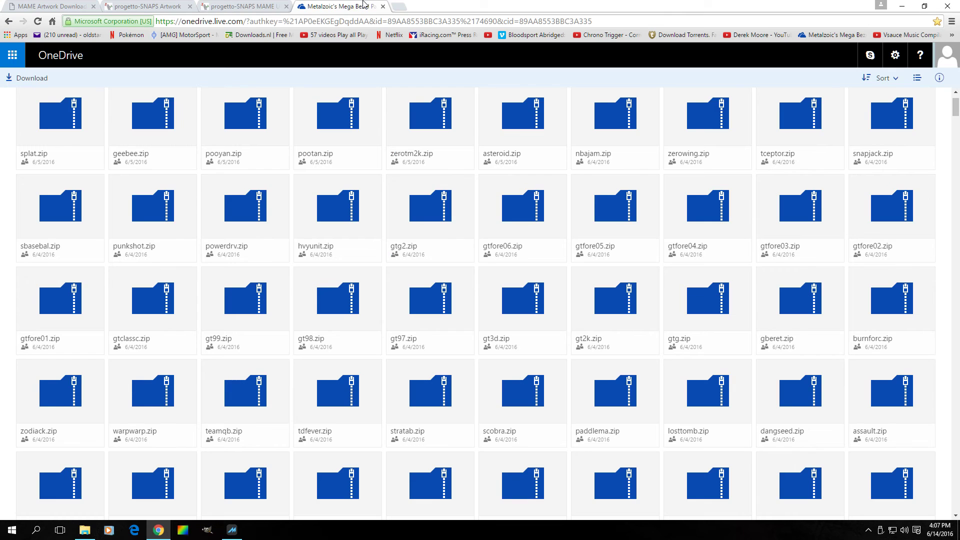
click(365, 6)
click(947, 7)
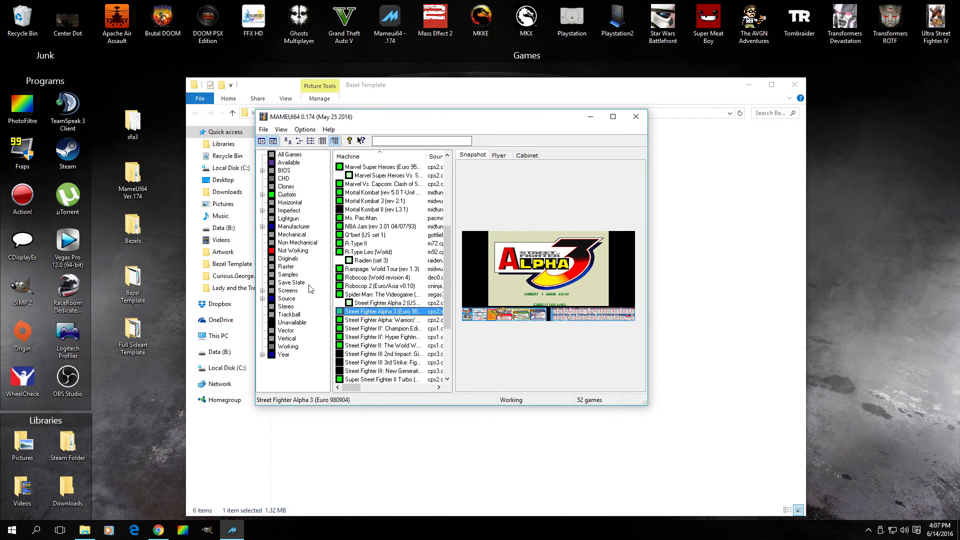
Copy the sfa3 zip archive from the Bezels folder to the desktop and close the folder
double_click(126, 228)
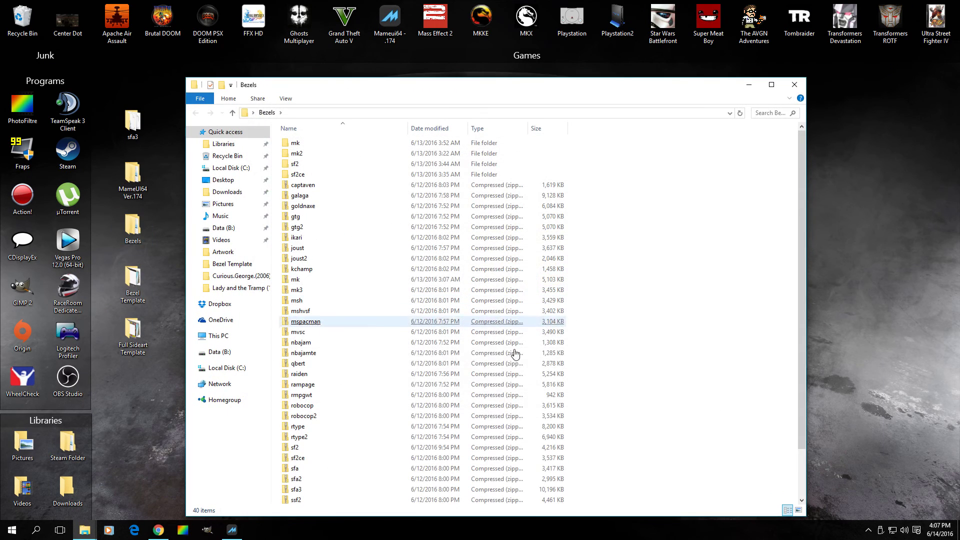
scroll(364, 421, down, 2)
drag(311, 436, 126, 429)
click(143, 453)
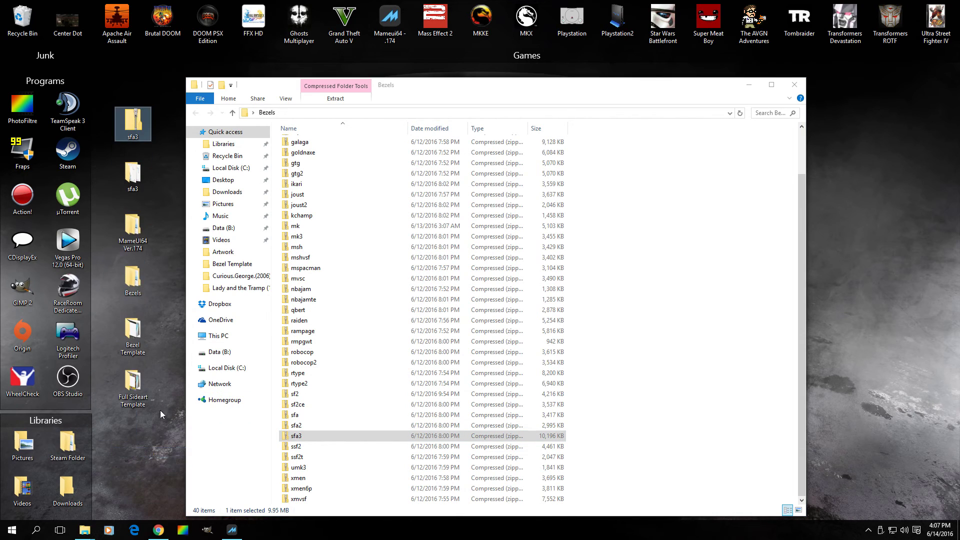
click(795, 85)
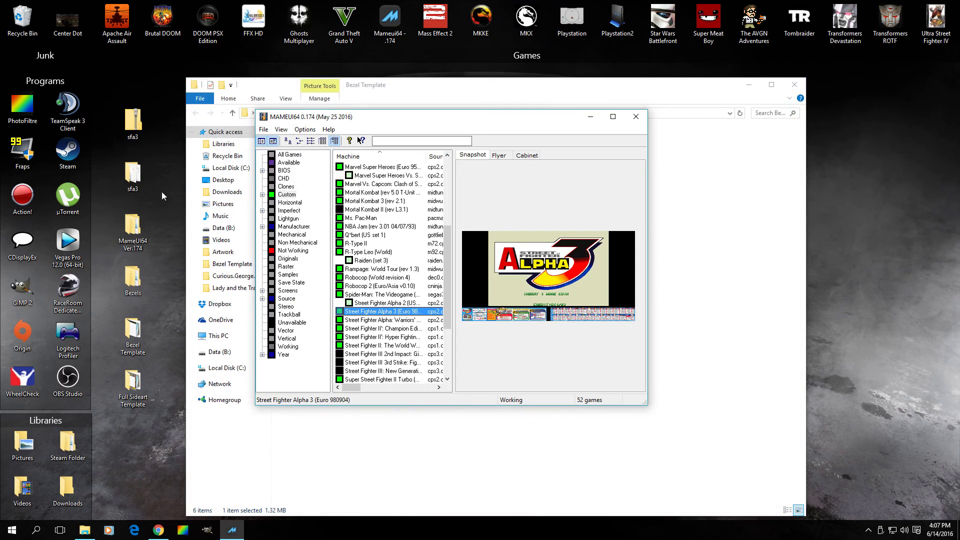
Try to extract the desktop's sfa3 archive with 7-Zip into a folder named sfa3
right_click(130, 137)
mouse_move(270, 206)
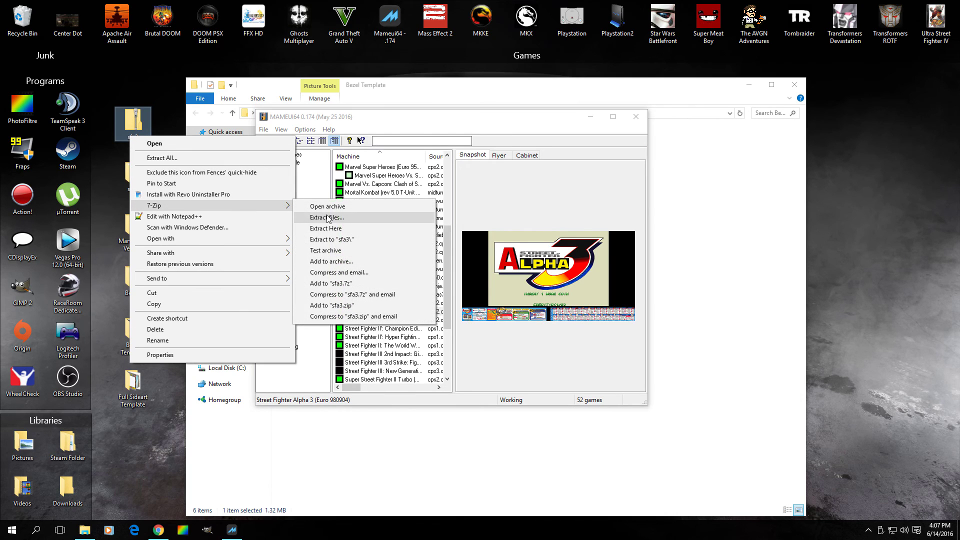
click(323, 241)
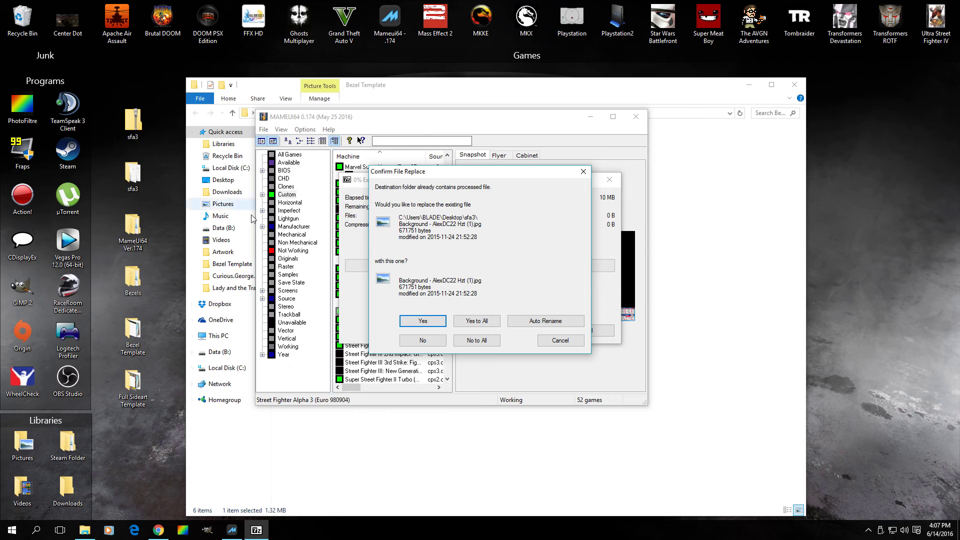
click(560, 342)
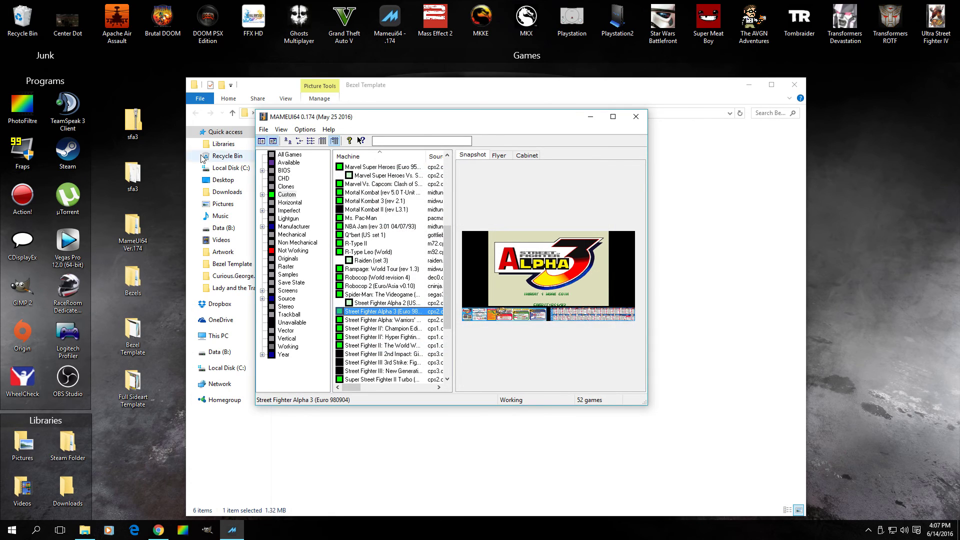
Delete the copied sfa3 zip archive from the desktop
right_click(134, 111)
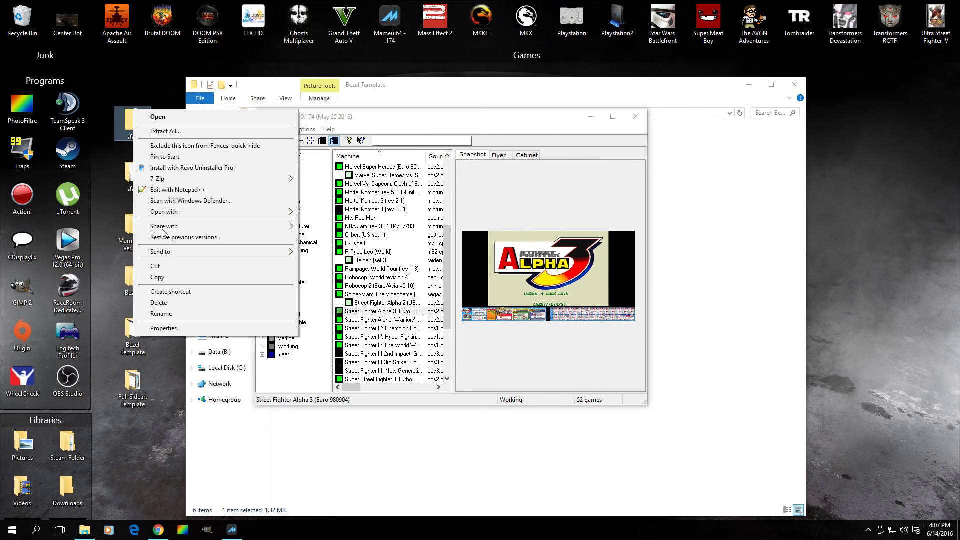
click(160, 303)
key(Return)
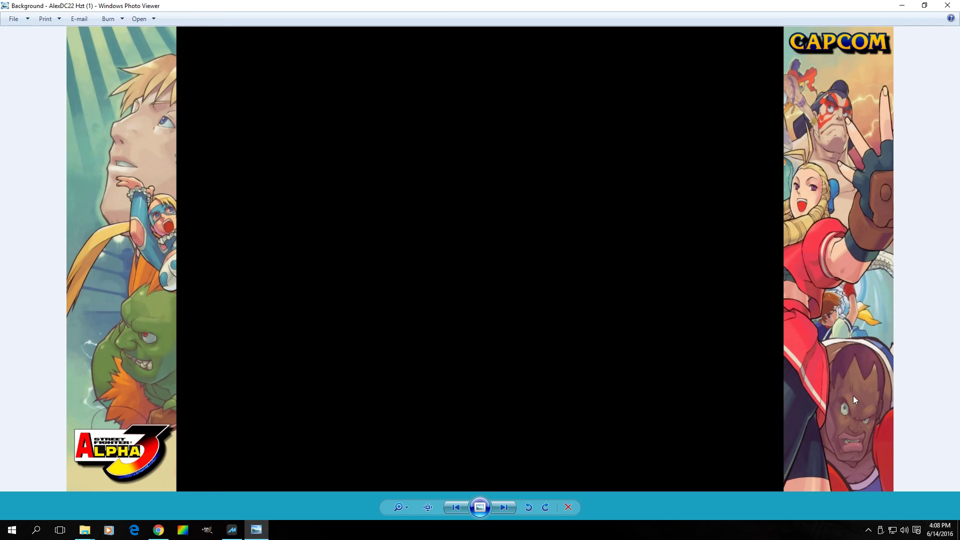
Compare the AlexDC22, Ashurax and Ashurax New background images in the sfa3 folder
click(504, 506)
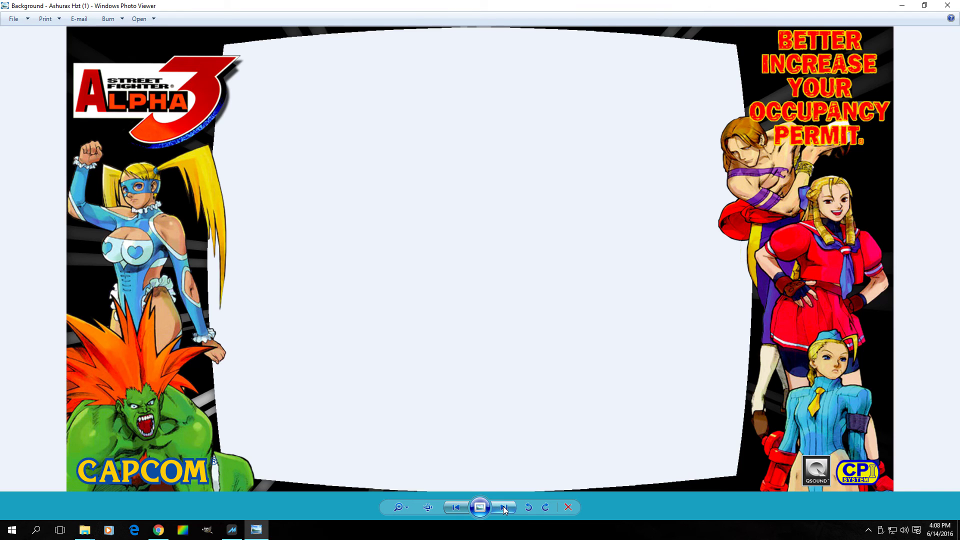
click(504, 508)
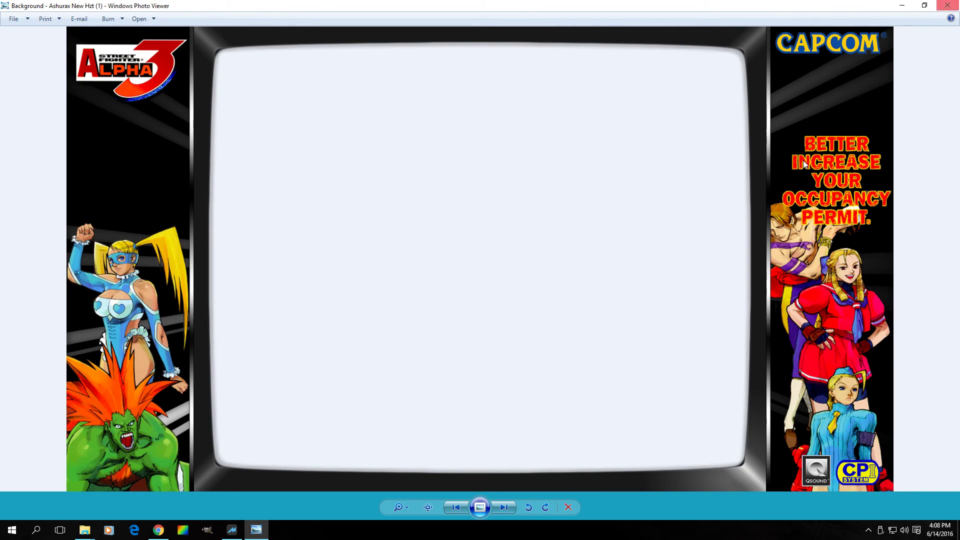
click(463, 510)
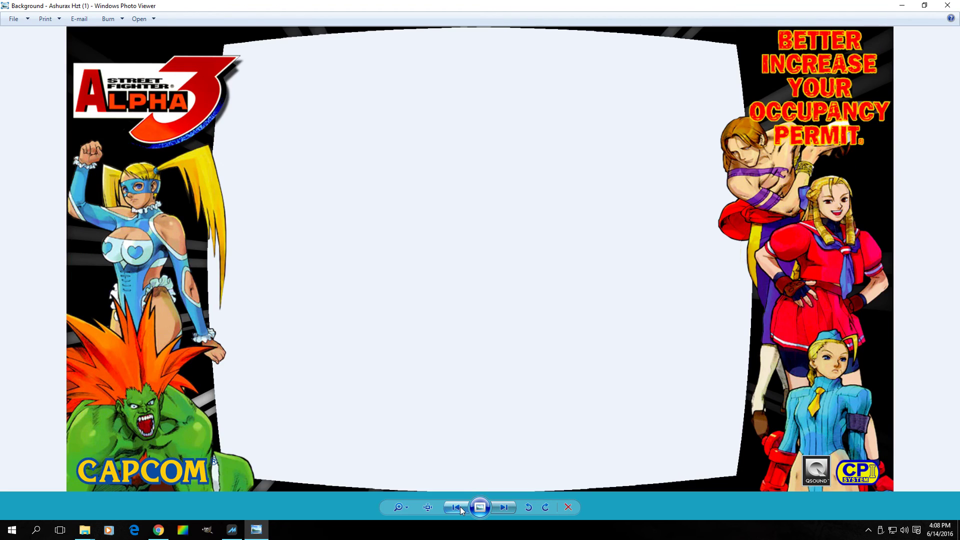
click(949, 5)
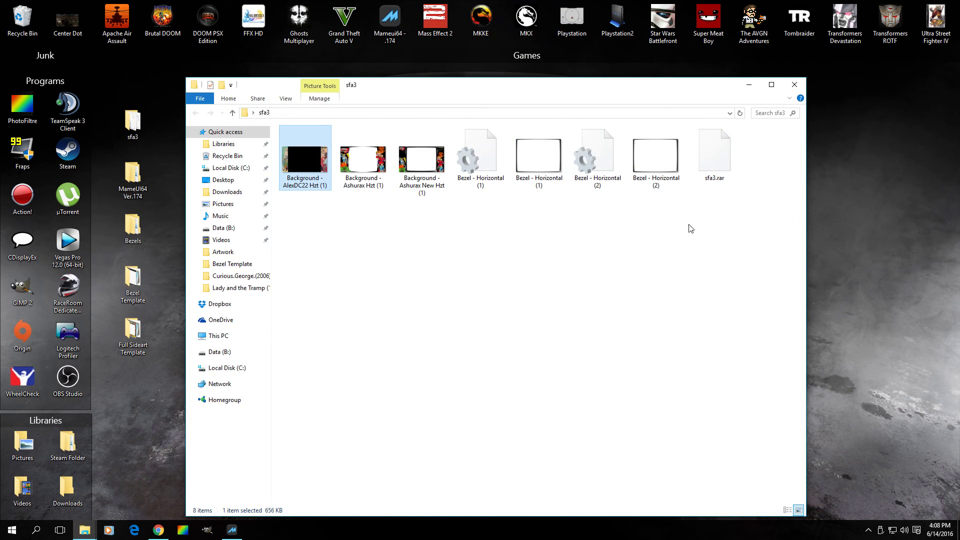
Examine the Bezel - Horizontal (1) coordinate settings file and its matching bezel image in the sfa3 folder
double_click(468, 165)
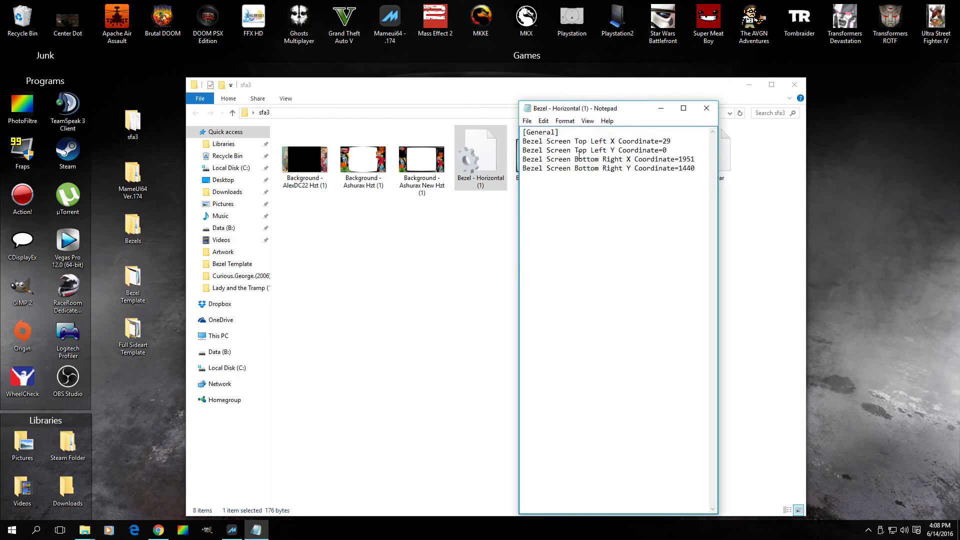
click(706, 107)
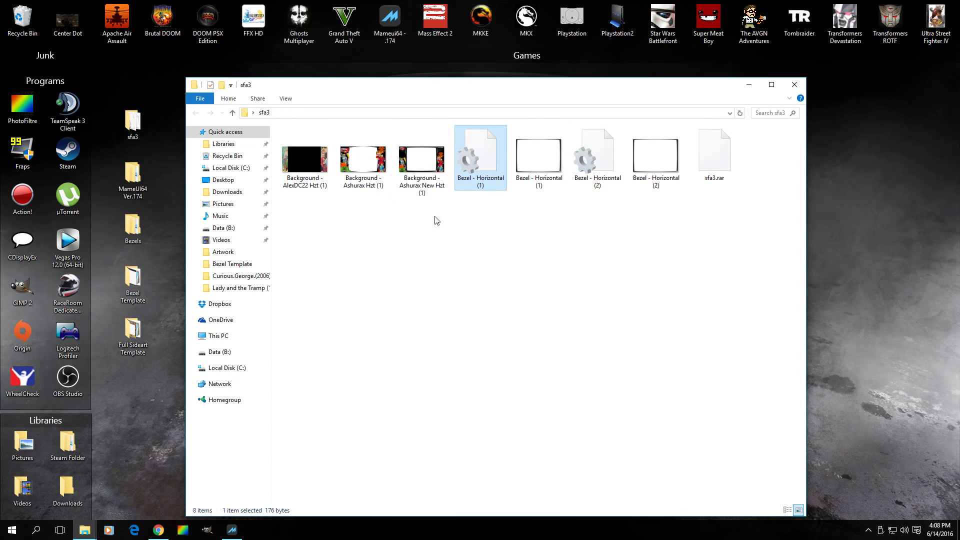
click(421, 133)
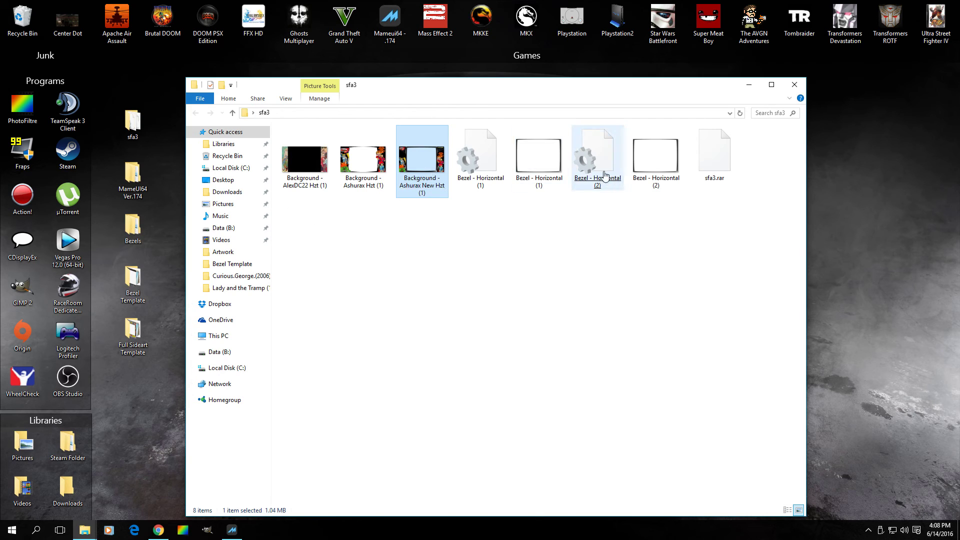
double_click(539, 168)
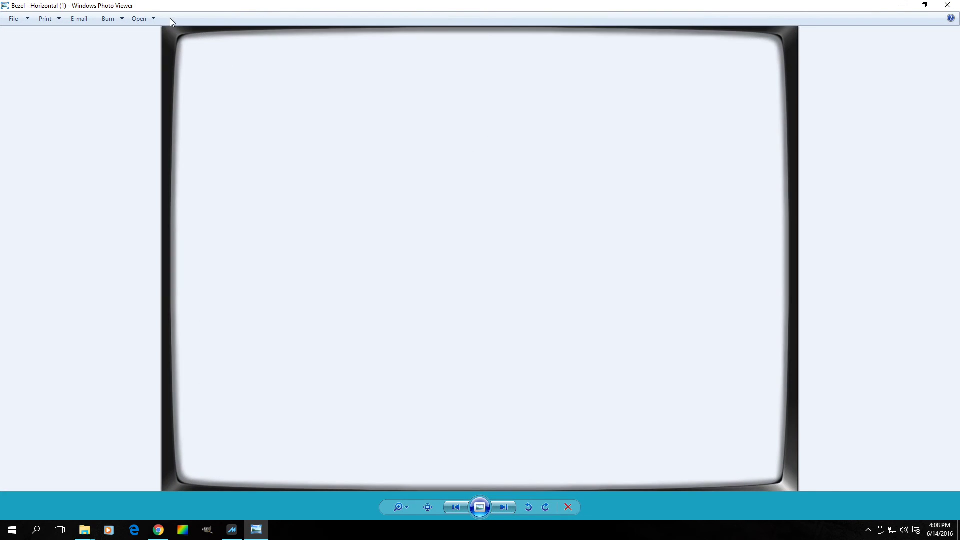
click(948, 5)
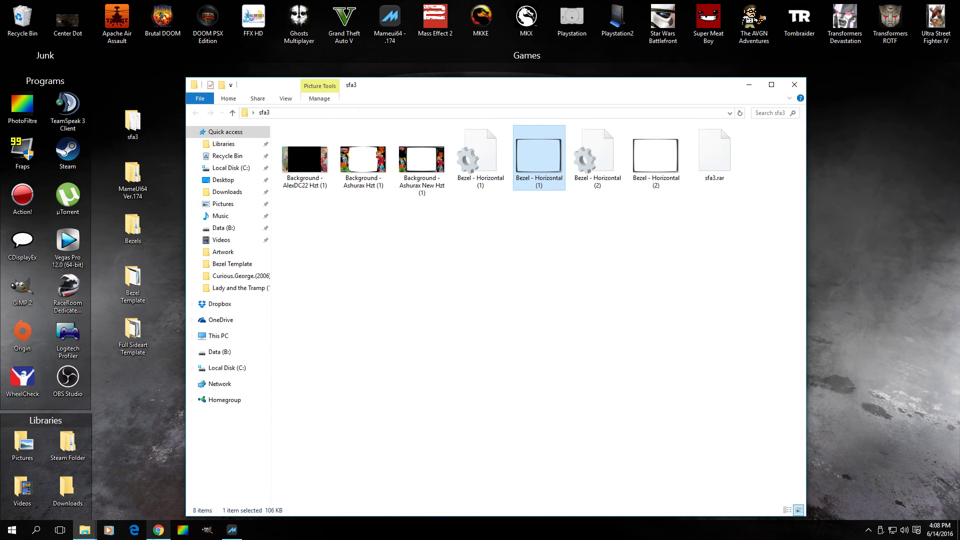
Switch to Chrome and examine the widescreen artwork download for Street Fighter II: The World Warrior on progetto-SNAPS
click(158, 529)
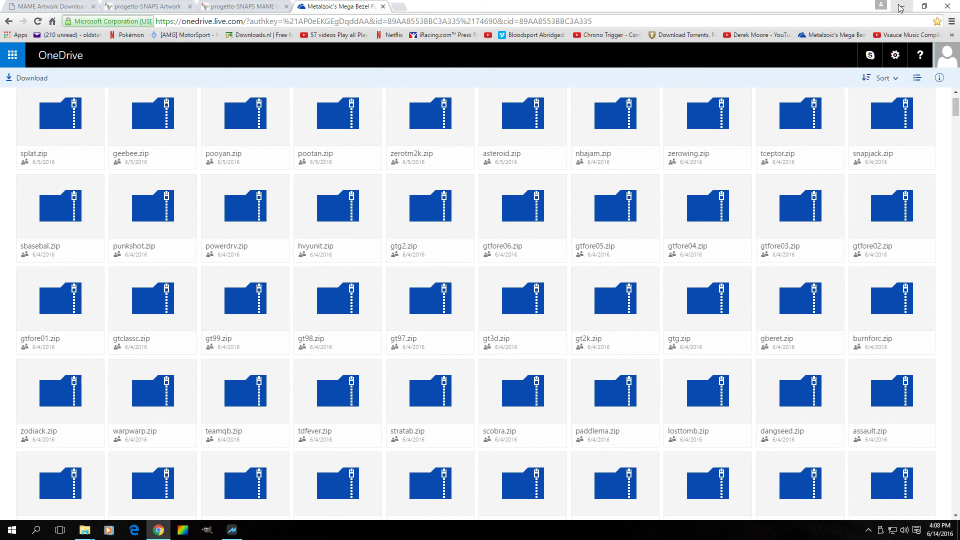
click(228, 7)
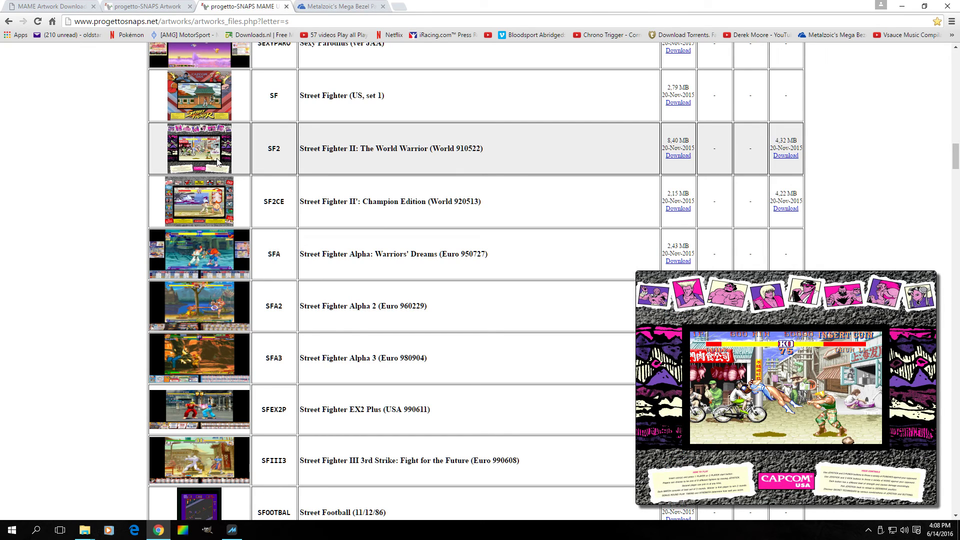
click(788, 156)
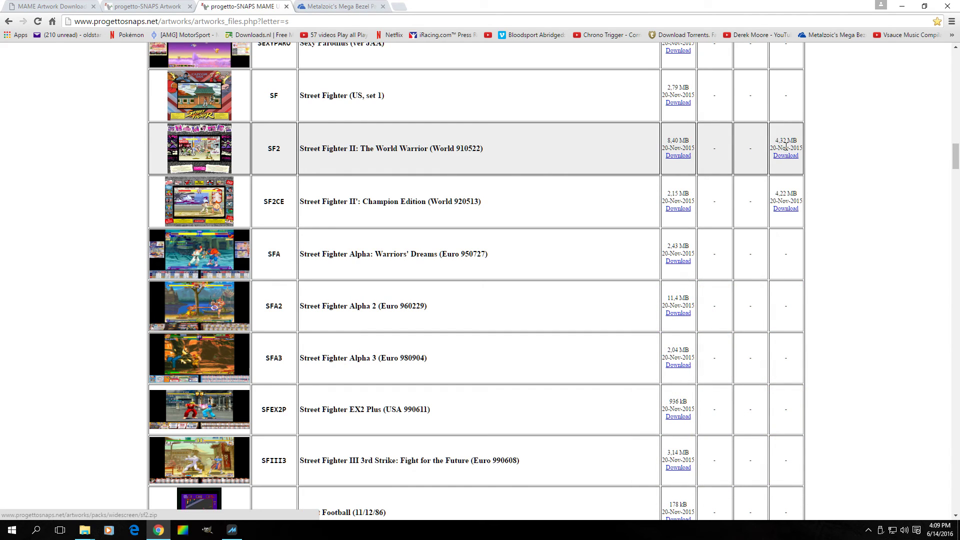
Return to the Bezel Template folder and examine the sf2_bezel image with its transparent screen area and side panels
click(902, 6)
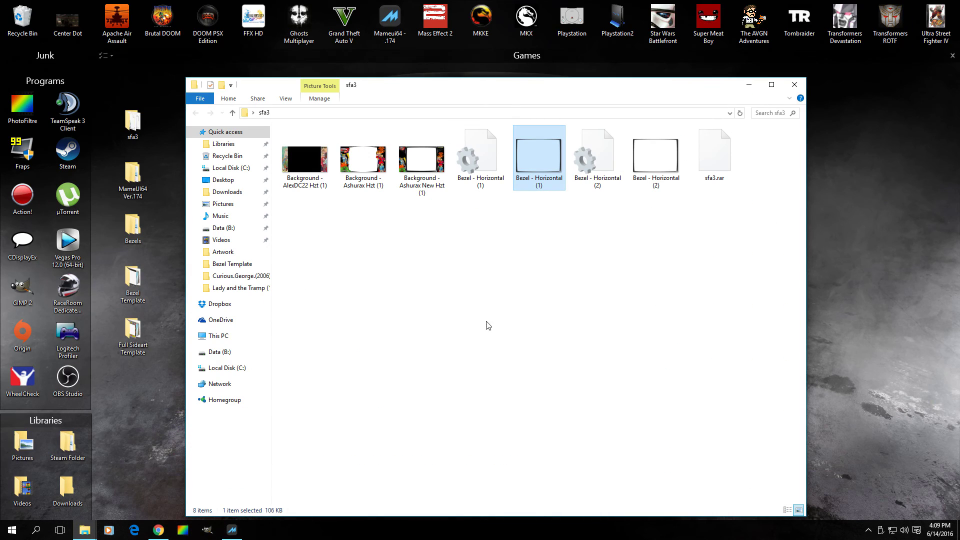
click(324, 181)
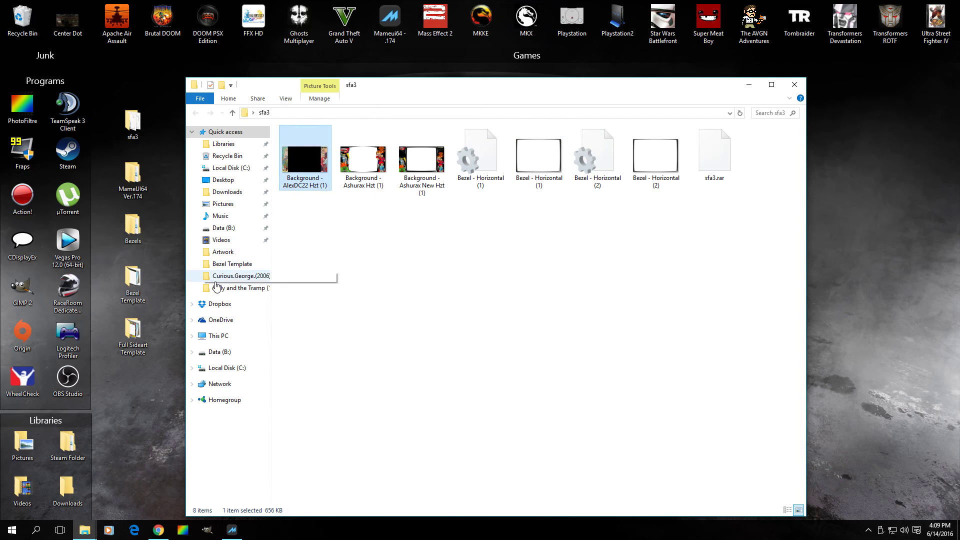
click(85, 530)
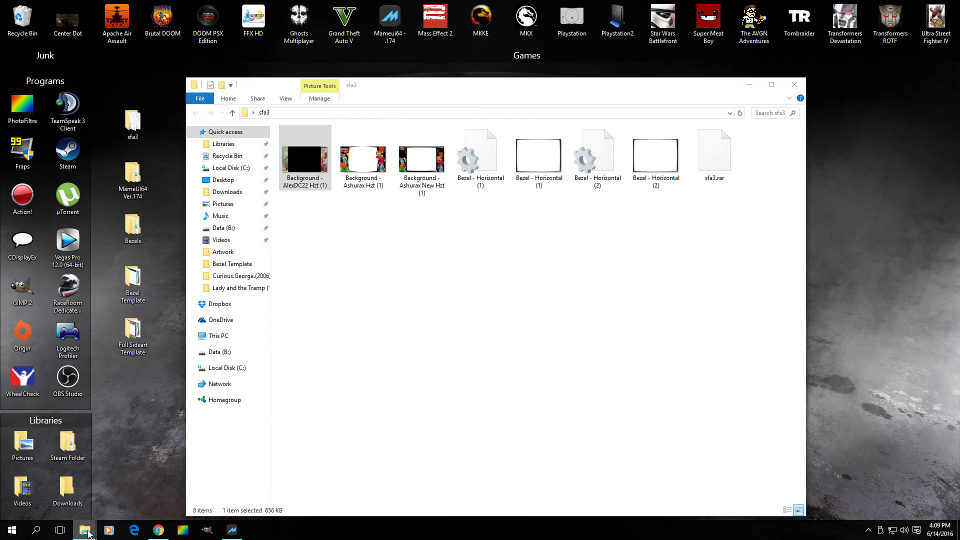
click(80, 504)
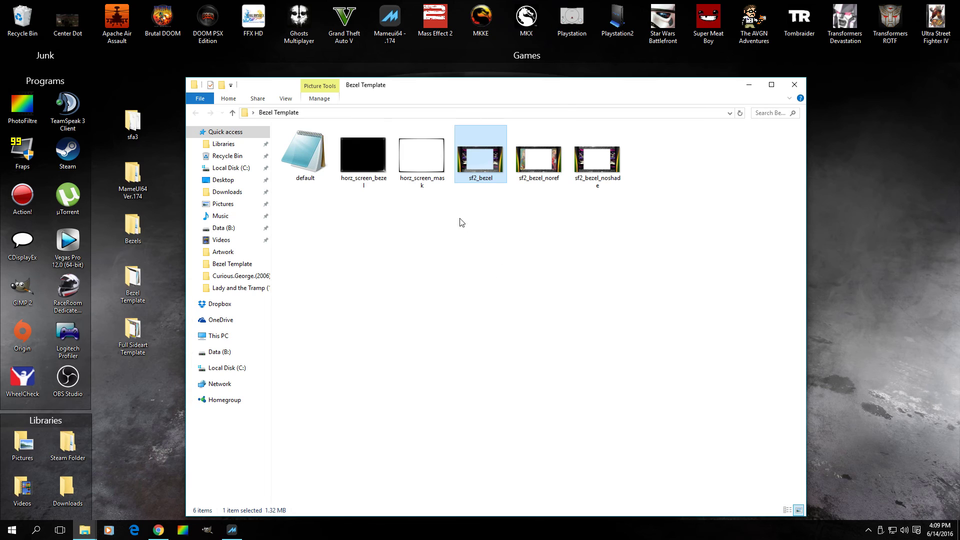
double_click(476, 171)
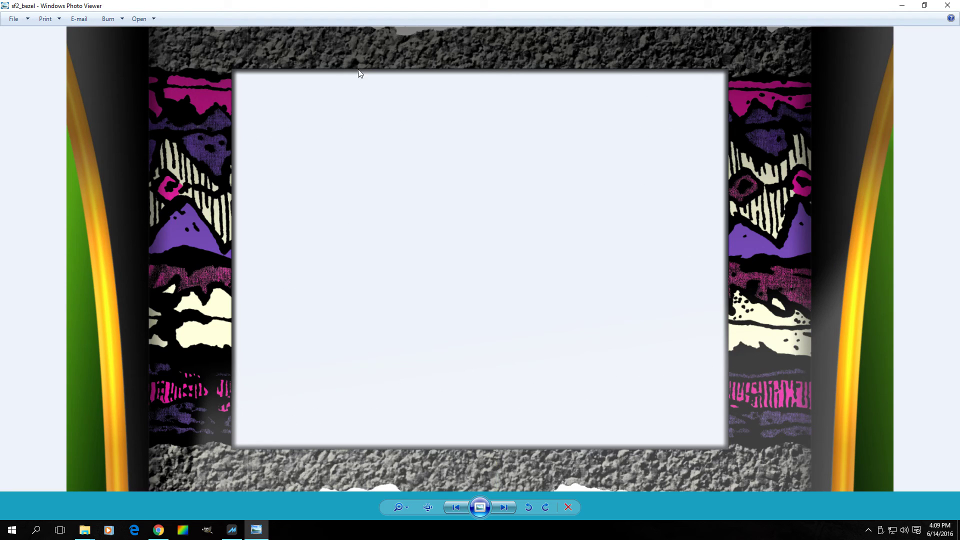
click(948, 7)
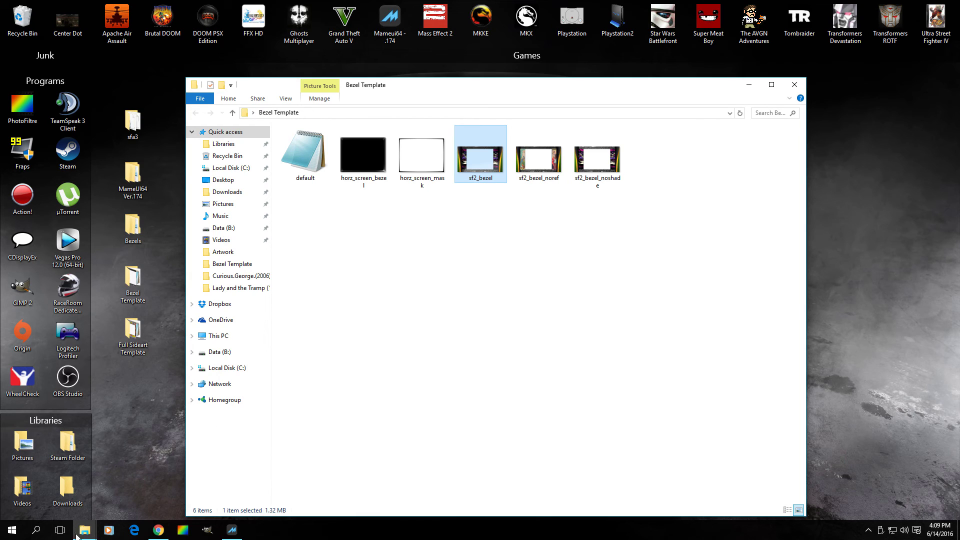
Search Google for gimp in a new Chrome tab, look over the GIMP downloads page, and close that tab
click(152, 536)
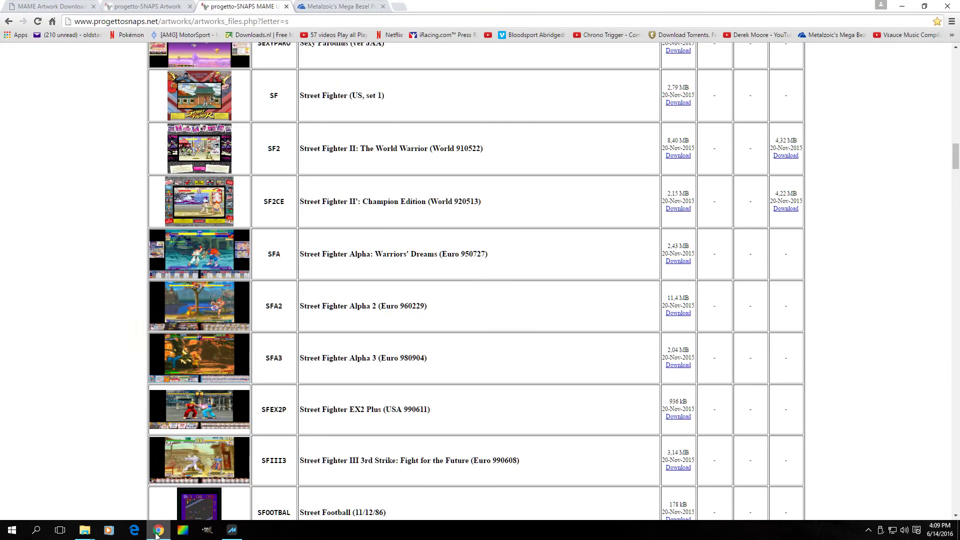
click(404, 8)
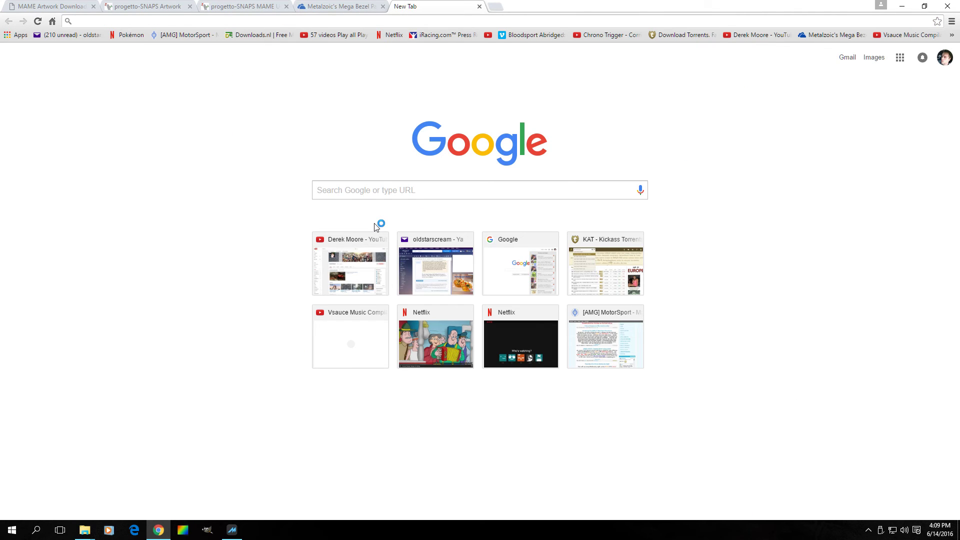
click(388, 196)
text(gimp)
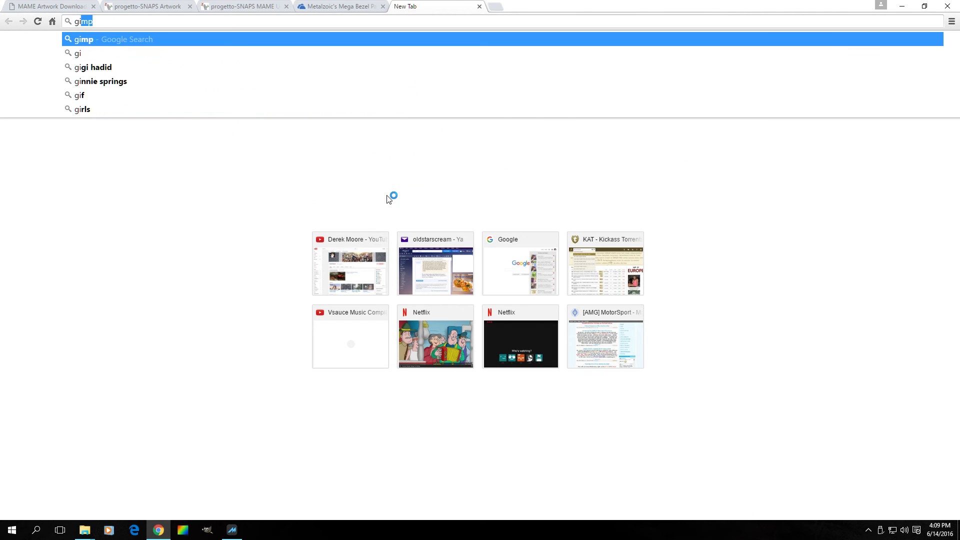
key(Return)
click(109, 133)
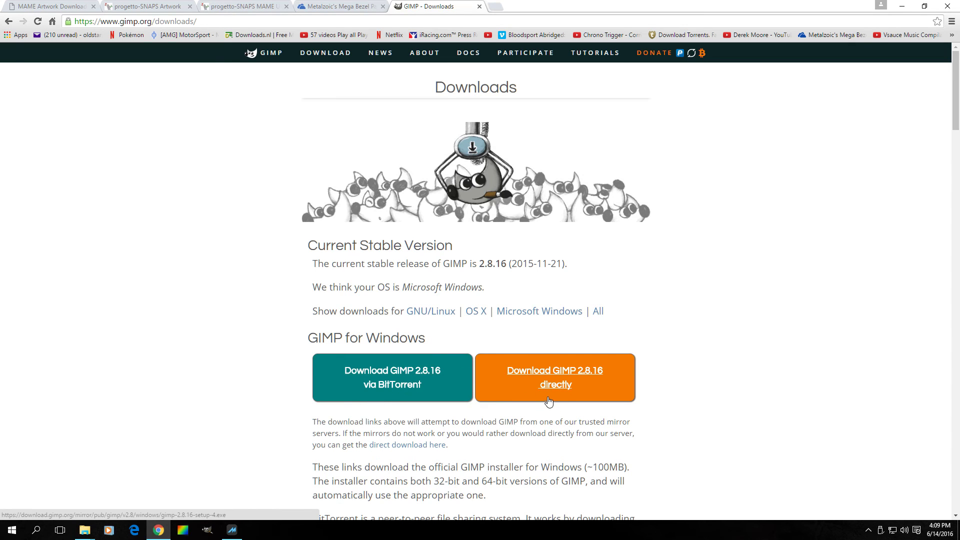
click(479, 7)
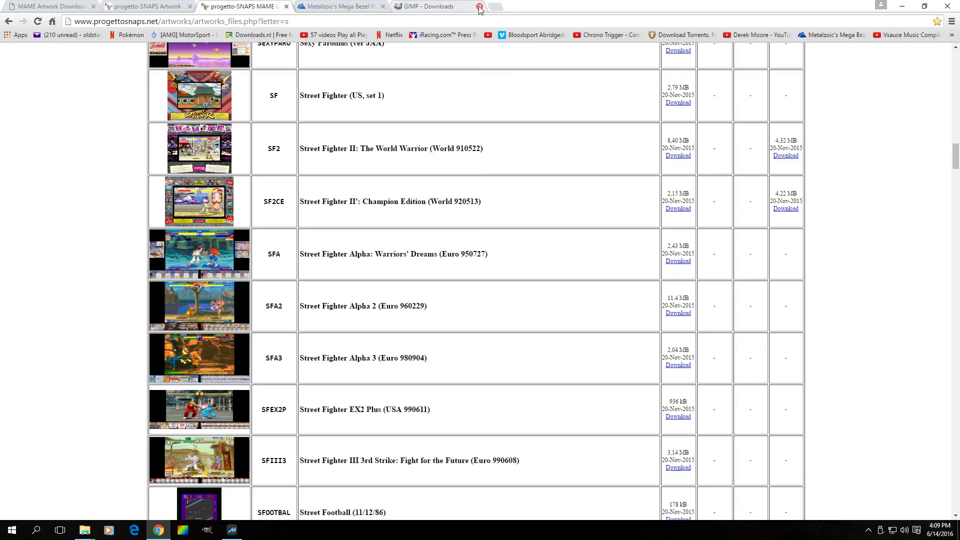
click(902, 6)
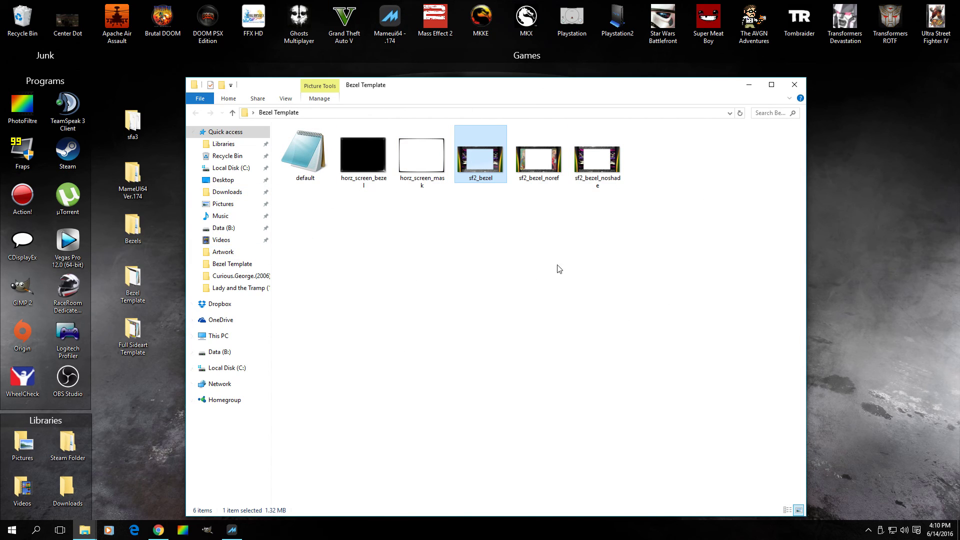
Open the AlexDC22 background from the sfa3 folder in PhotoFiltre and copy its right artwork strip, about 339 x 1440 px
double_click(133, 123)
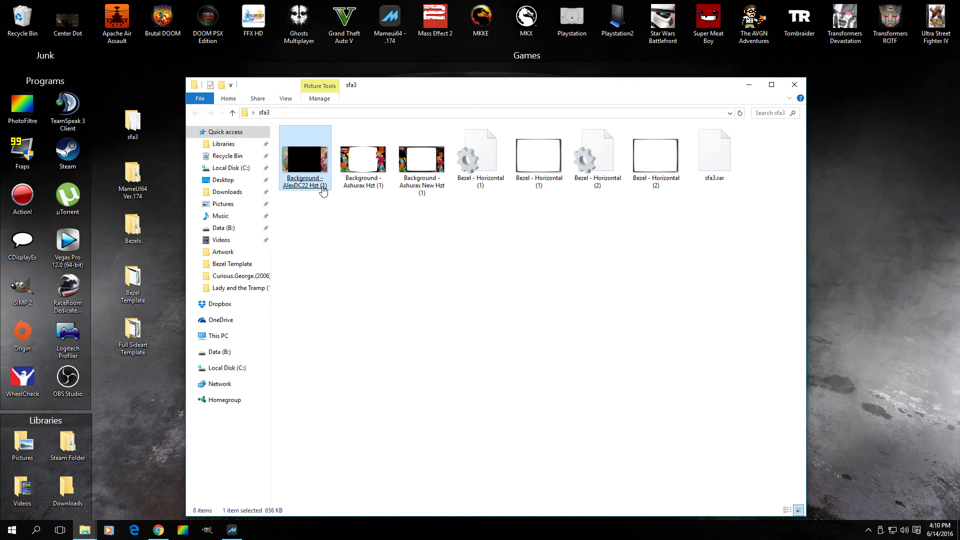
drag(319, 183, 22, 107)
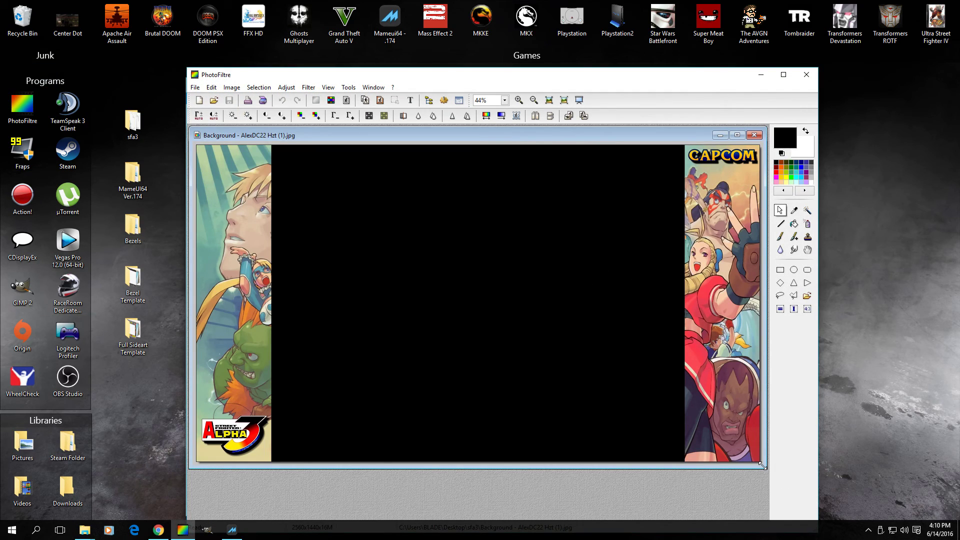
mouse_move(764, 466)
mouse_down()
mouse_move(698, 346)
mouse_move(686, 147)
mouse_up()
right_click(713, 310)
click(726, 349)
Open sf2_bezel from the Bezel Template folder in PhotoFiltre, arranging the windows so both folder and editor are accessible
drag(476, 81, 434, 246)
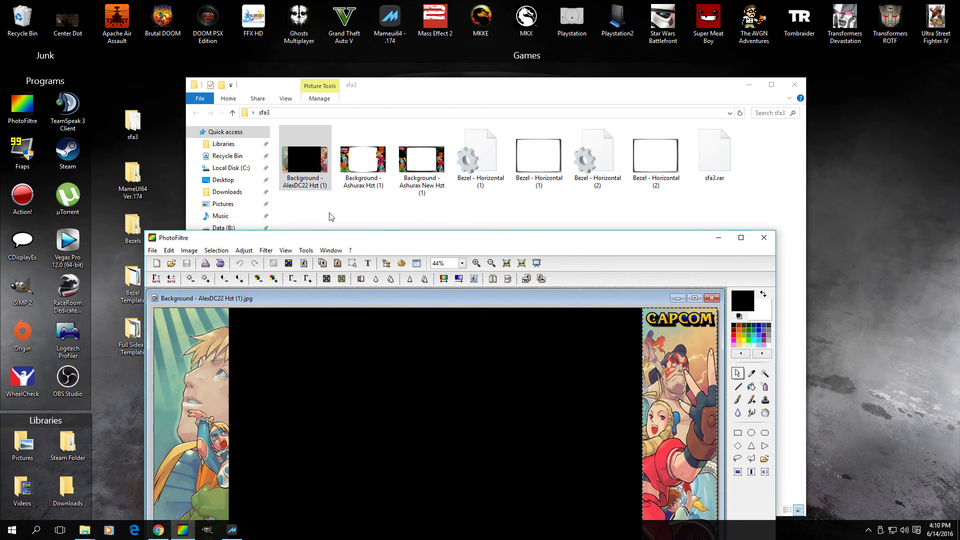
drag(428, 90, 592, 195)
click(485, 89)
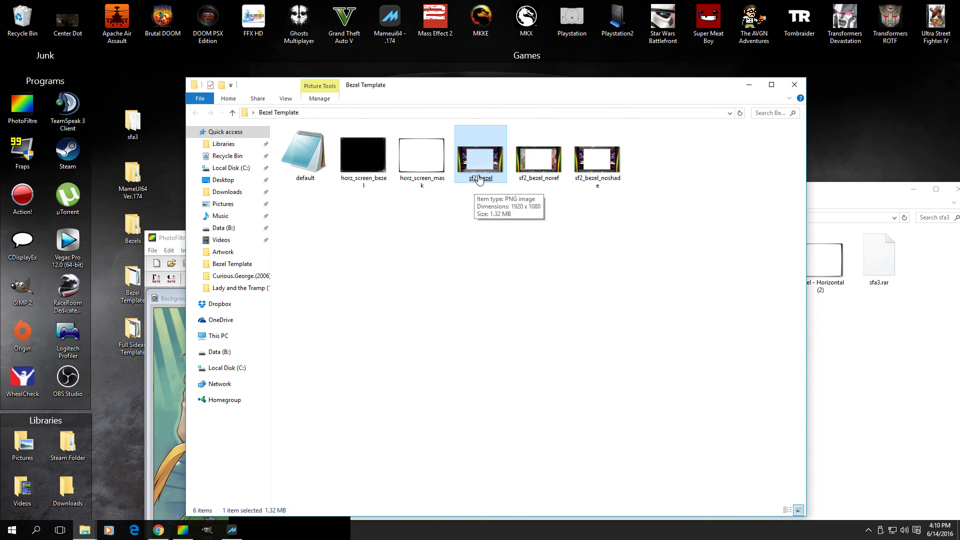
drag(475, 188, 176, 380)
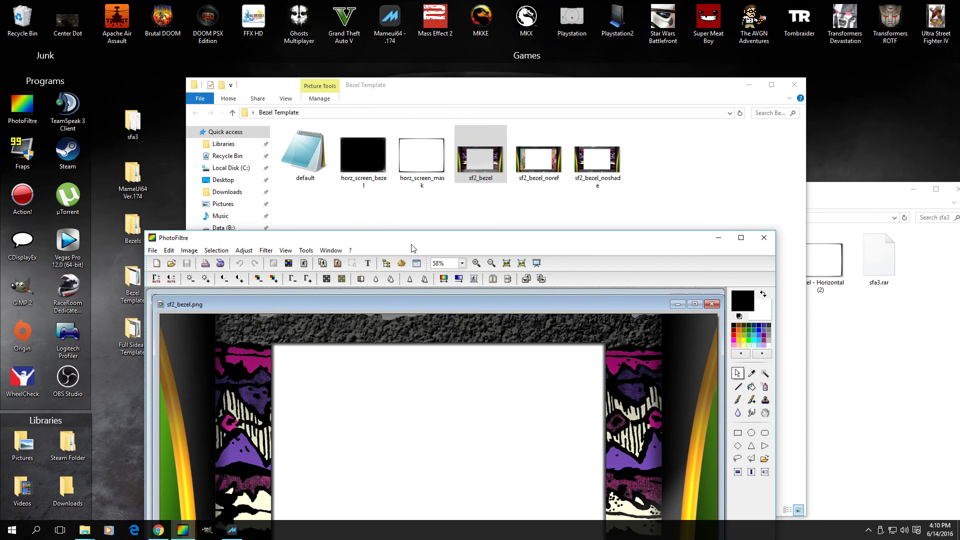
drag(413, 249, 449, 40)
Paste the copied artwork strip into sf2_bezel.png and set its height to 886 pixels without preserving the aspect ratio
right_click(536, 269)
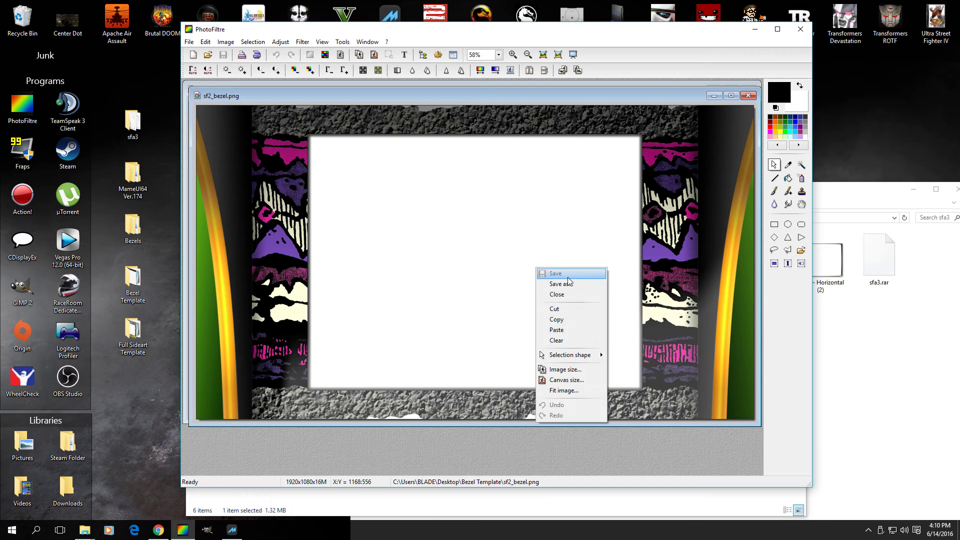
click(556, 330)
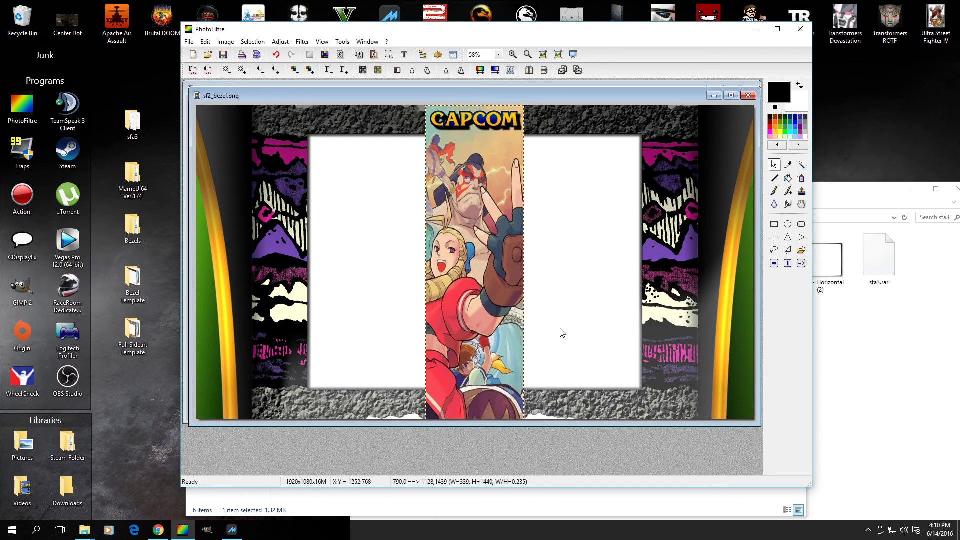
right_click(478, 310)
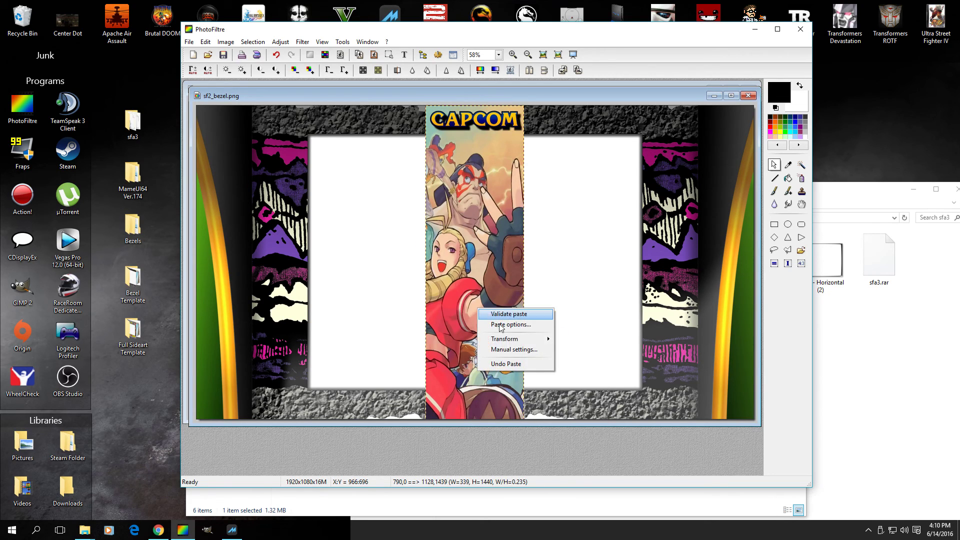
click(514, 350)
drag(465, 275, 407, 271)
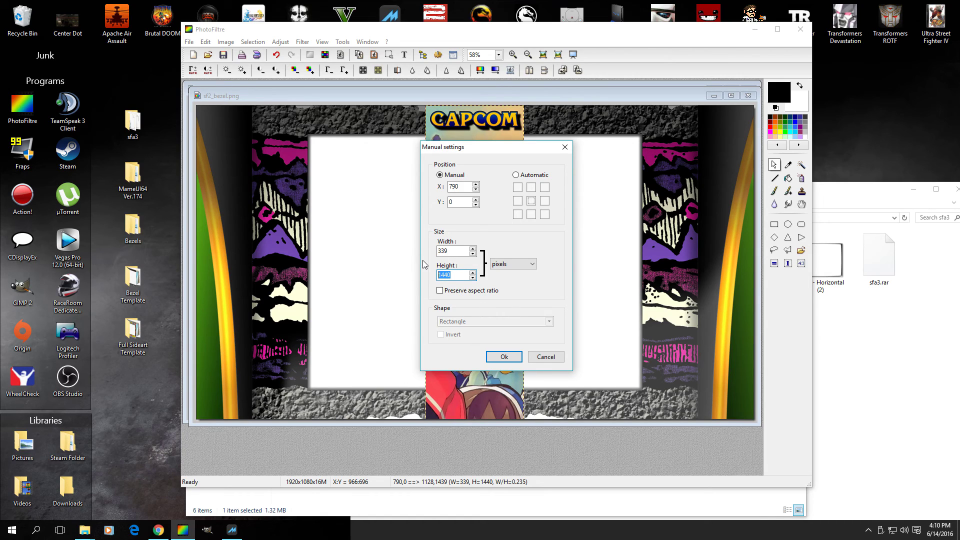
text(886)
key(Tab)
key(Tab)
key(space)
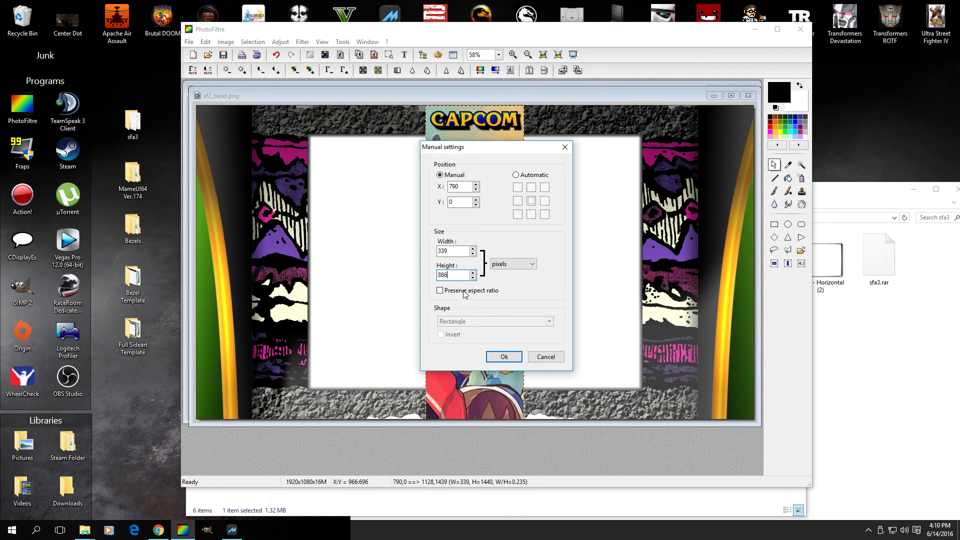
click(500, 357)
Fit the pasted strip over the bezel's right side panel at about 191 px wide and copy the resized strip
drag(480, 296, 698, 324)
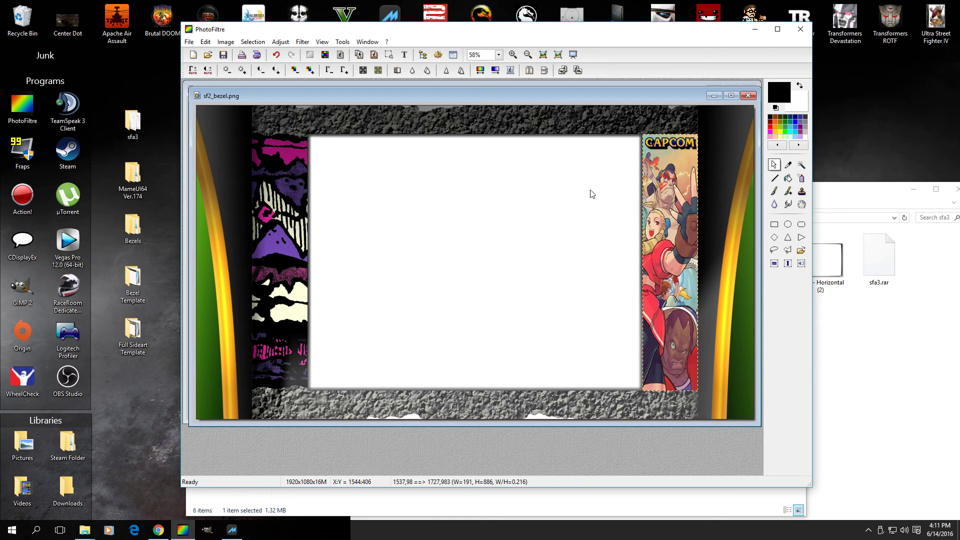
click(205, 42)
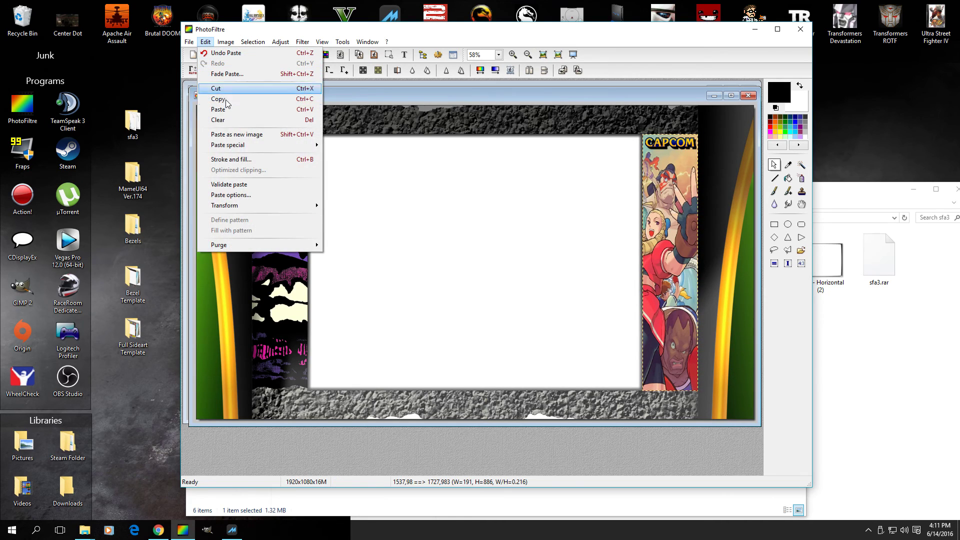
click(228, 97)
Open the sf2_bezel image from the Bezel Template folder in GIMP
drag(553, 36, 604, 371)
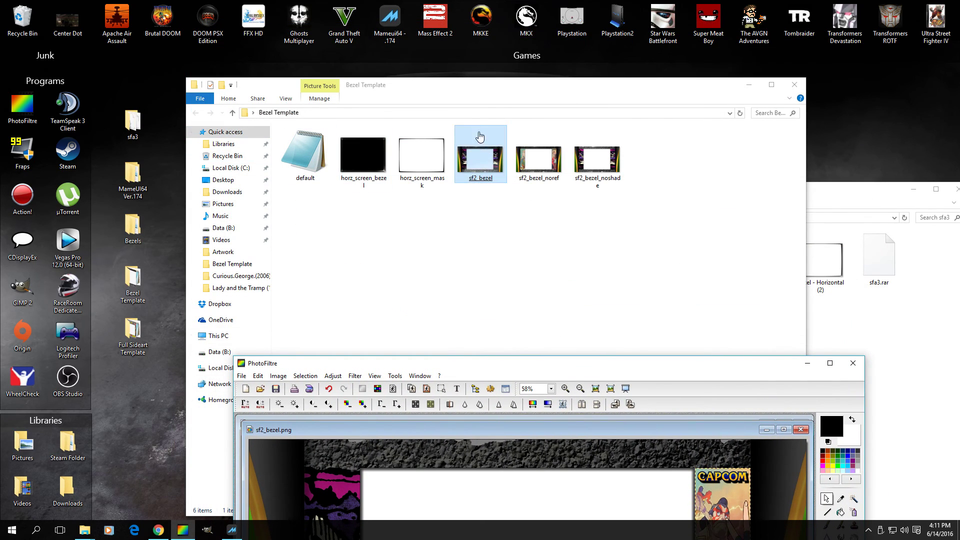
right_click(479, 165)
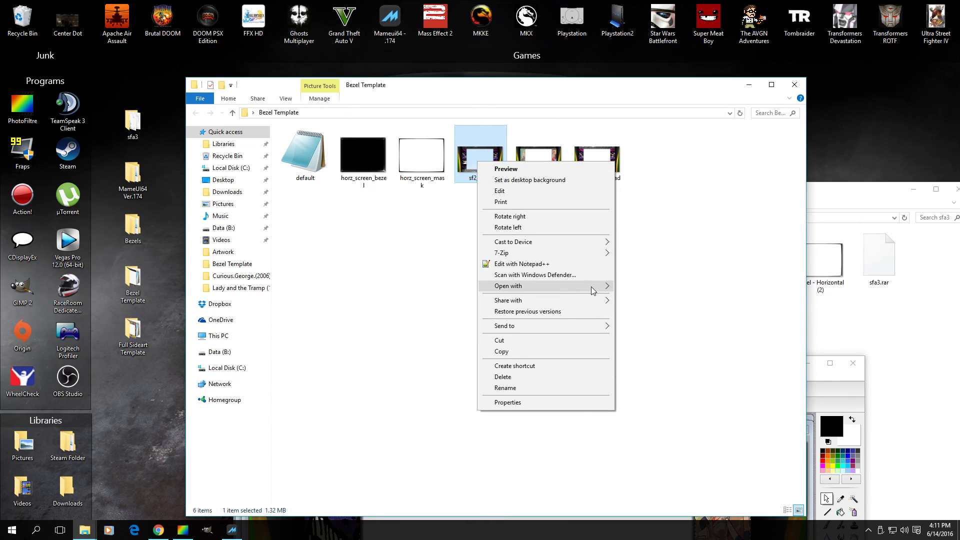
mouse_move(593, 292)
click(643, 290)
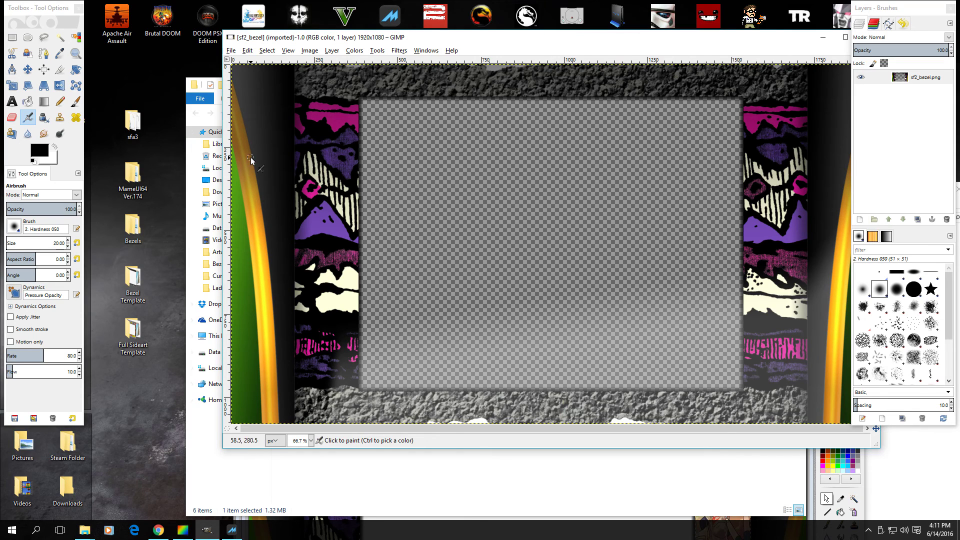
Paste the resized artwork strip into sf2_bezel in GIMP and position it over the right side panel
click(12, 37)
right_click(606, 202)
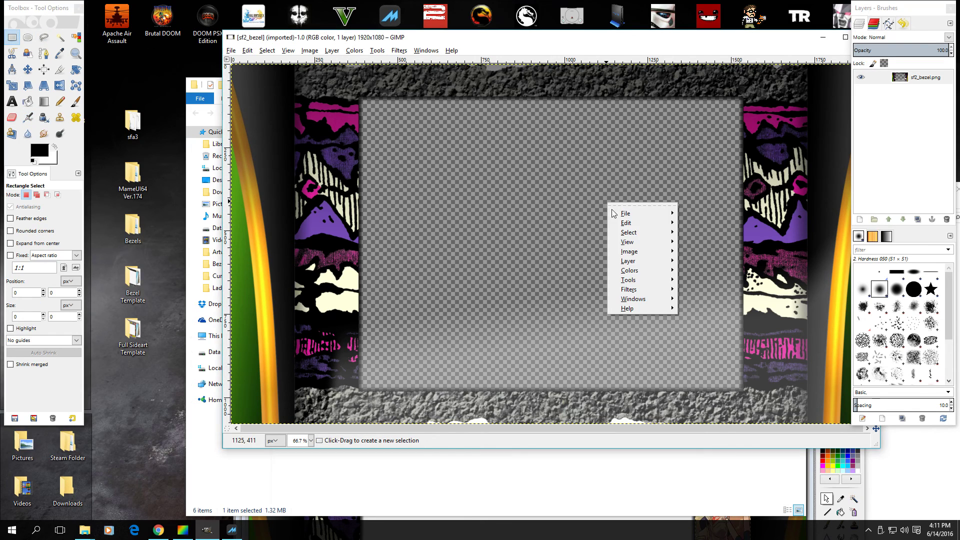
mouse_move(622, 224)
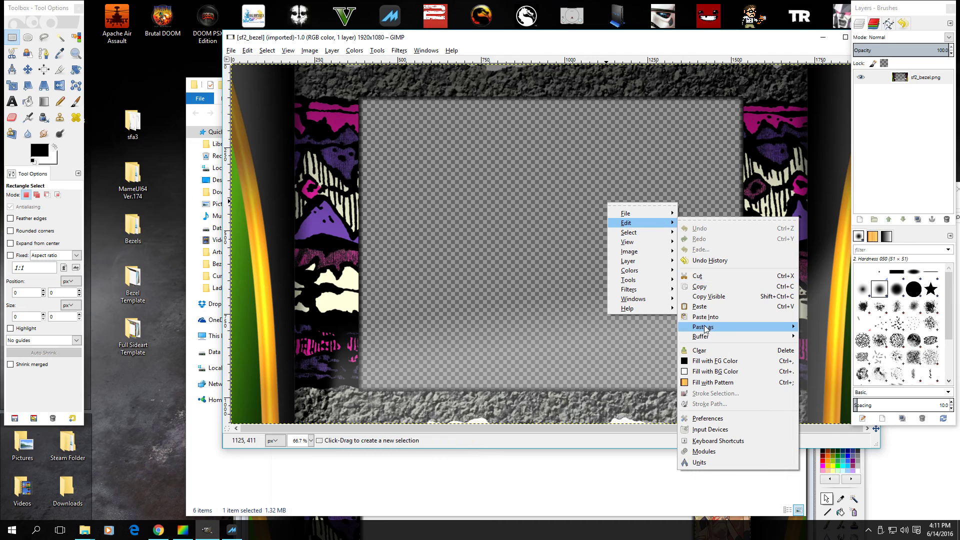
click(700, 306)
drag(551, 301, 774, 302)
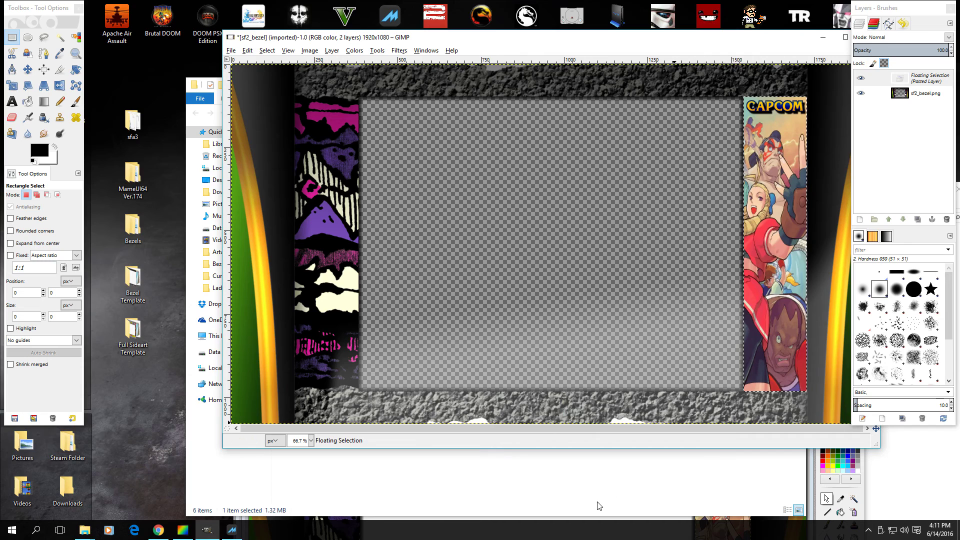
Switch back to PhotoFiltre and bring the AlexDC22 background image in front of sf2_bezel.png
click(569, 489)
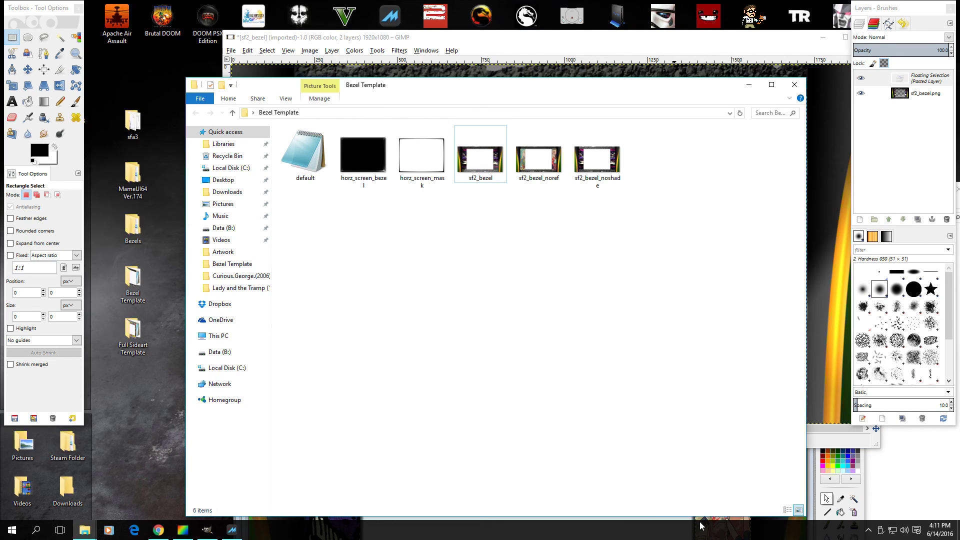
drag(704, 516, 700, 473)
click(645, 507)
drag(529, 370, 527, 64)
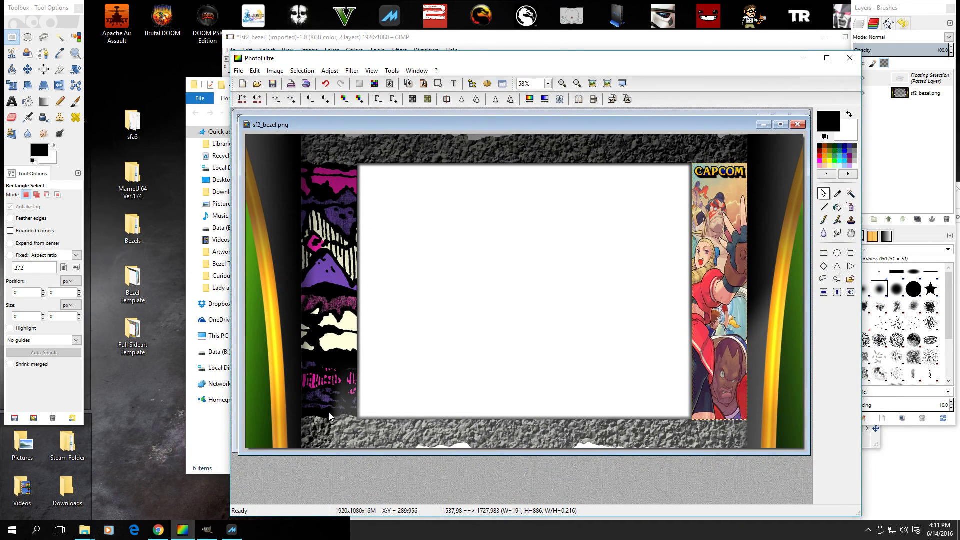
drag(345, 118, 437, 293)
click(247, 211)
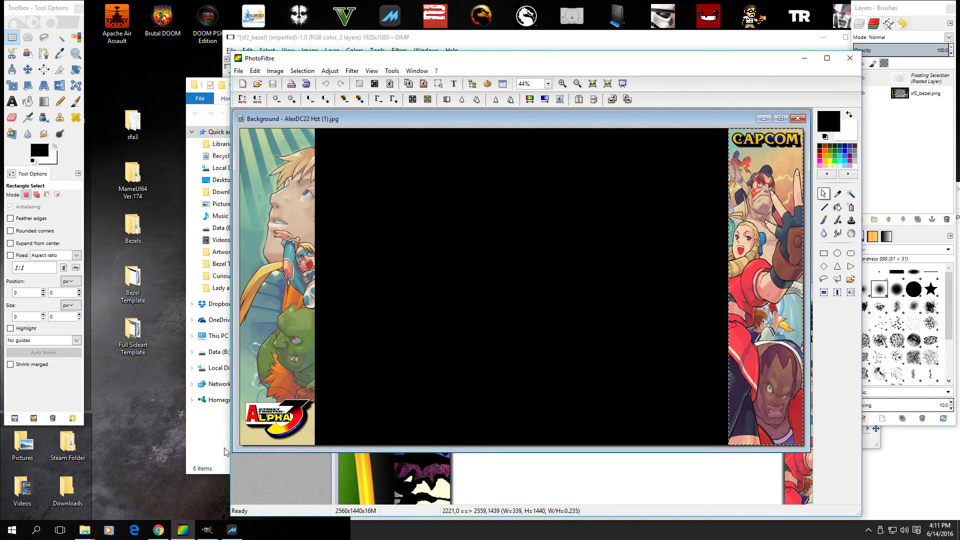
Copy the AlexDC22 background's left artwork strip, about 343 x 1440 px, and make sf2_bezel.png the active image
drag(238, 447, 316, 129)
right_click(316, 220)
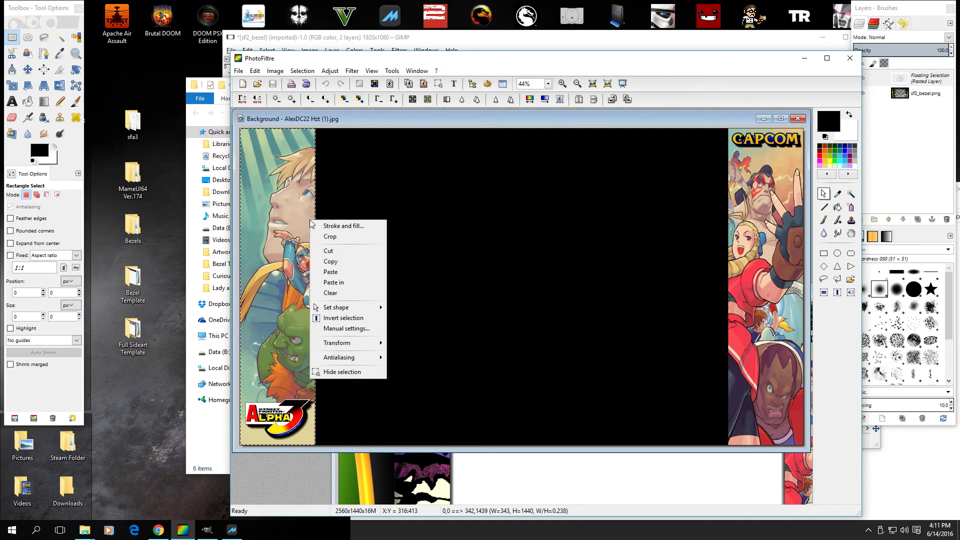
click(320, 262)
click(450, 479)
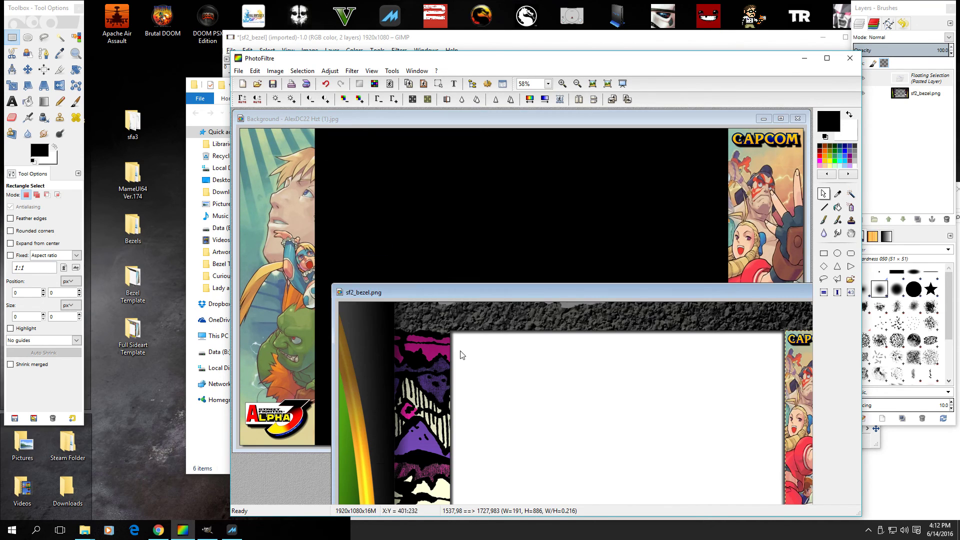
Paste the left artwork strip into sf2_bezel.png and scale it to 886 pixels high with its aspect ratio preserved
drag(499, 295, 434, 137)
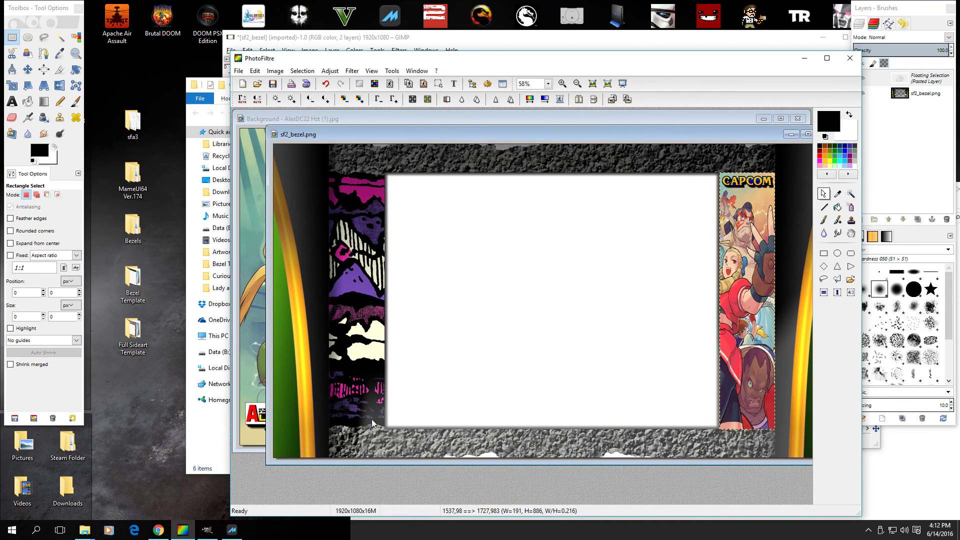
right_click(357, 328)
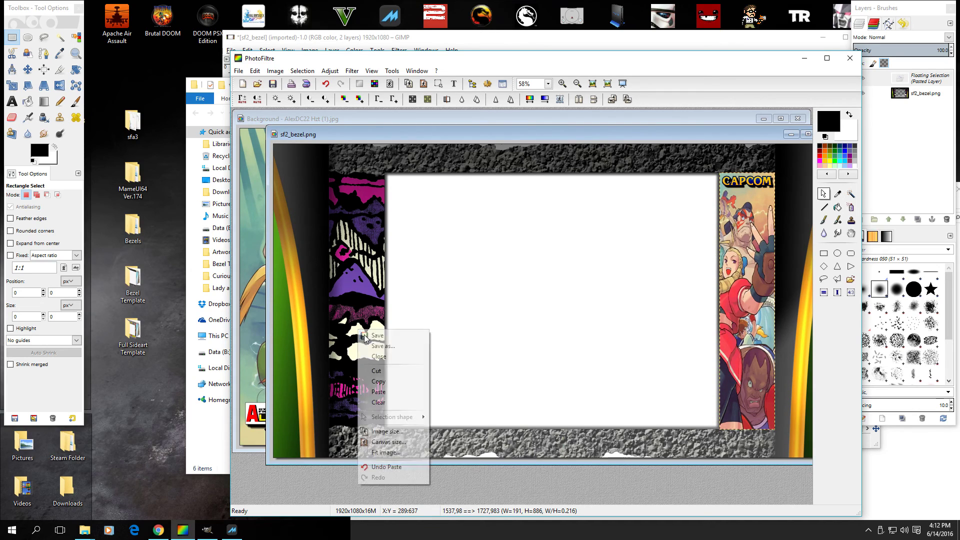
click(379, 392)
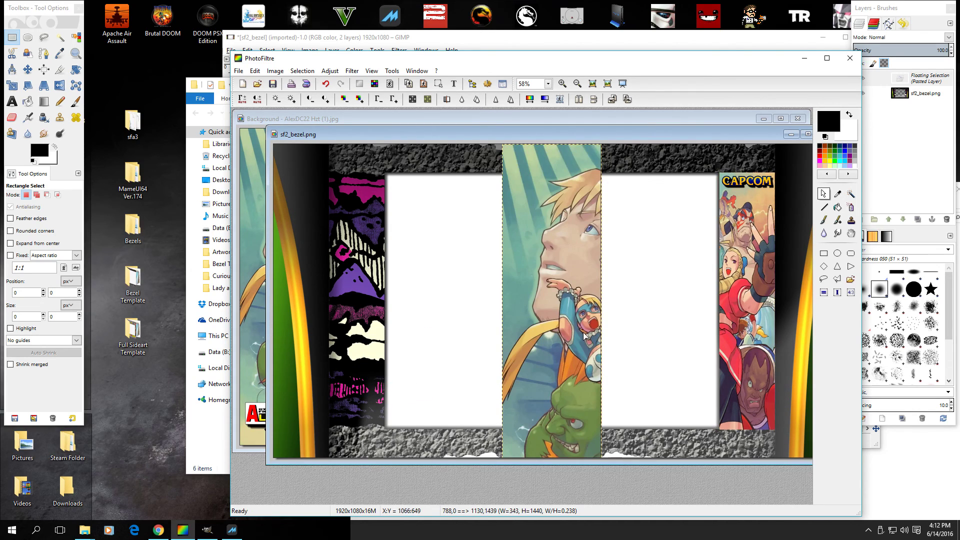
right_click(585, 336)
click(621, 374)
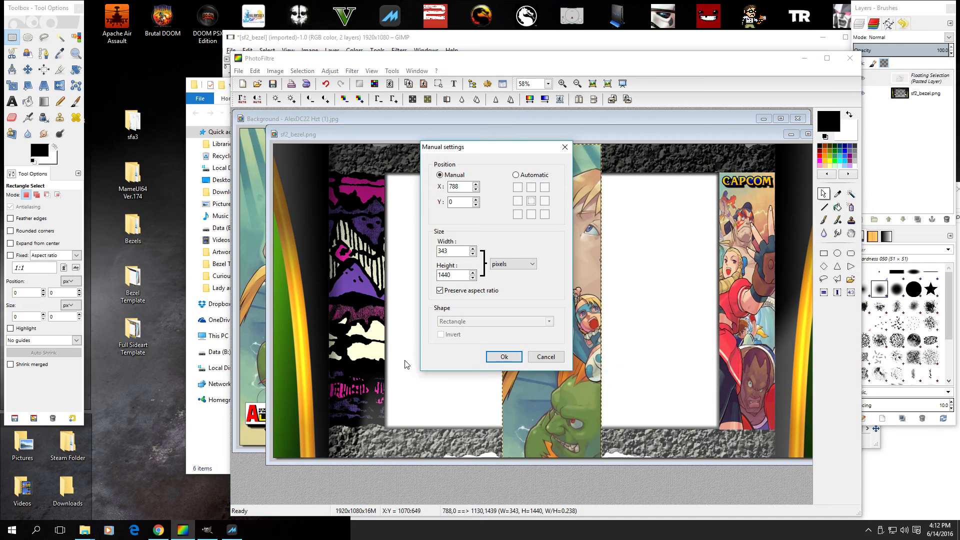
double_click(454, 276)
text(8)
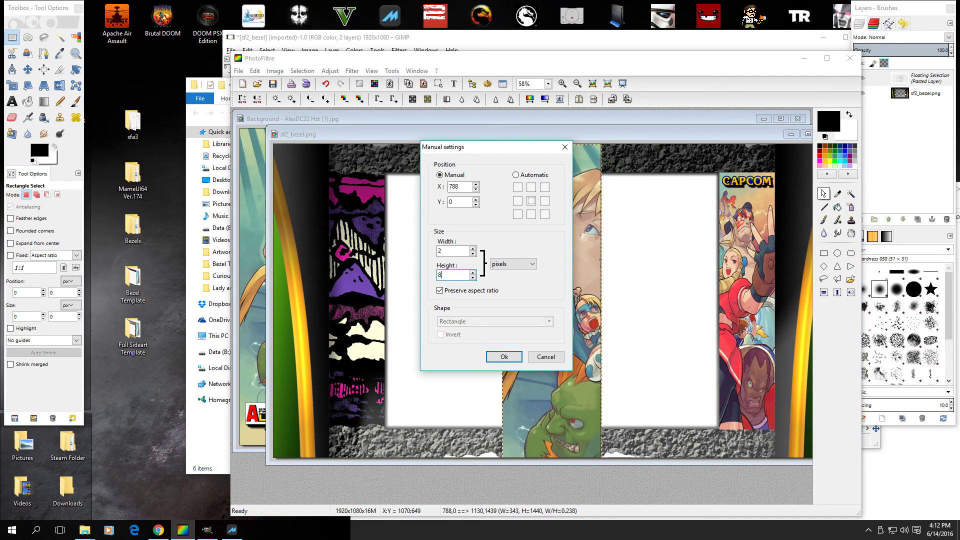
text(86)
key(Return)
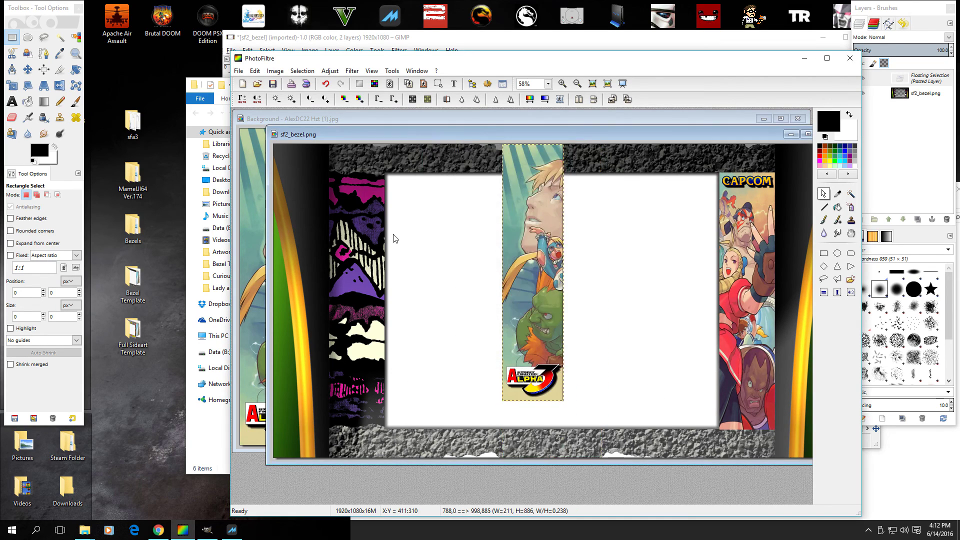
Narrow the pasted strip to 189 pixels at 886 pixels high and position it over the left side panel
right_click(393, 236)
click(390, 359)
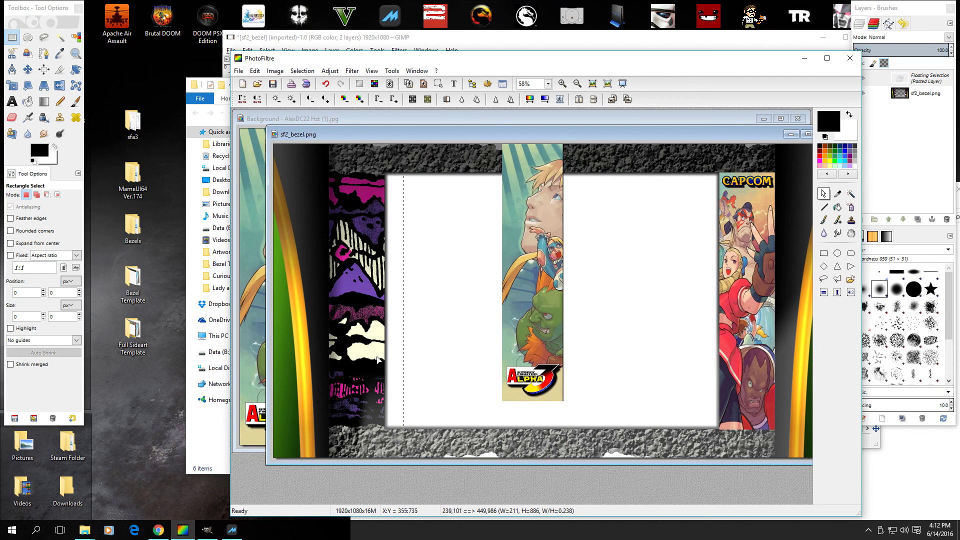
drag(364, 359, 330, 368)
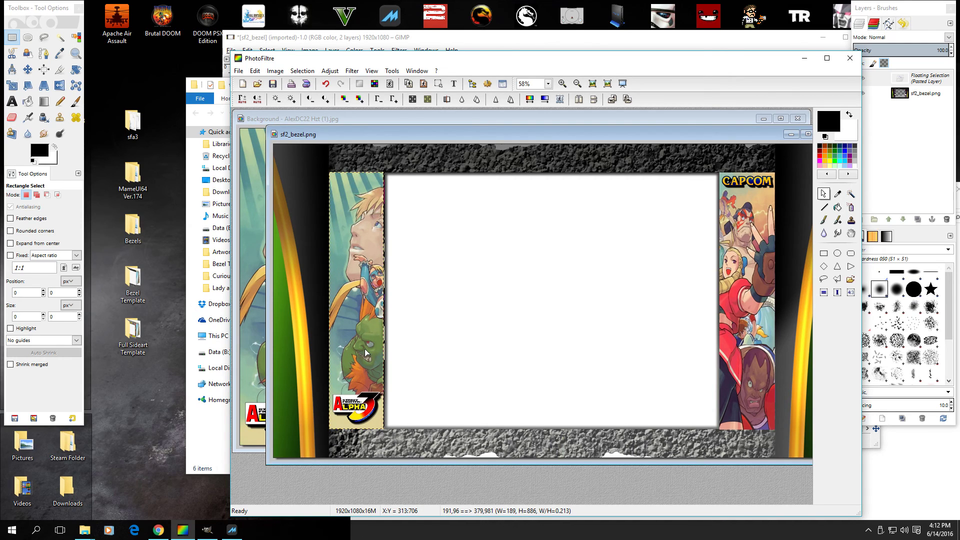
drag(364, 349, 366, 349)
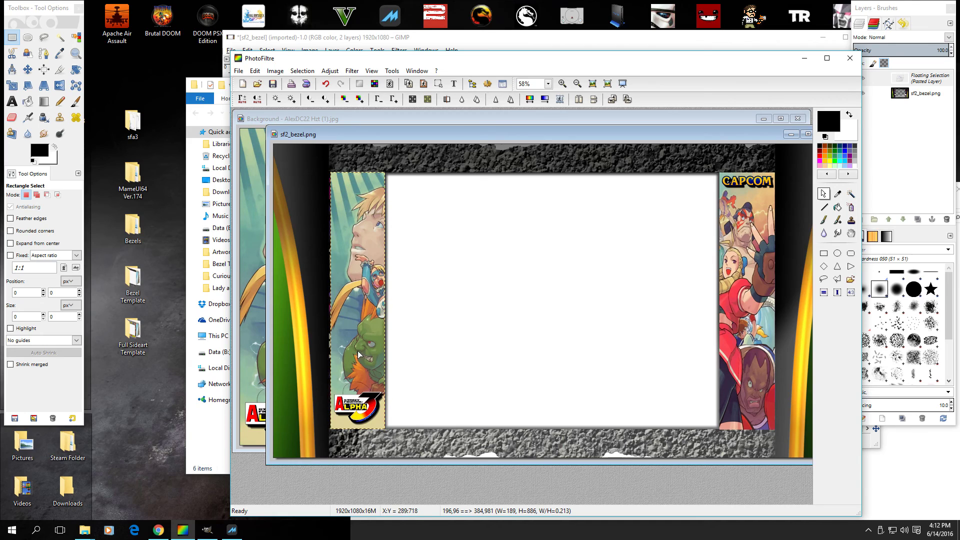
Copy the resized strip, switch to GIMP and paste it into sf2_bezel over the left side panel
right_click(359, 353)
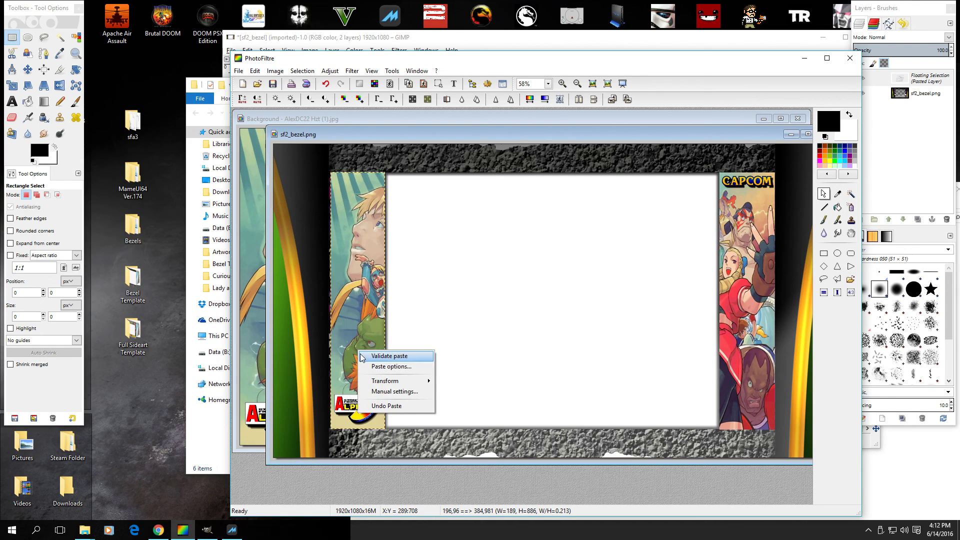
click(255, 70)
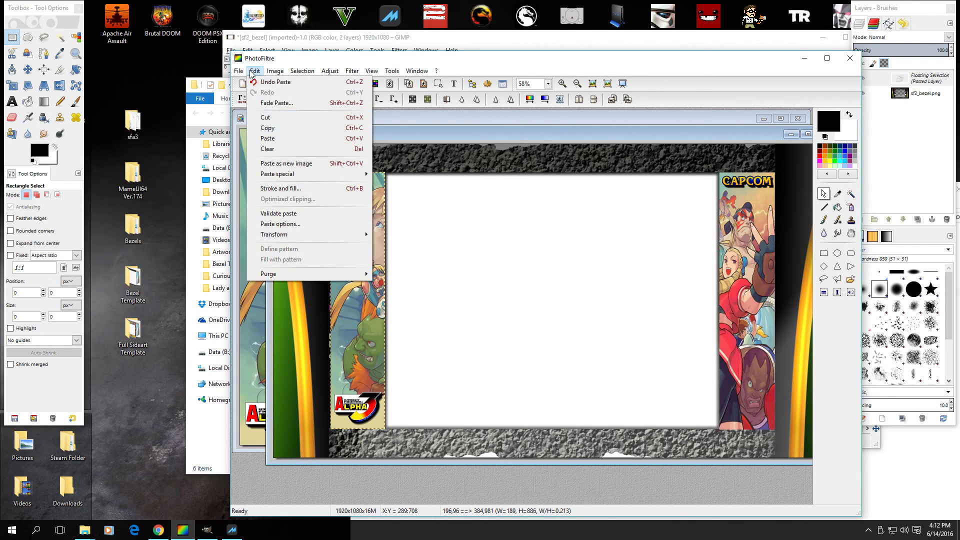
click(266, 129)
click(757, 39)
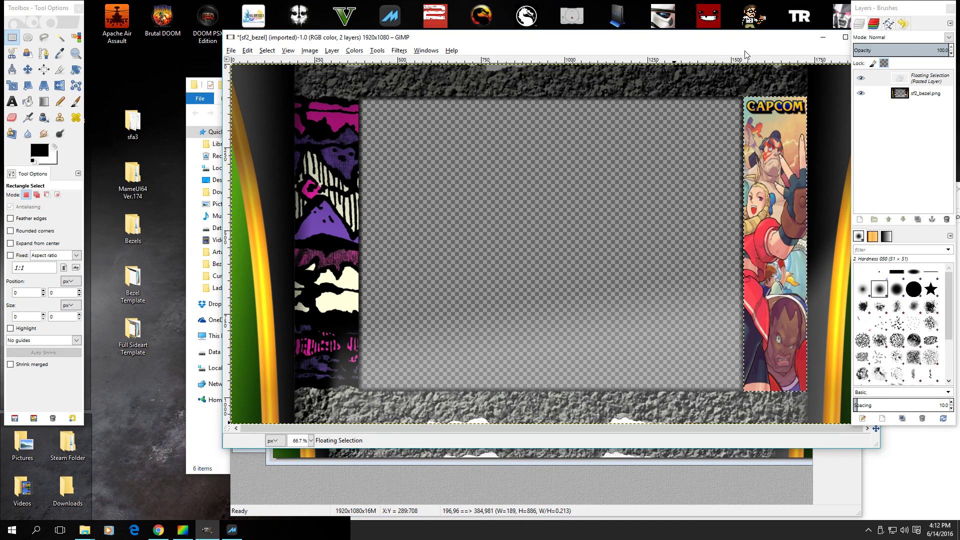
right_click(489, 247)
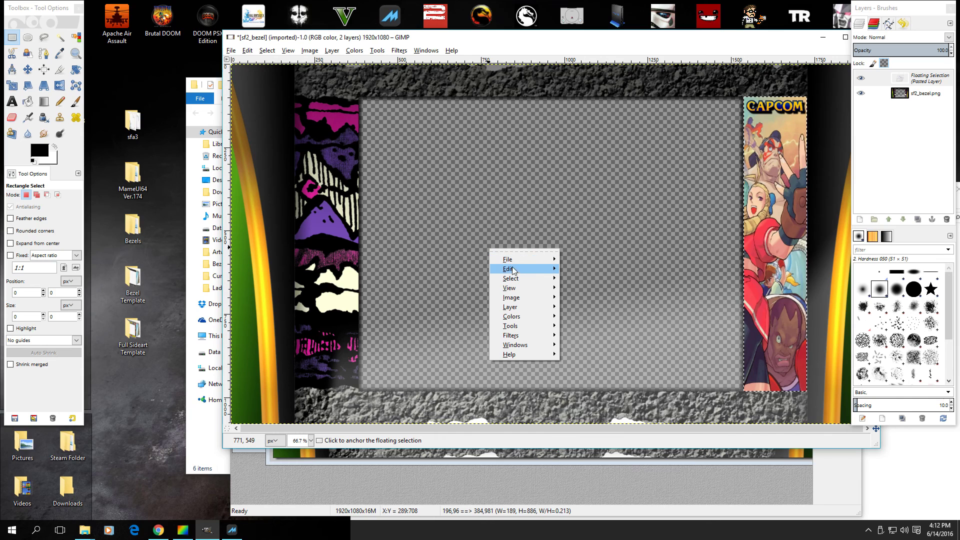
mouse_move(550, 274)
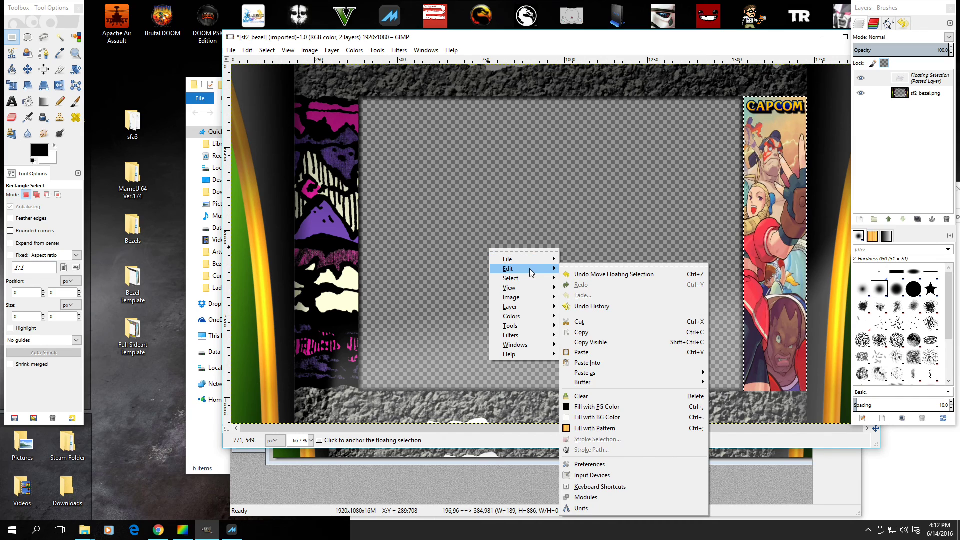
click(582, 353)
drag(751, 318, 310, 326)
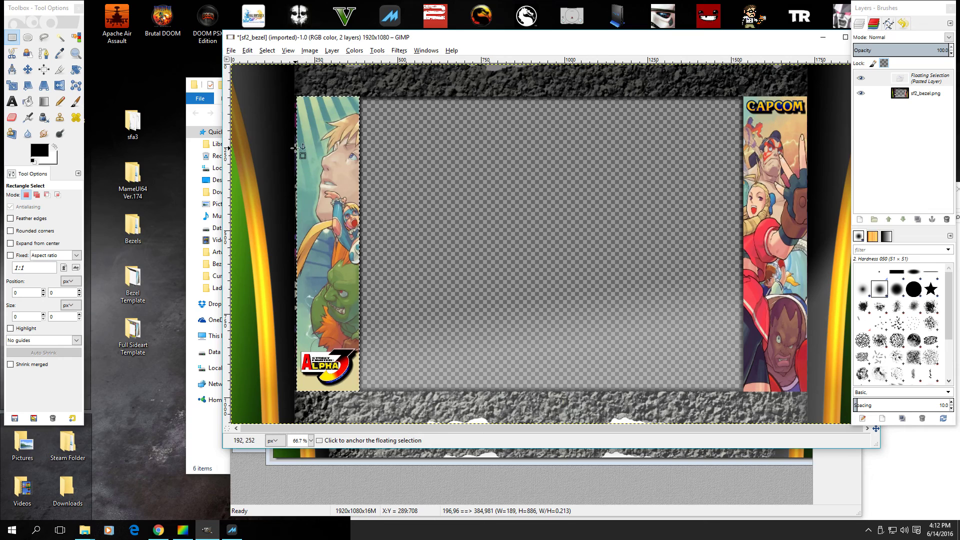
Export the bezel as sf2_bezel.png to the Bezel Template folder, replacing the existing file and keeping the PNG options
click(247, 51)
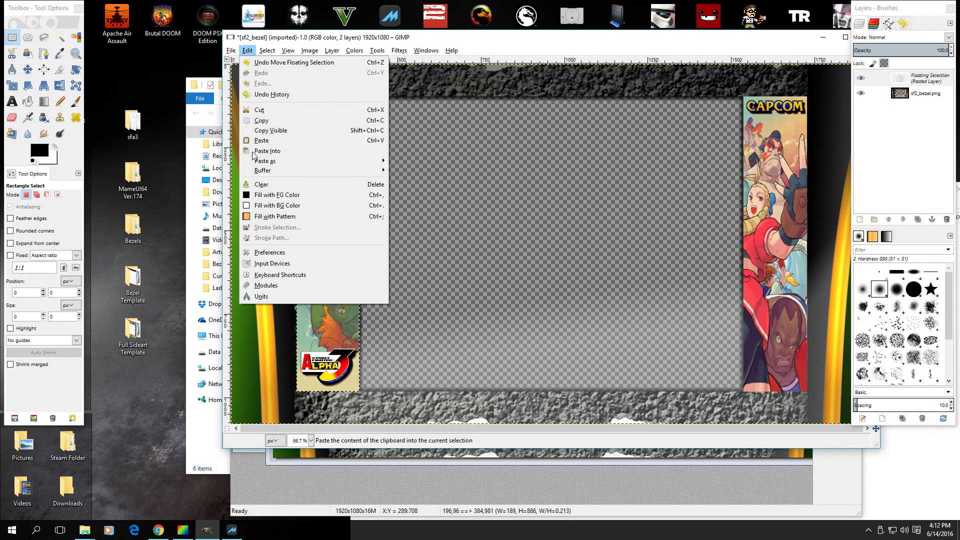
mouse_move(231, 51)
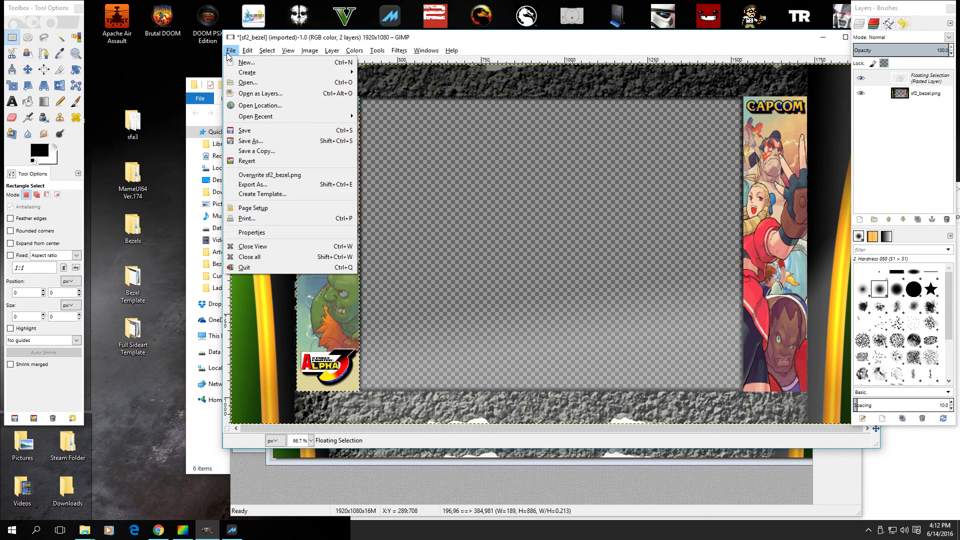
click(251, 184)
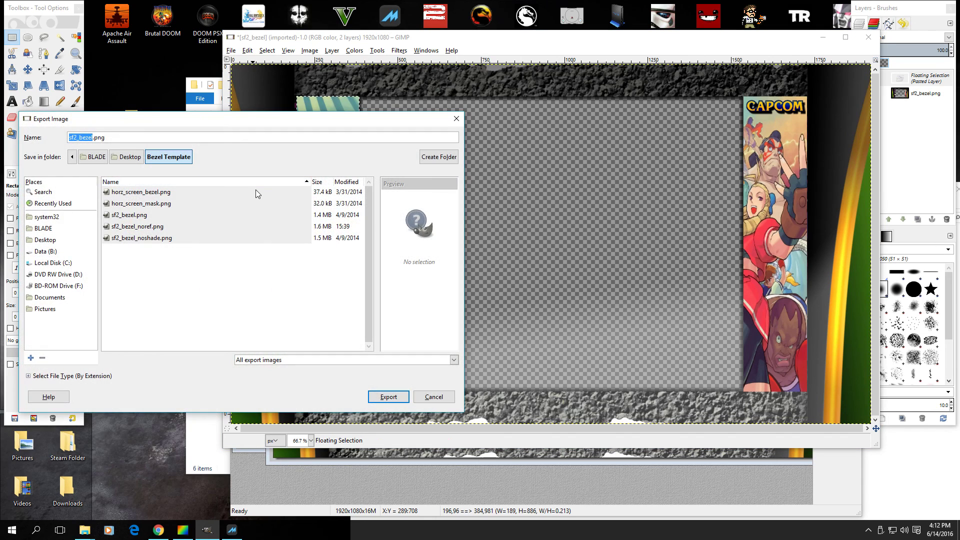
click(373, 397)
click(260, 313)
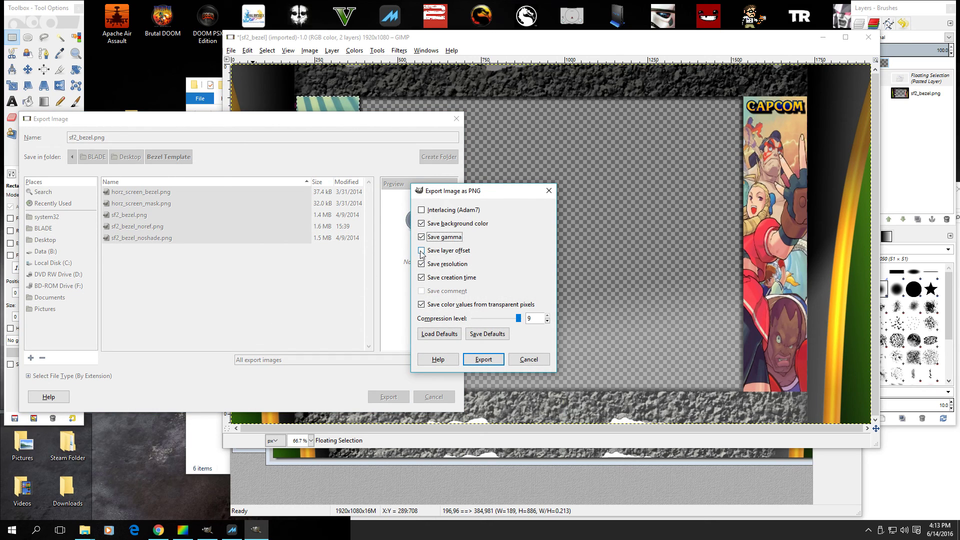
click(486, 361)
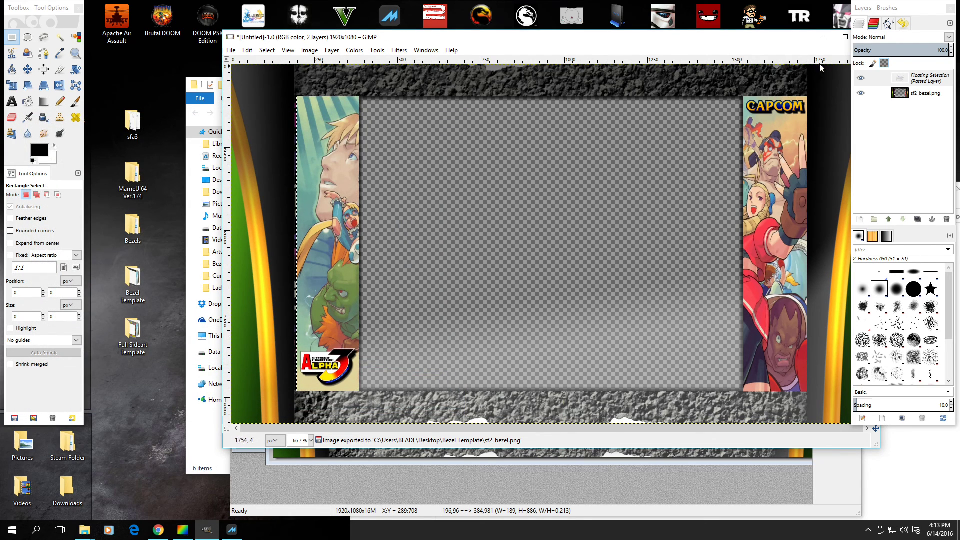
Close the GIMP image without saving its changes, and close PhotoFiltre and GIMP without saving sf2_bezel.png again
drag(801, 37, 677, 58)
click(745, 57)
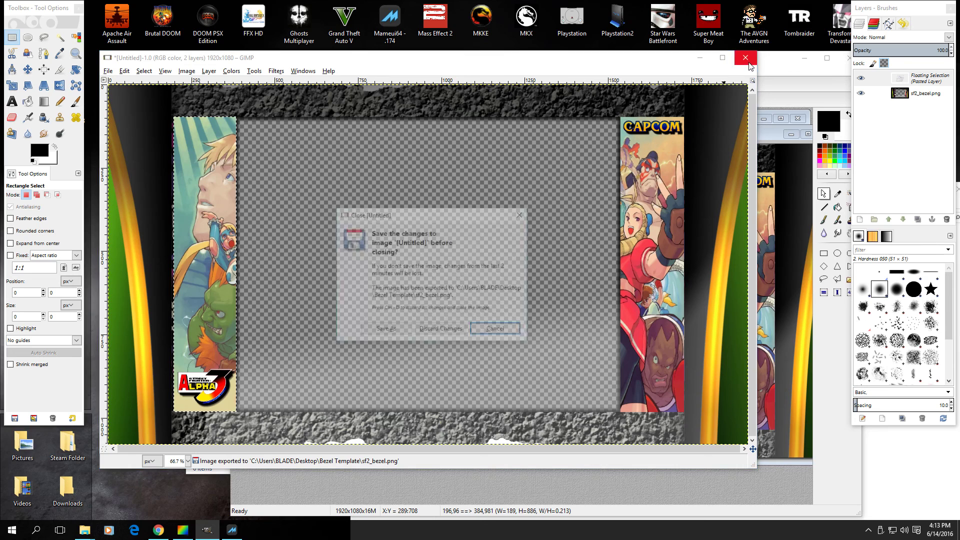
click(442, 331)
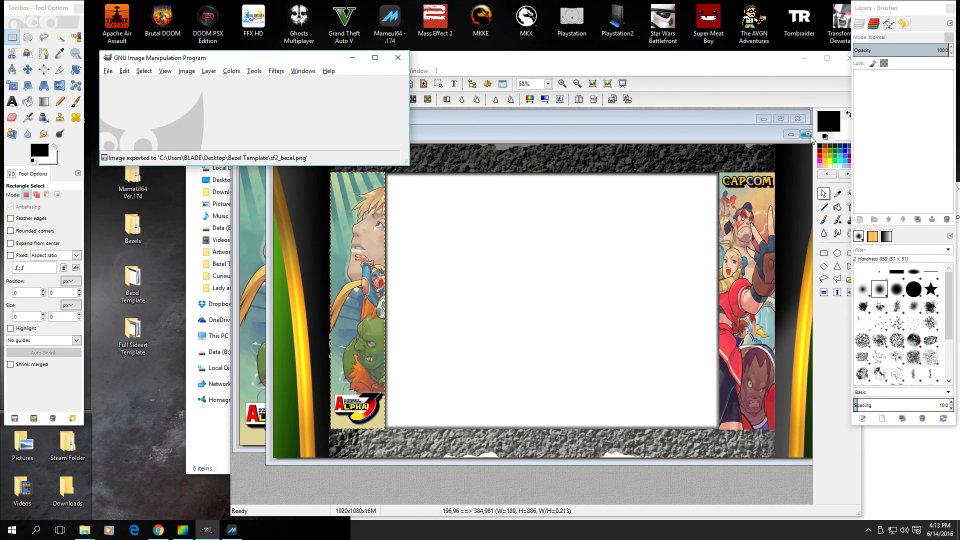
drag(445, 64, 418, 69)
key(ctrl+w)
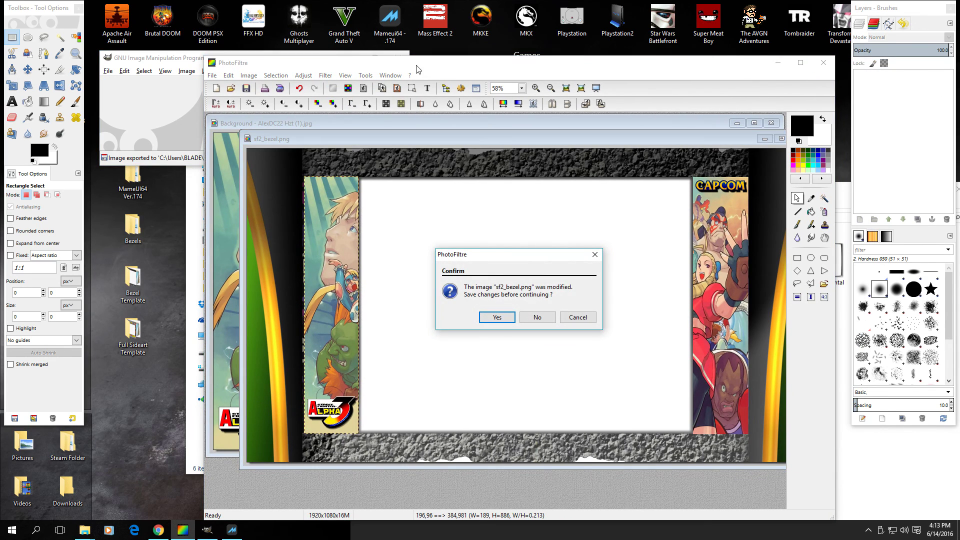
click(537, 317)
click(398, 58)
Preview the exported sf2_bezel image at full size and close the viewer
double_click(482, 170)
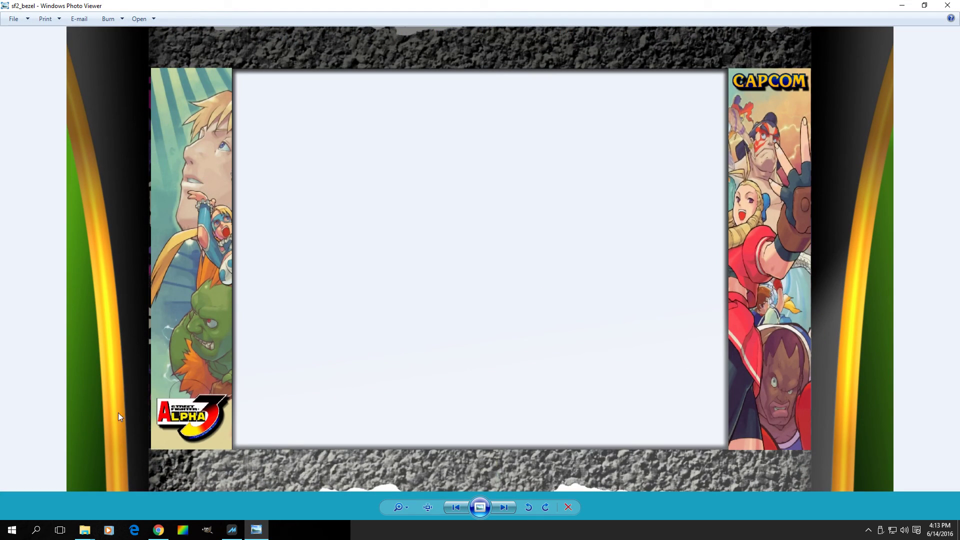
click(952, 9)
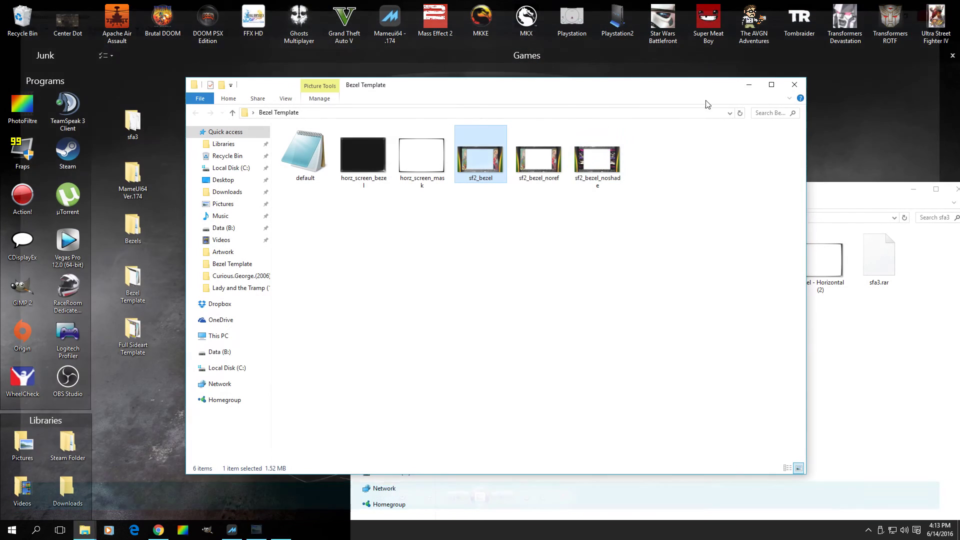
Change the layout name in the default file's first comment line to the Street Fighter Alpha 3 set name and save the file
double_click(305, 155)
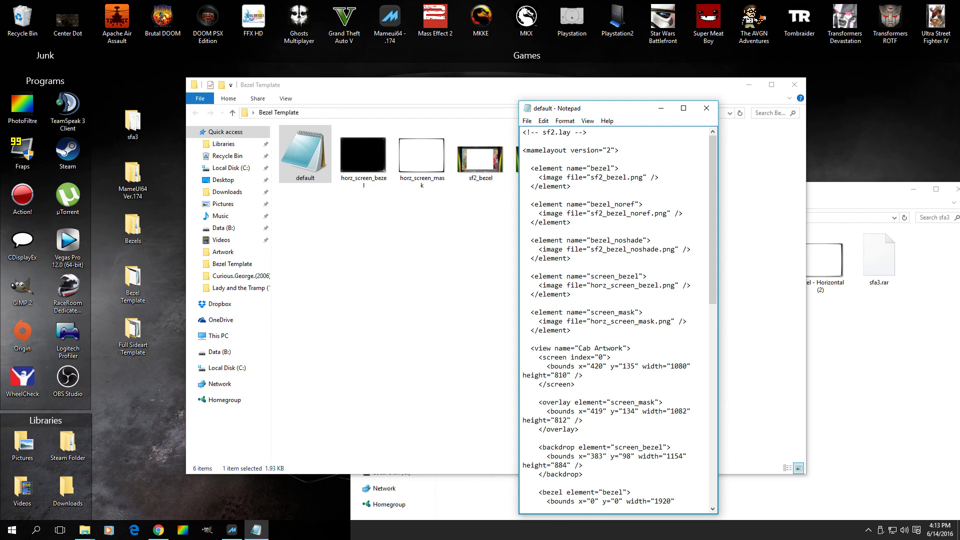
click(158, 530)
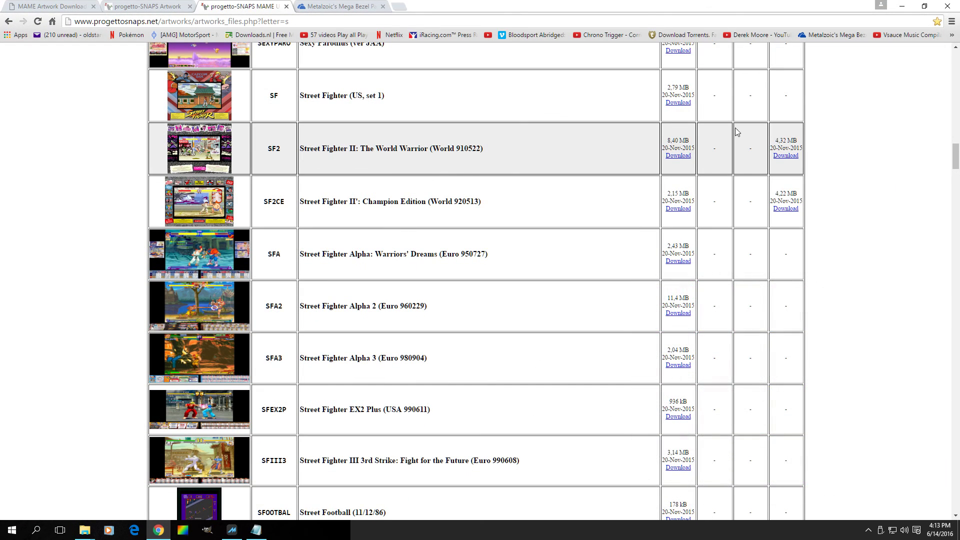
click(910, 5)
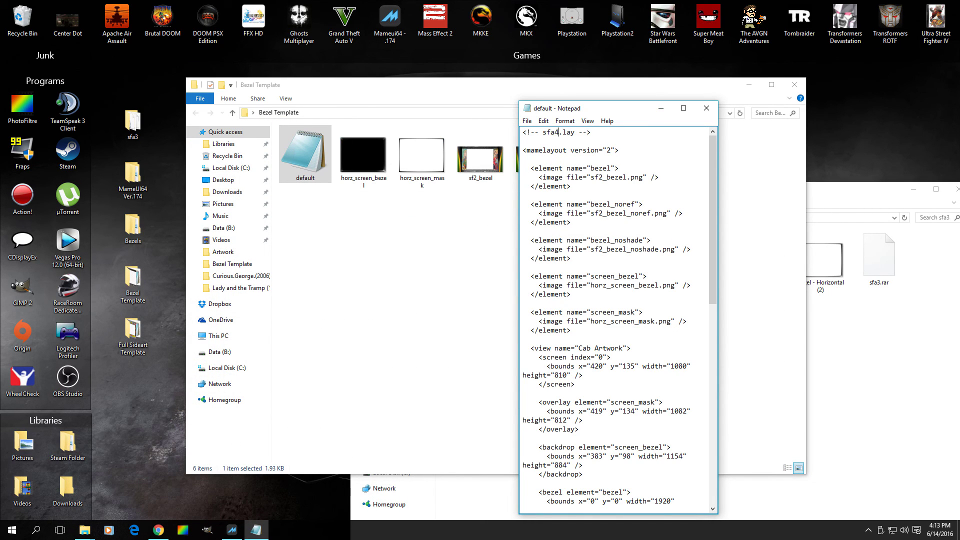
click(527, 121)
click(541, 155)
click(706, 108)
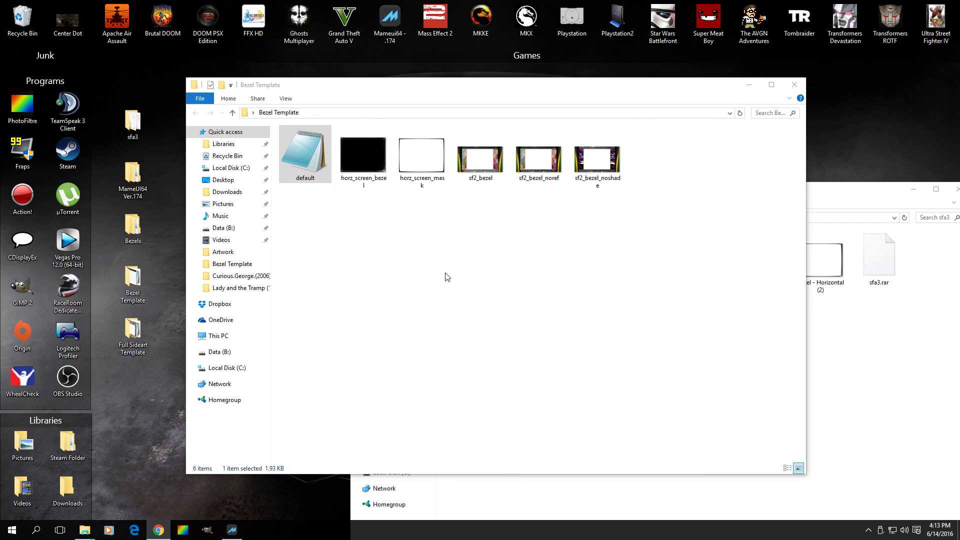
Compress all six files in the Bezel Template folder into a zip archive and rename the archive sfa3
drag(320, 212, 614, 151)
right_click(614, 152)
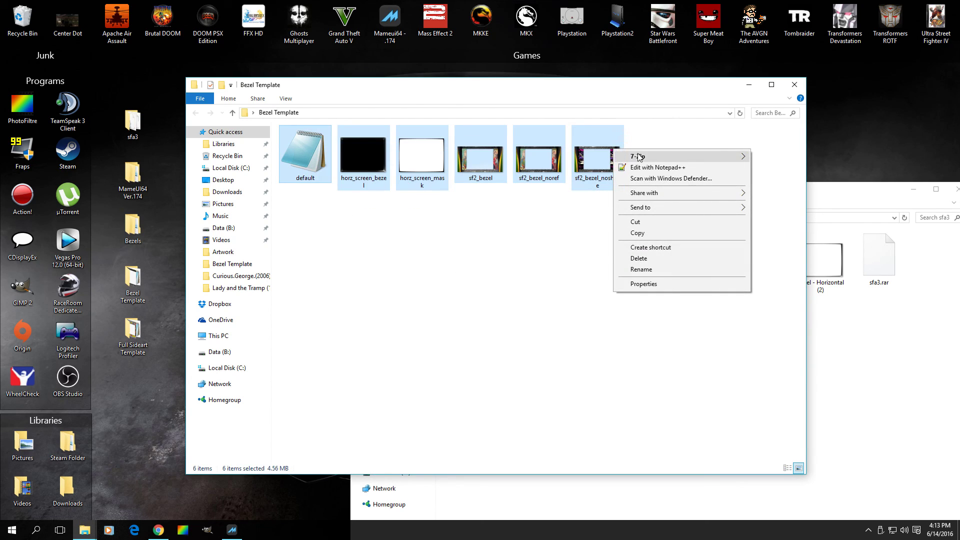
mouse_move(645, 156)
click(777, 245)
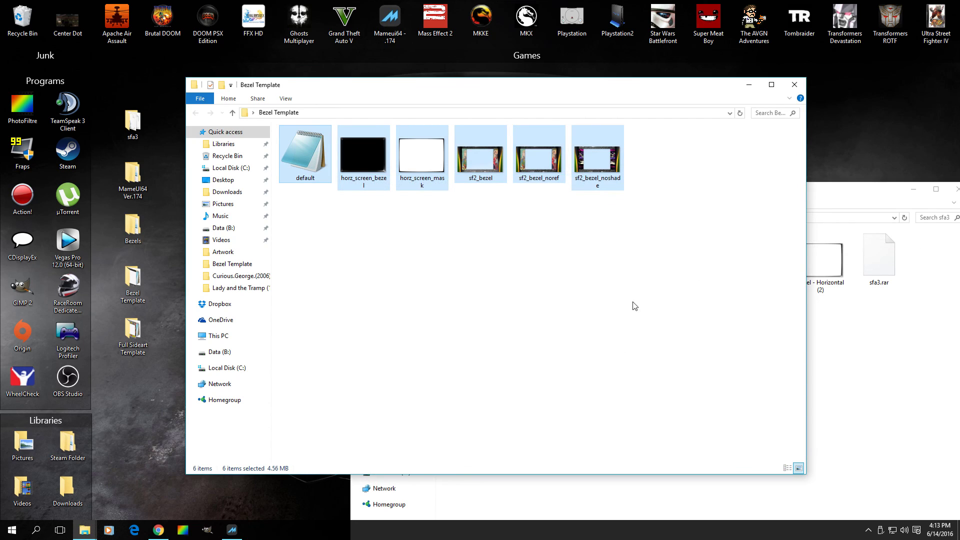
right_click(311, 165)
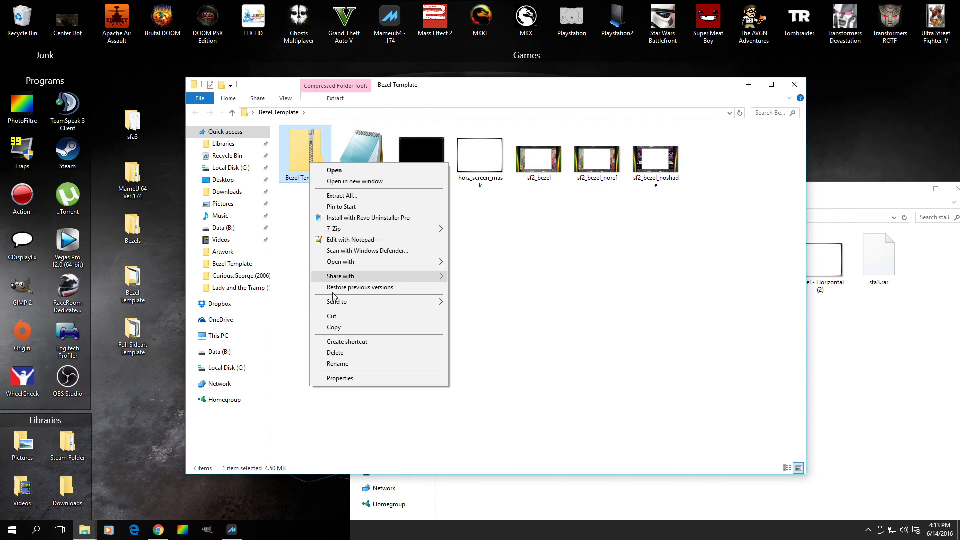
click(330, 364)
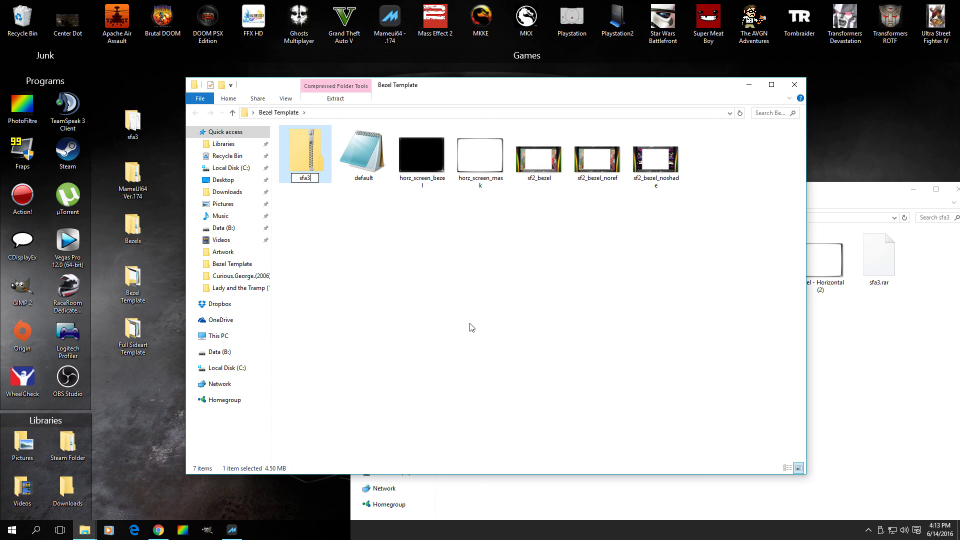
click(472, 327)
Move the Bezel Template window aside and close the sfa3 folder window
drag(639, 85, 438, 129)
click(750, 207)
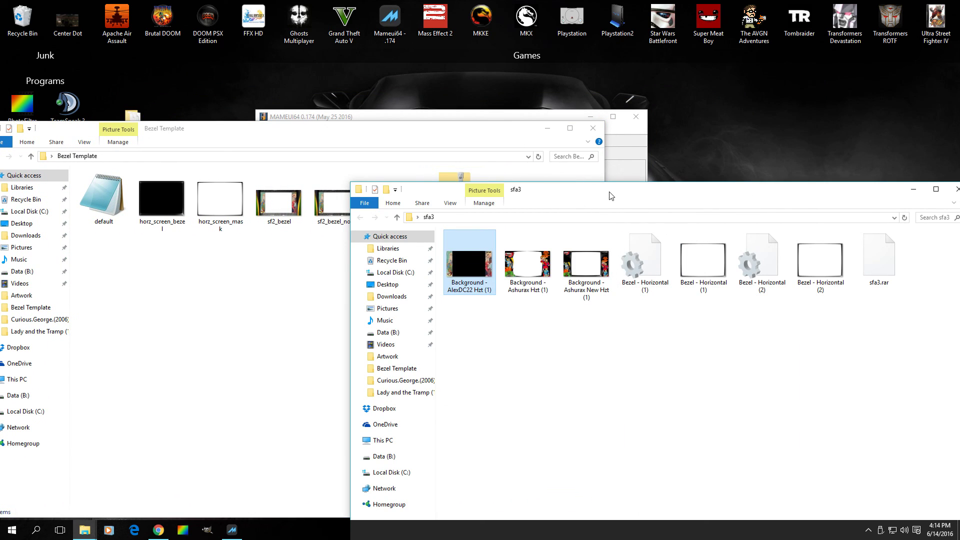
drag(612, 195, 491, 181)
click(831, 174)
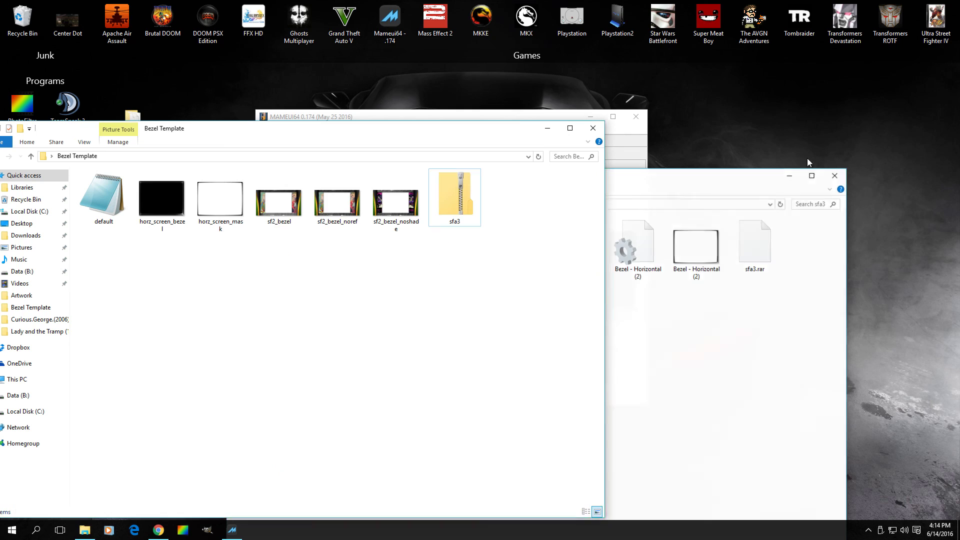
Move the Bezel Template window clear of the desktop folders and open the Artwork folder inside MameUI64 Ver.174's Mameui64 folder
drag(489, 108, 742, 117)
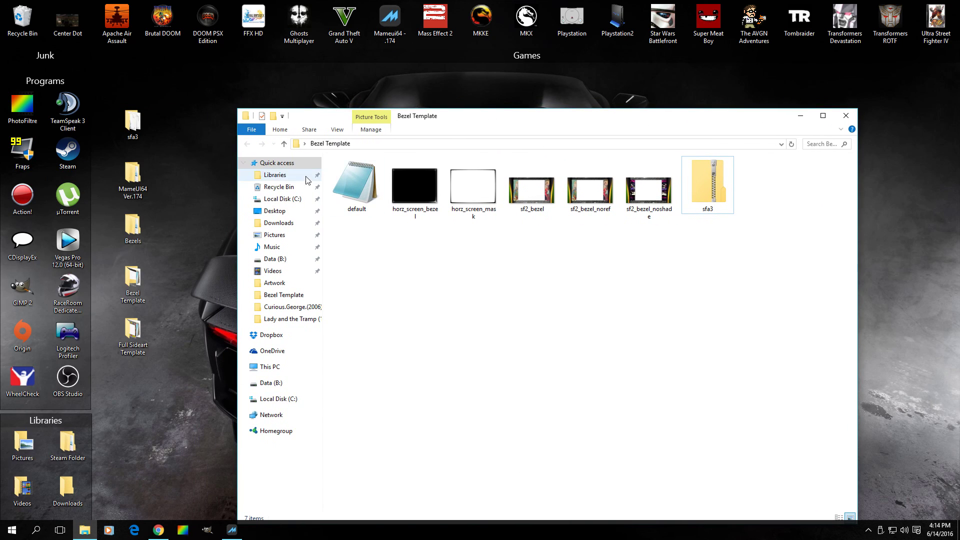
double_click(133, 178)
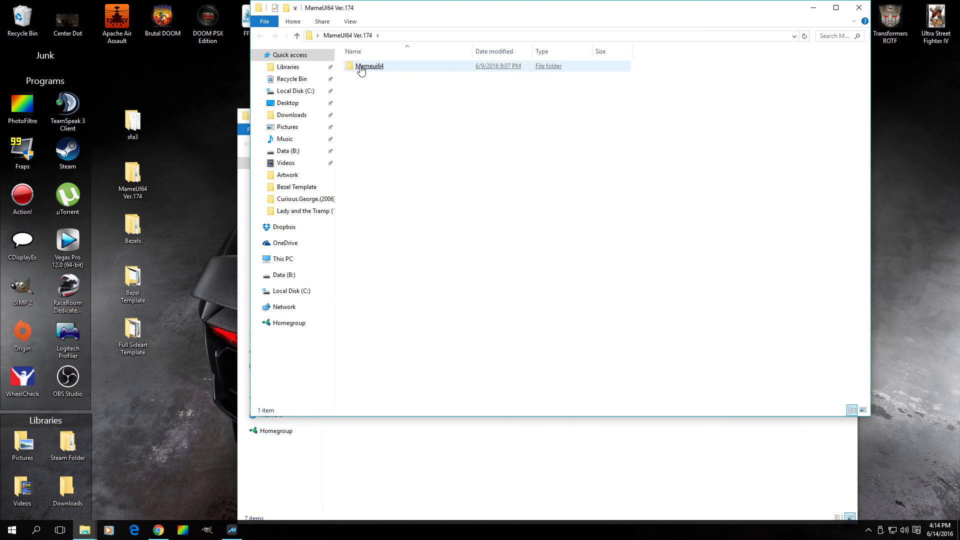
double_click(370, 66)
double_click(363, 67)
Copy the sfa3 zip from the Bezel Template folder into the Artwork folder, replacing the existing file
click(382, 466)
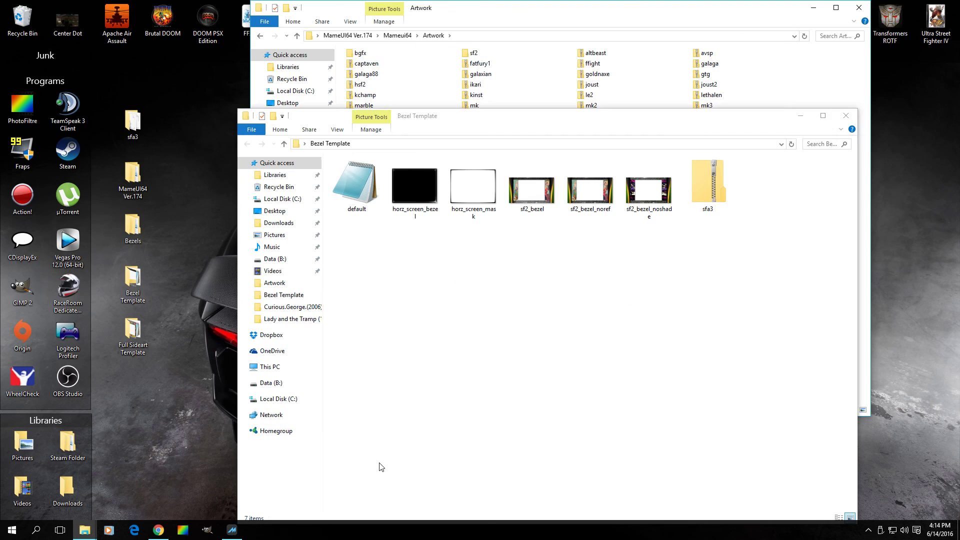
drag(708, 197, 828, 81)
click(850, 101)
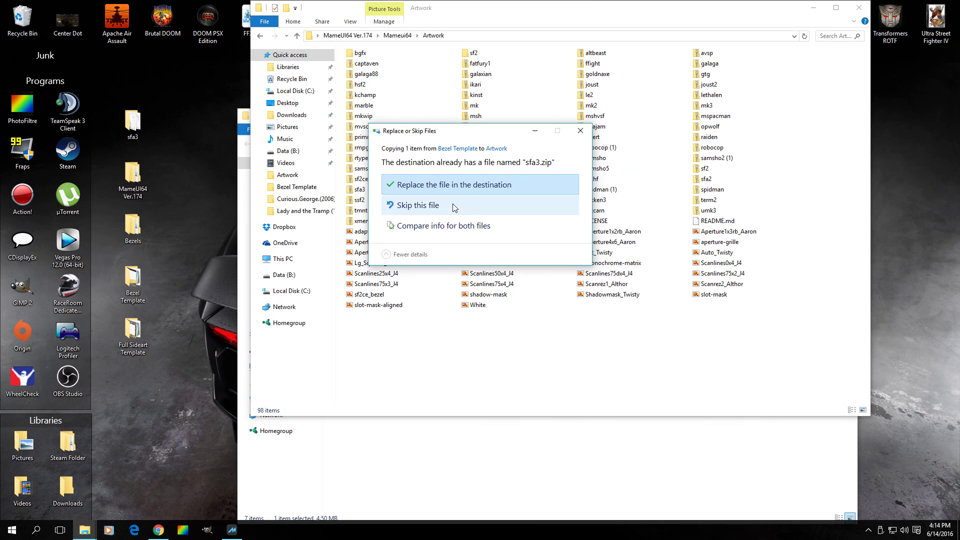
click(472, 180)
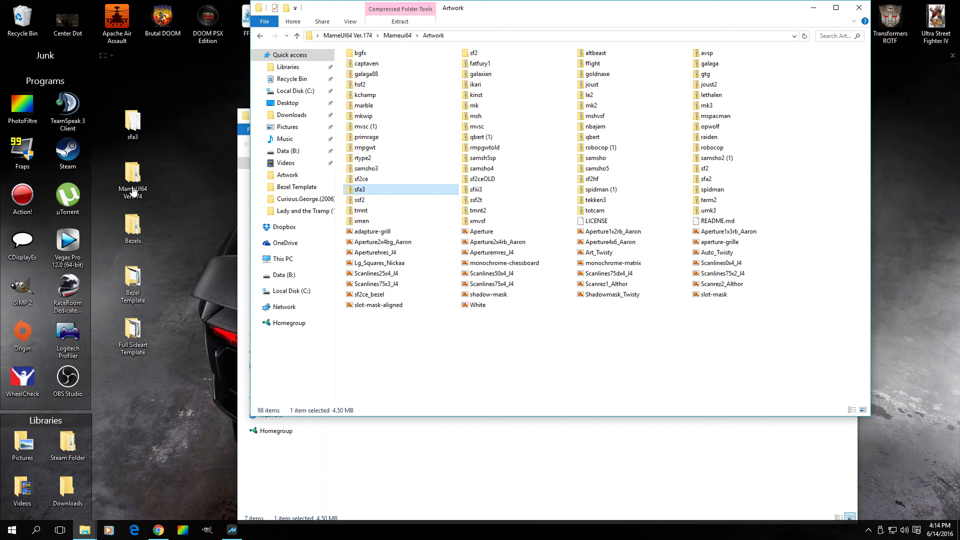
Switch to MAMEUI64 and launch Street Fighter Alpha 3 (Euro 980904) from the machine list
click(581, 466)
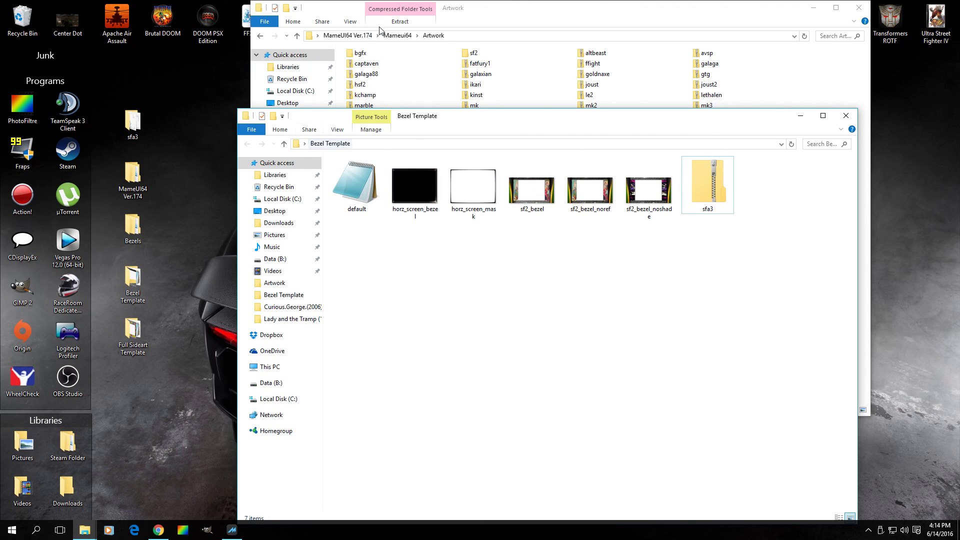
click(233, 531)
click(371, 321)
click(371, 312)
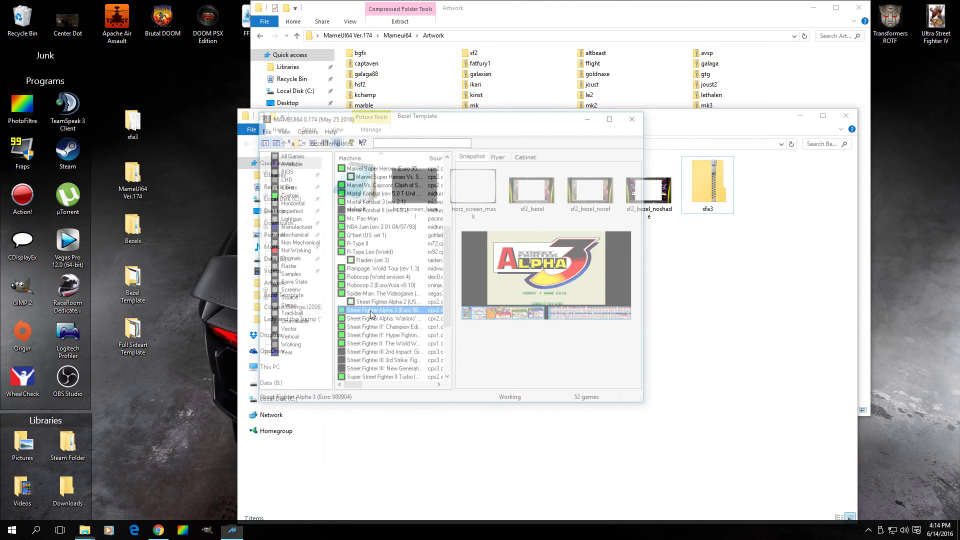
double_click(371, 311)
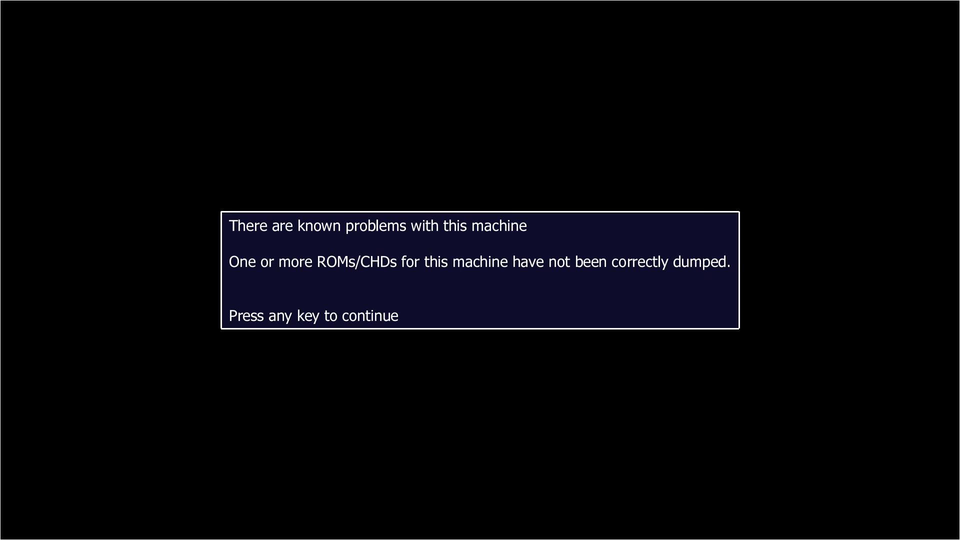
Dismiss the startup notice of Street Fighter Alpha 3 and lower the master volume
key(Tab)
key(Tab)
key(equal)
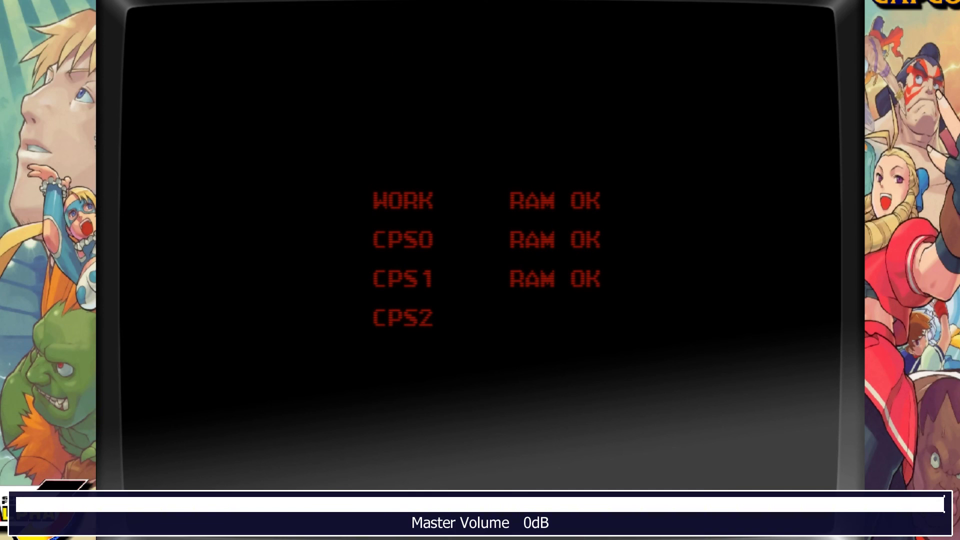
key(minus)
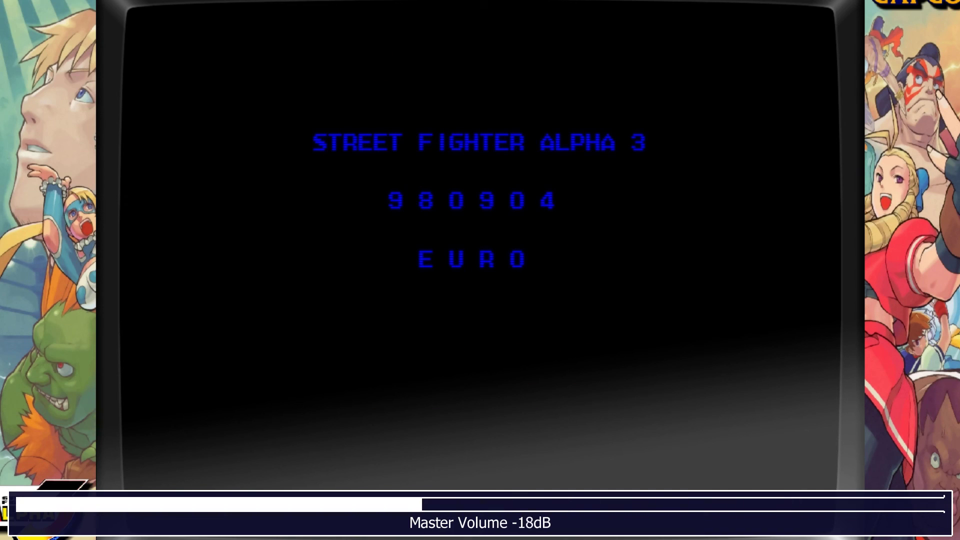
key(minus)
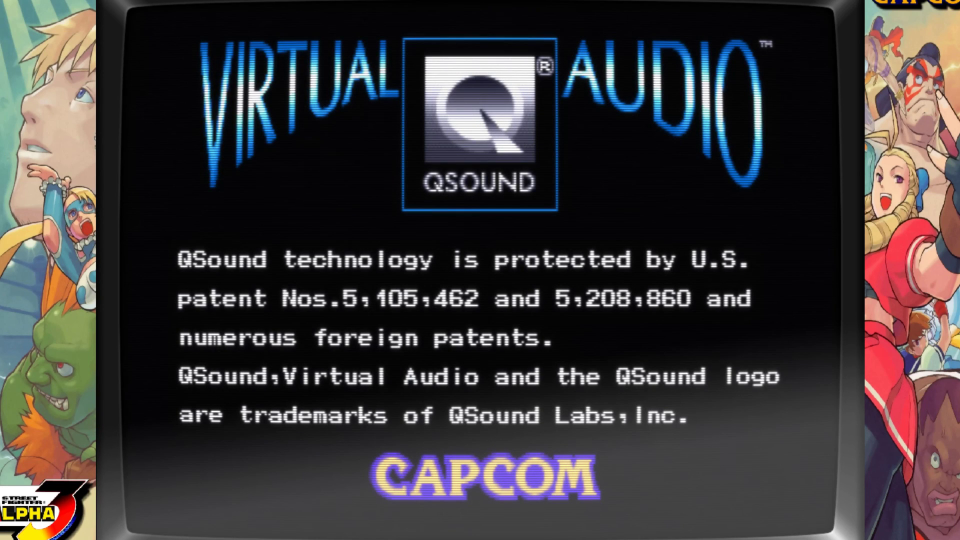
Open the running game's video options and preview the Cab Artwork, no reflection and no shading views
key(Tab)
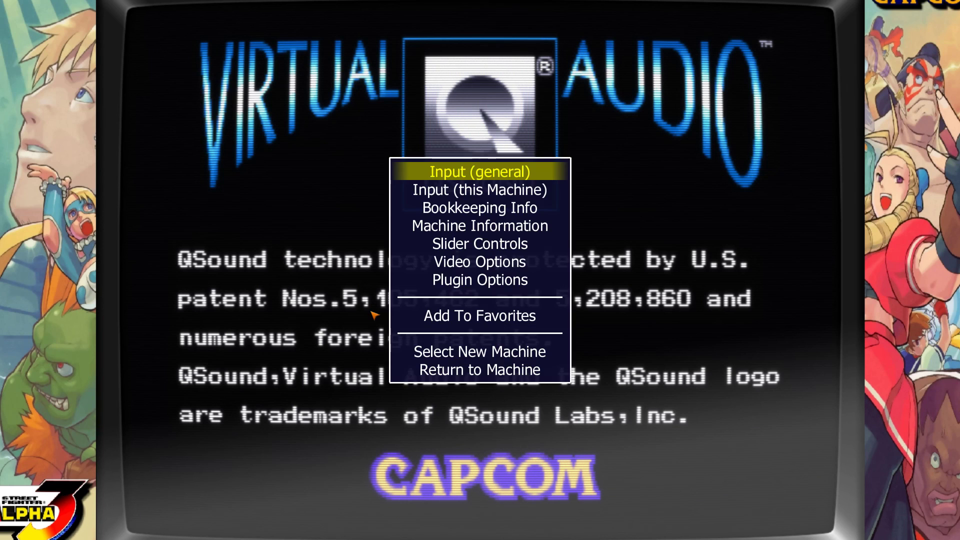
key(Down)
key(Down)
key(Down)
key(Down)
key(Down)
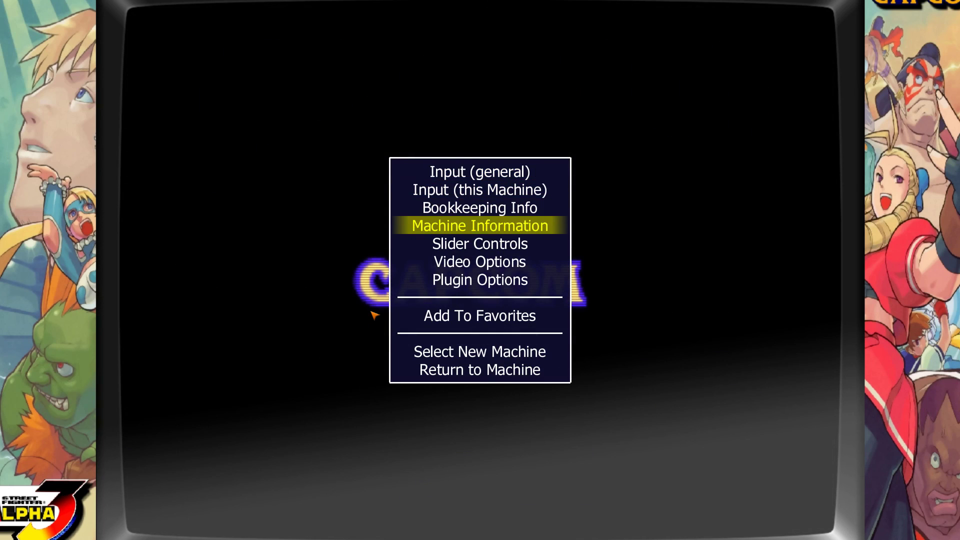
key(Return)
key(Down)
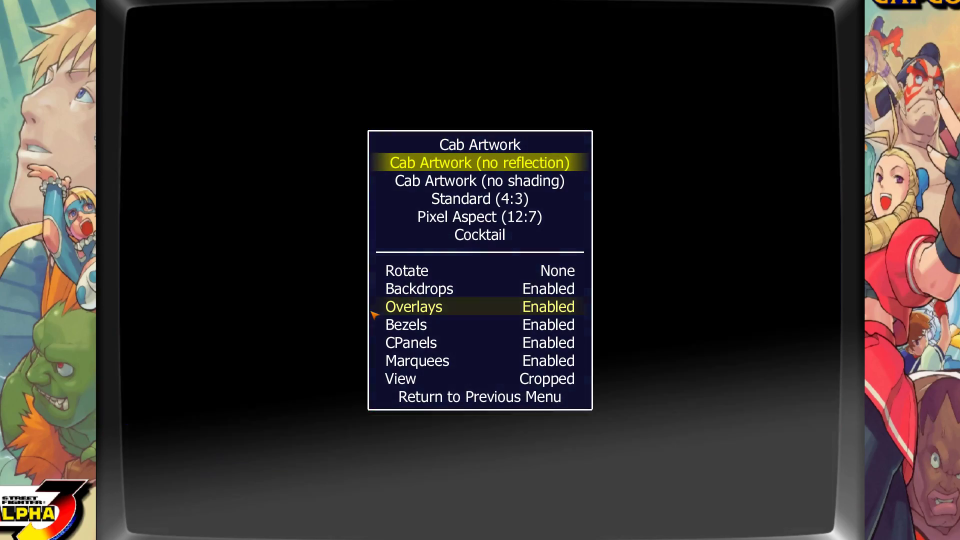
key(Up)
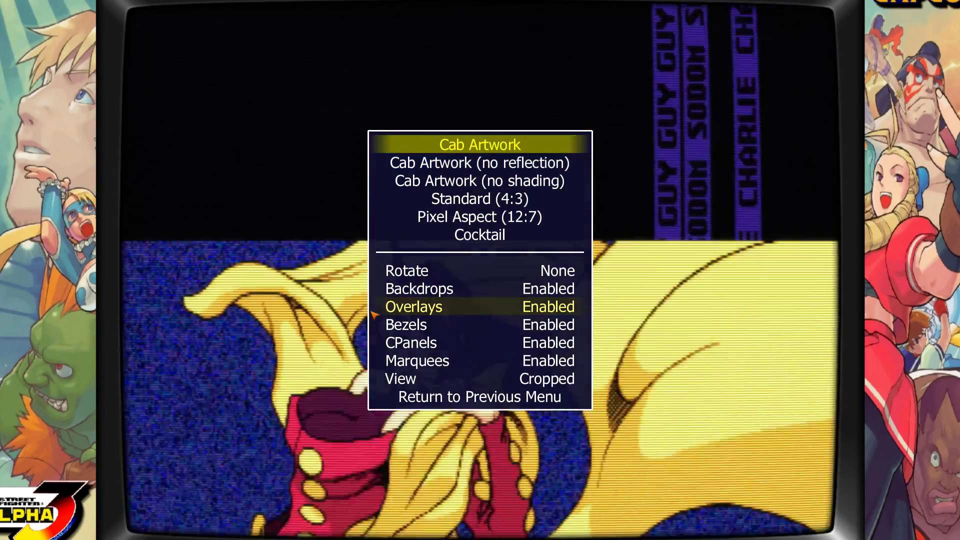
key(Down)
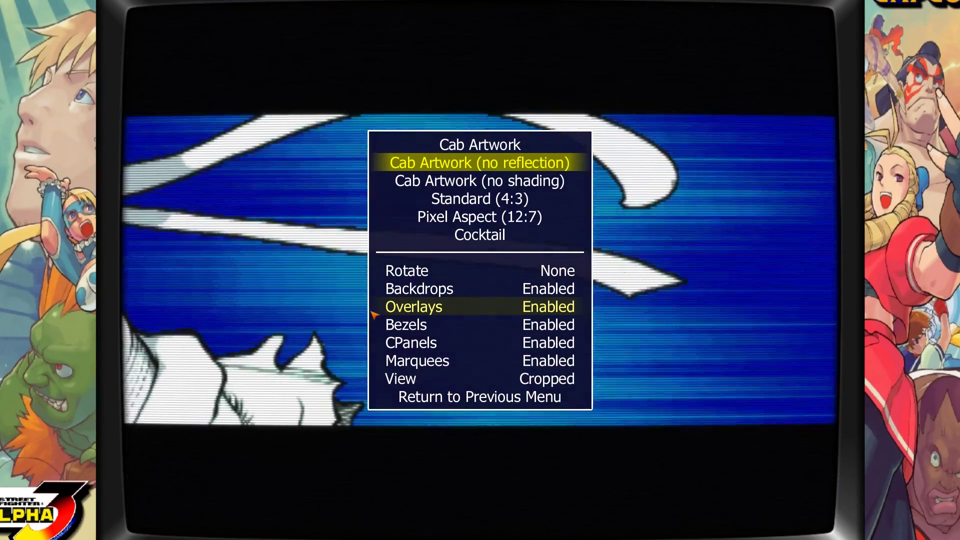
key(Down)
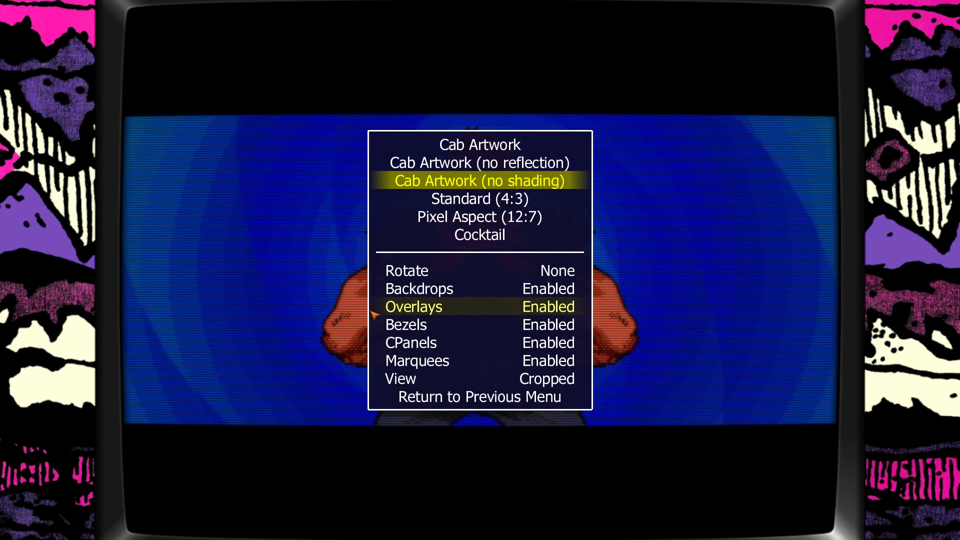
Cycle through the three Cab Artwork views again and settle on Cab Artwork (no reflection)
key(Up)
key(Up)
key(Down)
key(Up)
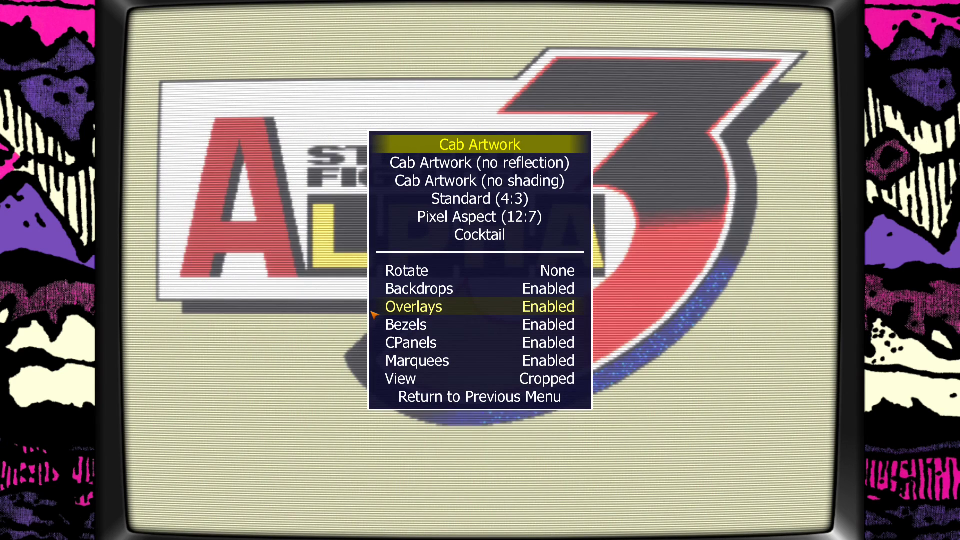
key(Down)
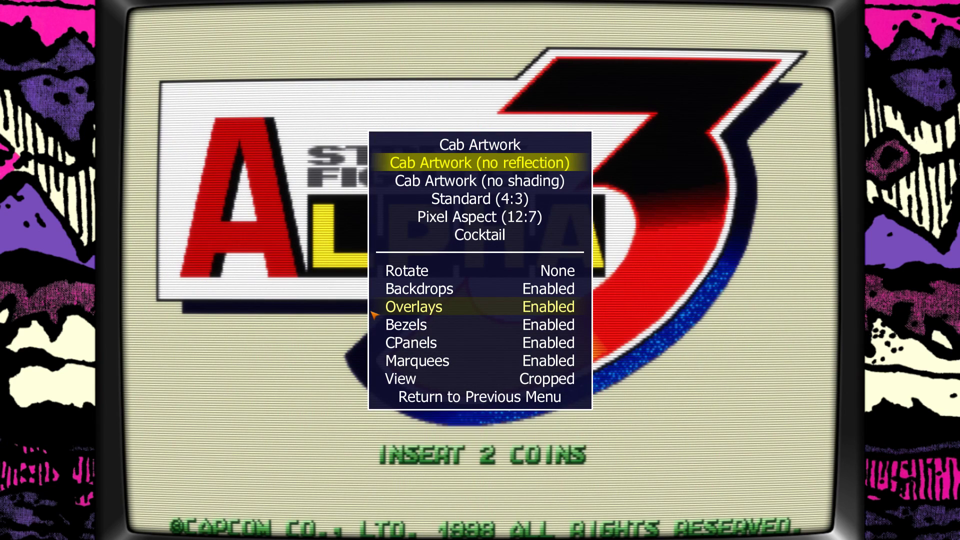
key(Down)
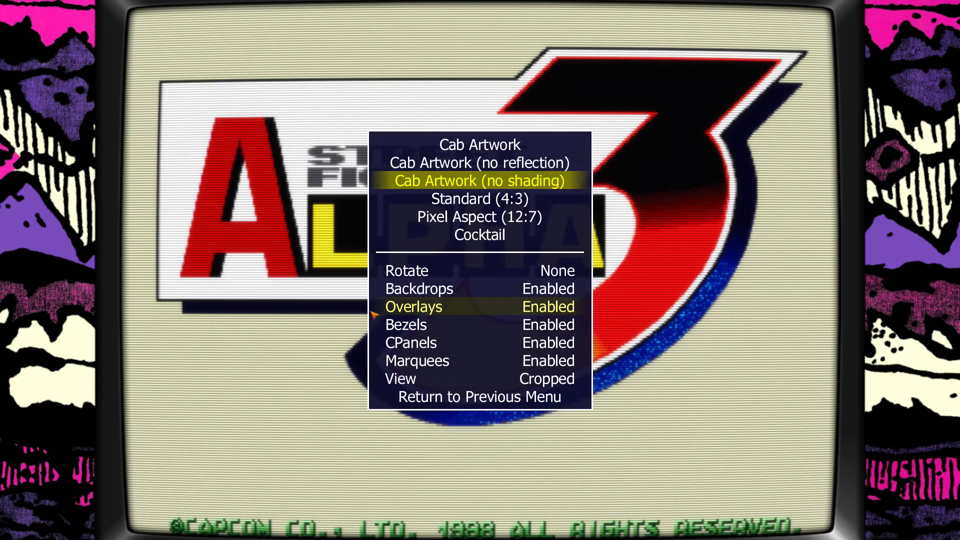
key(Up)
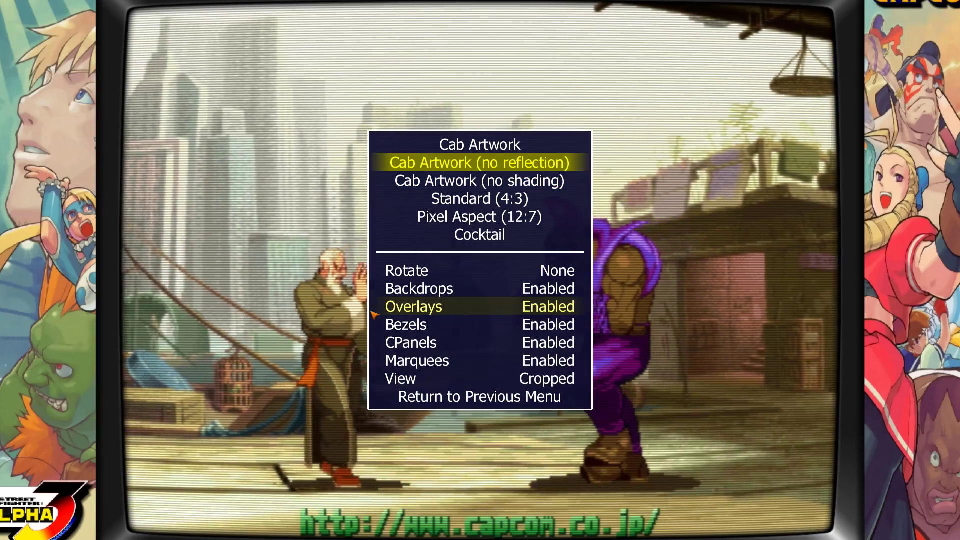
key(Up)
key(Down)
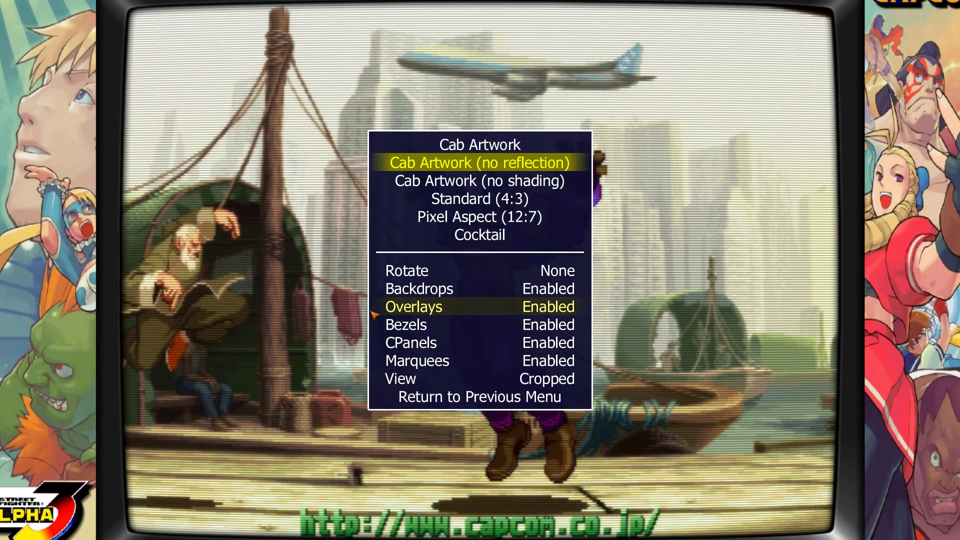
Leave the video options, return to the machine and quit Street Fighter Alpha 3
key(Up)
key(Up)
key(Return)
key(Up)
key(Up)
key(Up)
key(Up)
key(Up)
key(Up)
key(Return)
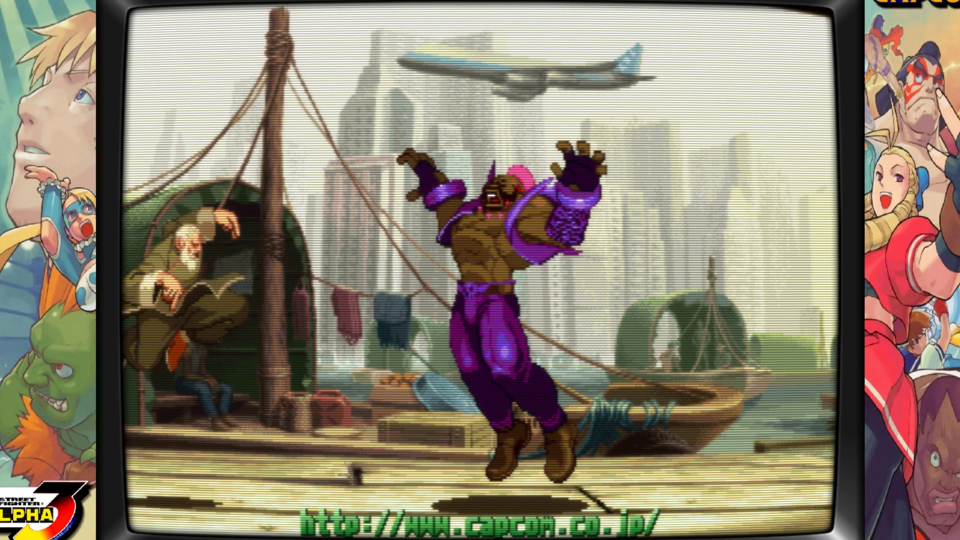
key(Escape)
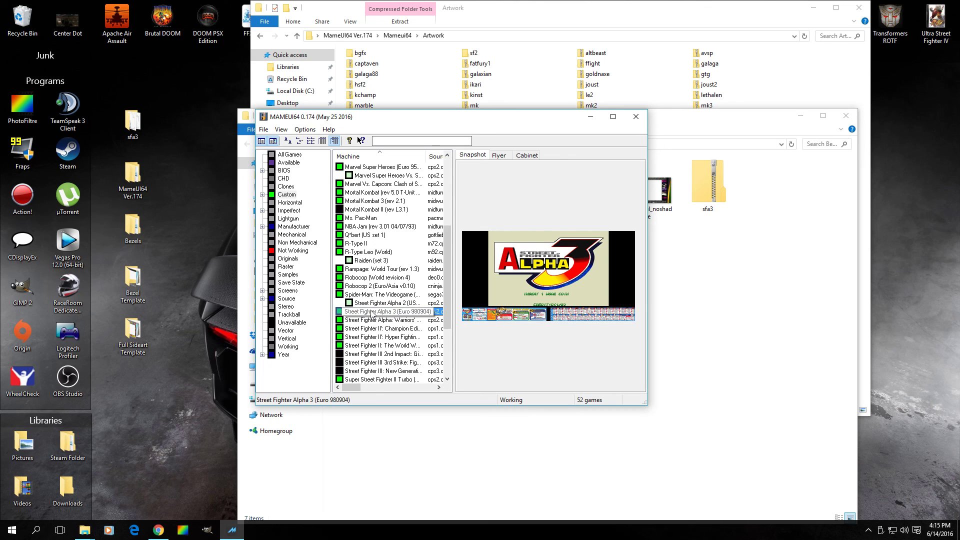
Launch Teenage Mutant Ninja Turtles from the MAMEUI64 machine list
key(alt+Tab)
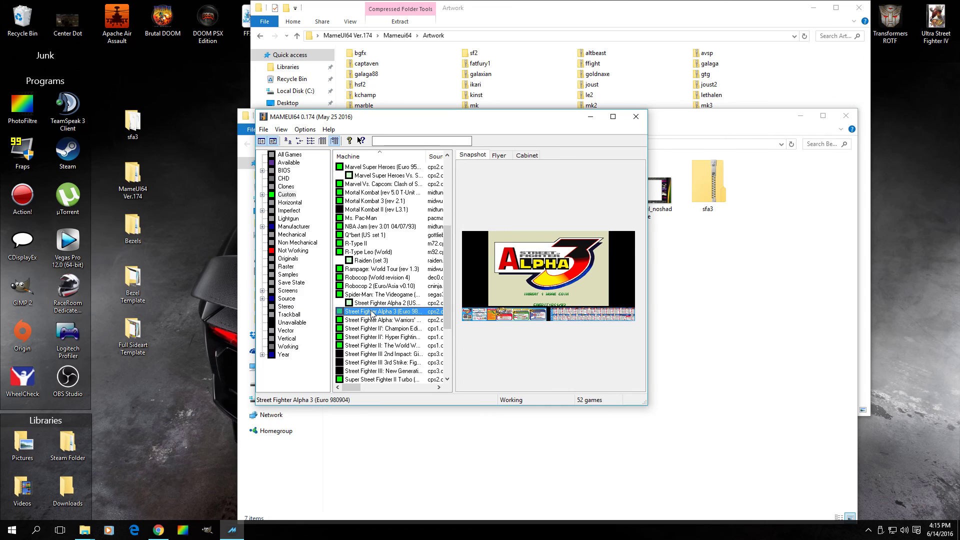
scroll(410, 298, down, 3)
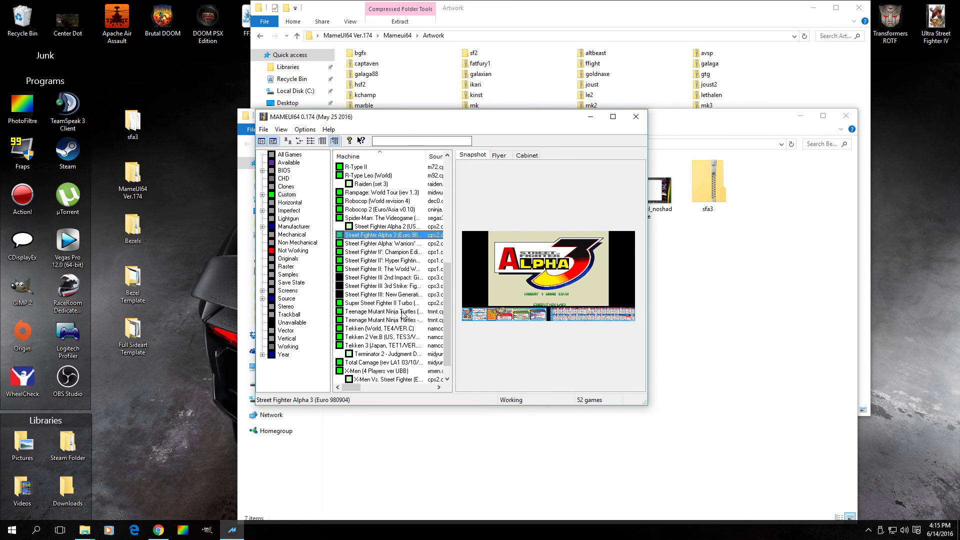
double_click(366, 314)
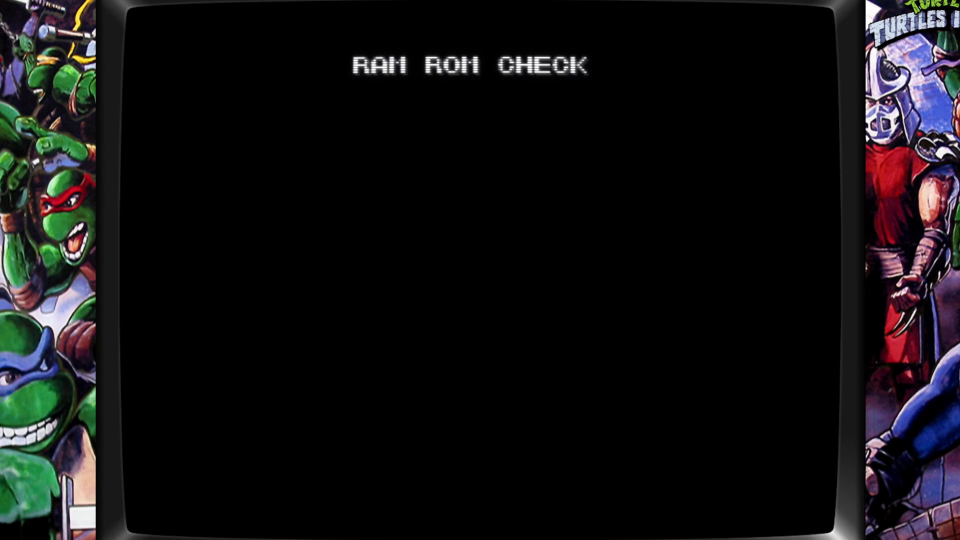
Turn the master volume down while Teenage Mutant Ninja Turtles starts
key(minus)
key(minus)
key(minus)
key(minus)
key(minus)
key(minus)
key(minus)
key(minus)
key(minus)
key(minus)
key(minus)
key(minus)
key(minus)
key(minus)
key(minus)
key(minus)
key(minus)
key(minus)
key(minus)
key(minus)
key(minus)
key(minus)
key(minus)
key(minus)
key(minus)
key(minus)
key(minus)
key(minus)
key(minus)
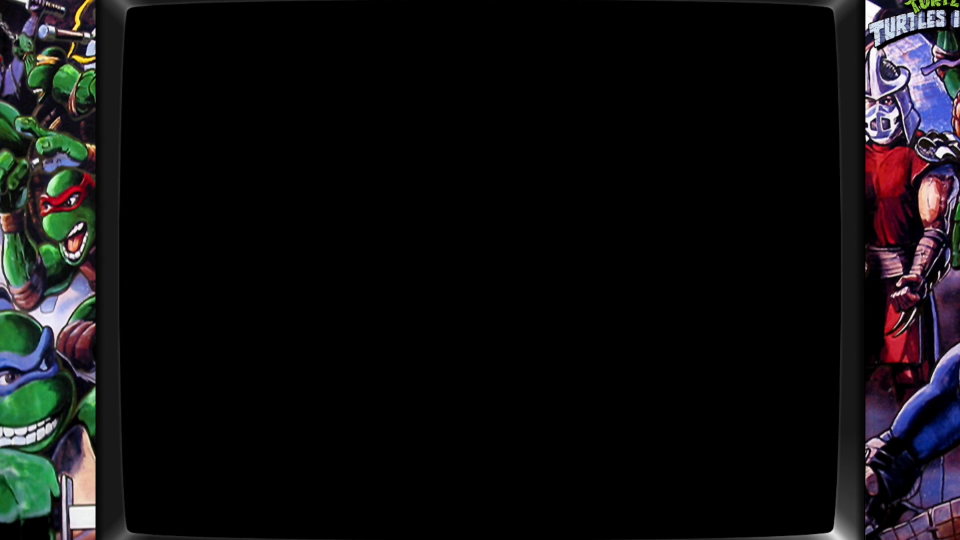
Open the video options of the running Teenage Mutant Ninja Turtles game
key(Tab)
key(Down)
key(Down)
key(Down)
key(Down)
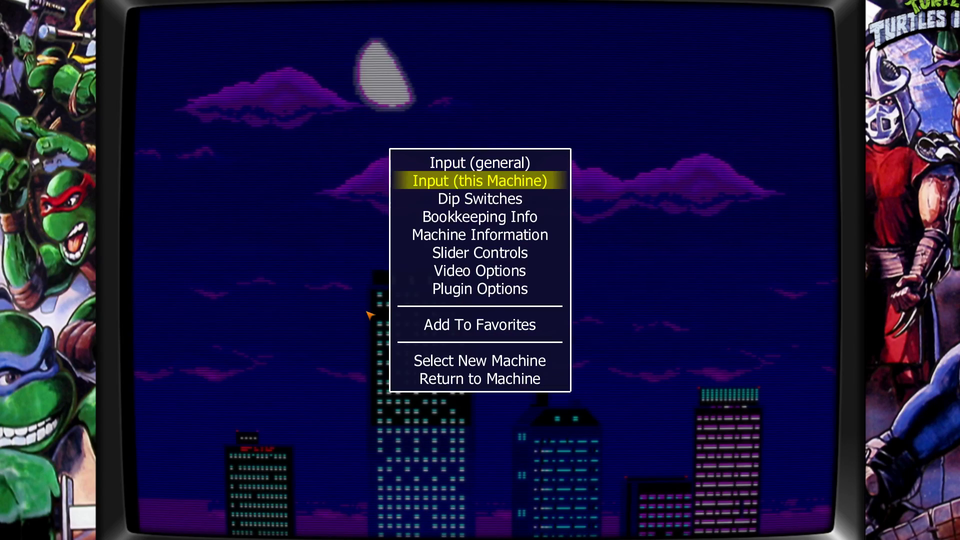
key(Down)
key(Down)
key(Return)
Compare the Turtles game's Cab Artwork and no shading bezels, ending on Cab Artwork (no reflection)
key(Down)
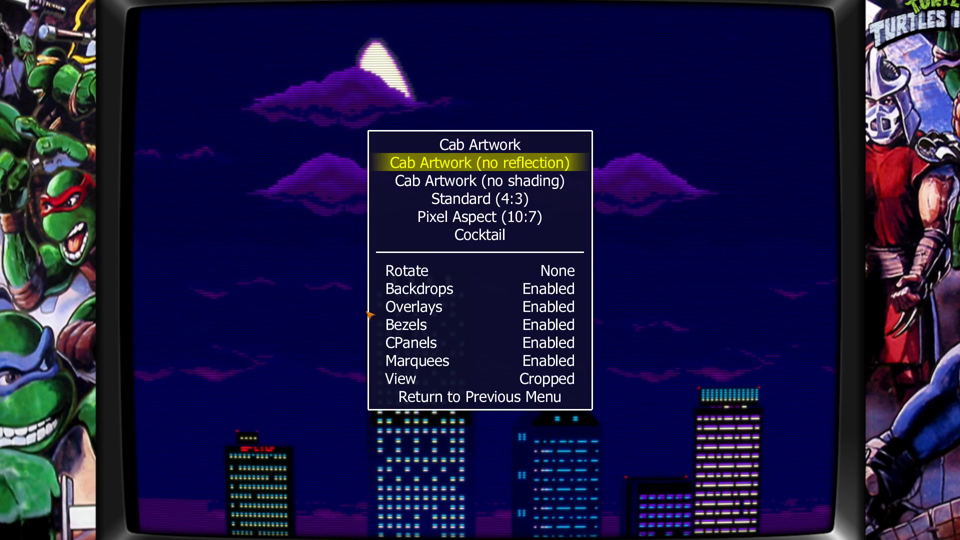
key(Up)
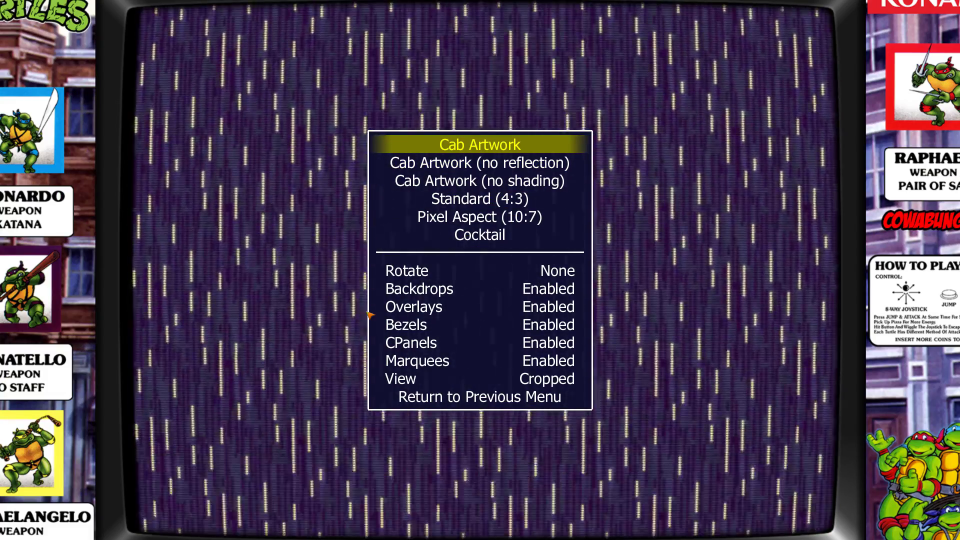
key(Down)
key(Down)
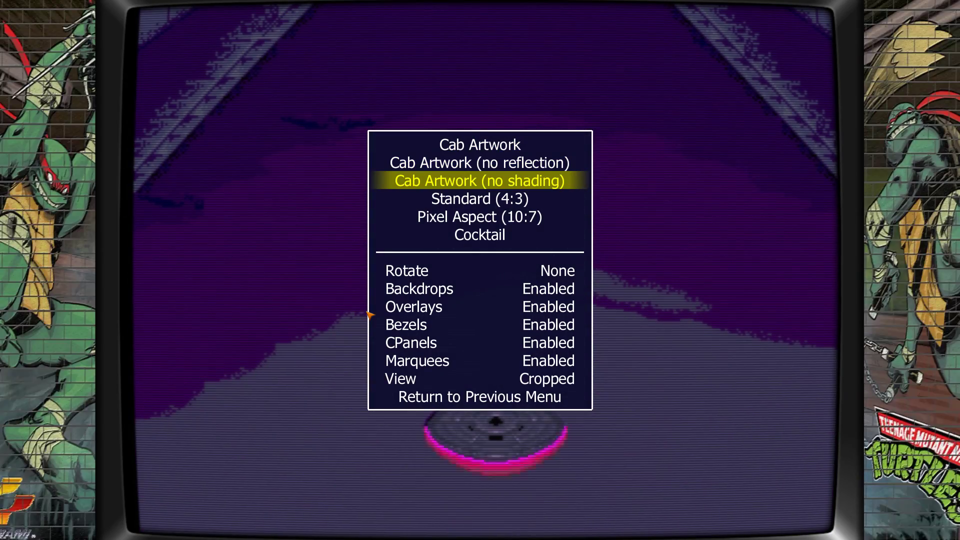
key(Up)
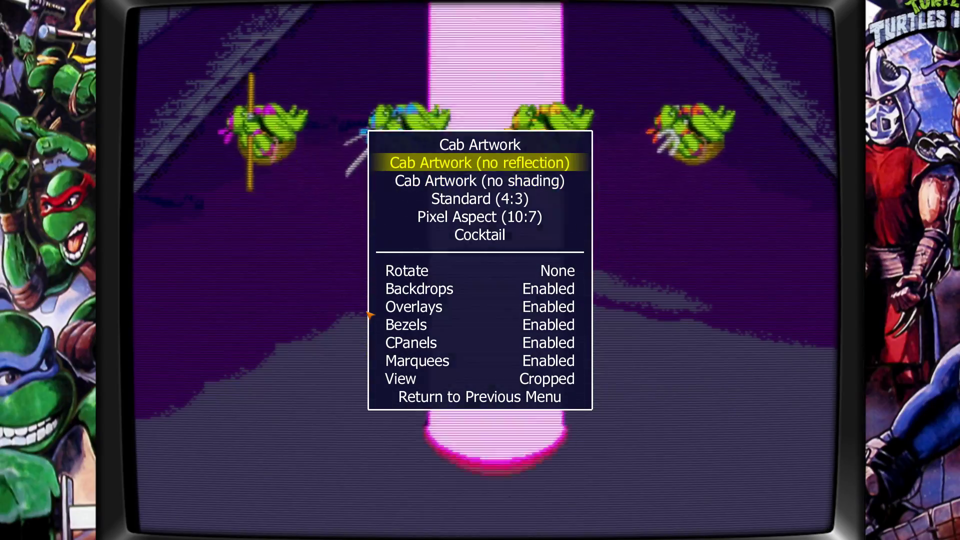
Leave the video options of Teenage Mutant Ninja Turtles and exit the game back to the machine list
key(Up)
key(Up)
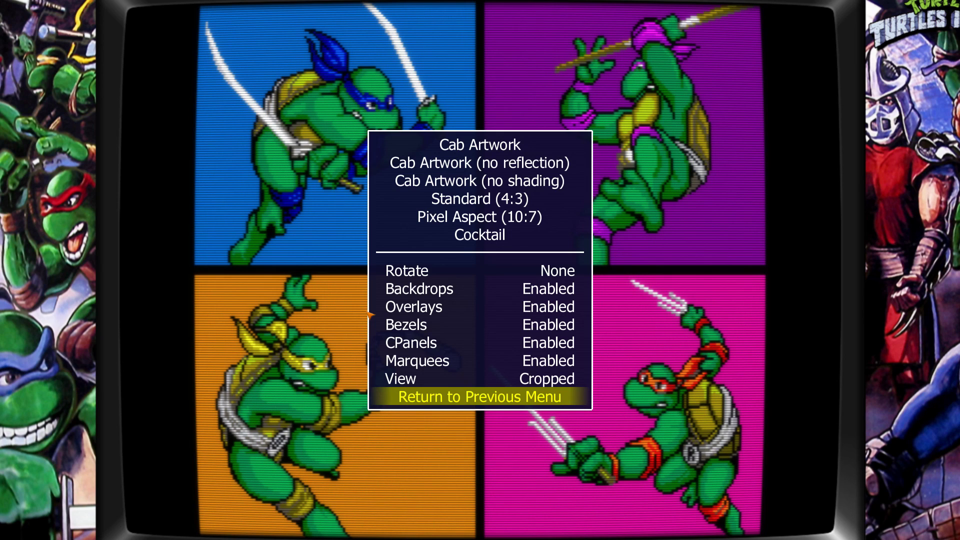
key(Return)
key(Down)
key(Down)
key(Down)
key(Down)
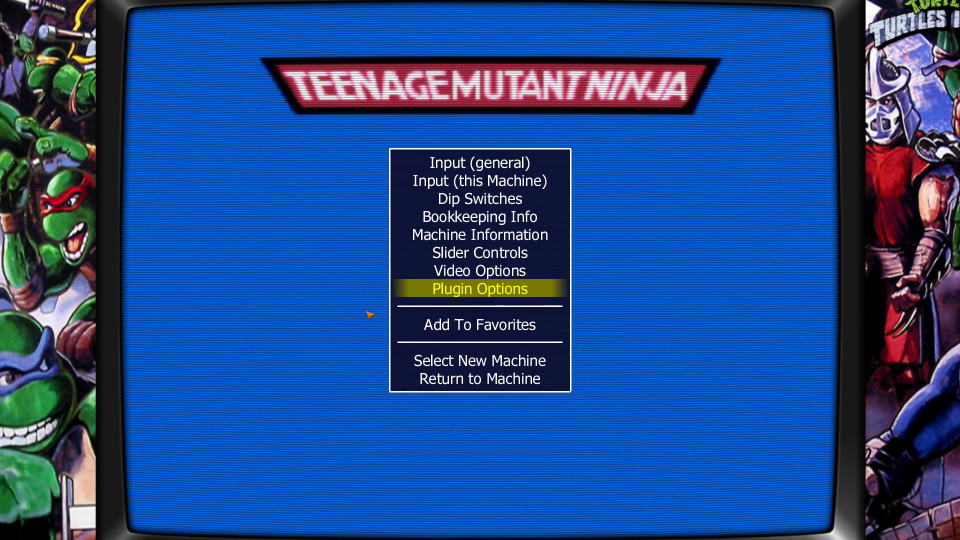
key(Return)
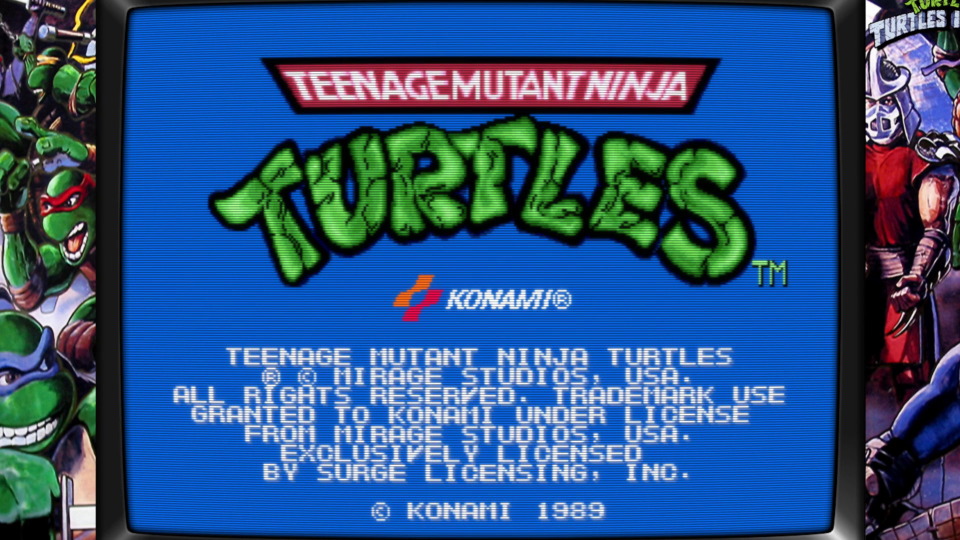
key(Escape)
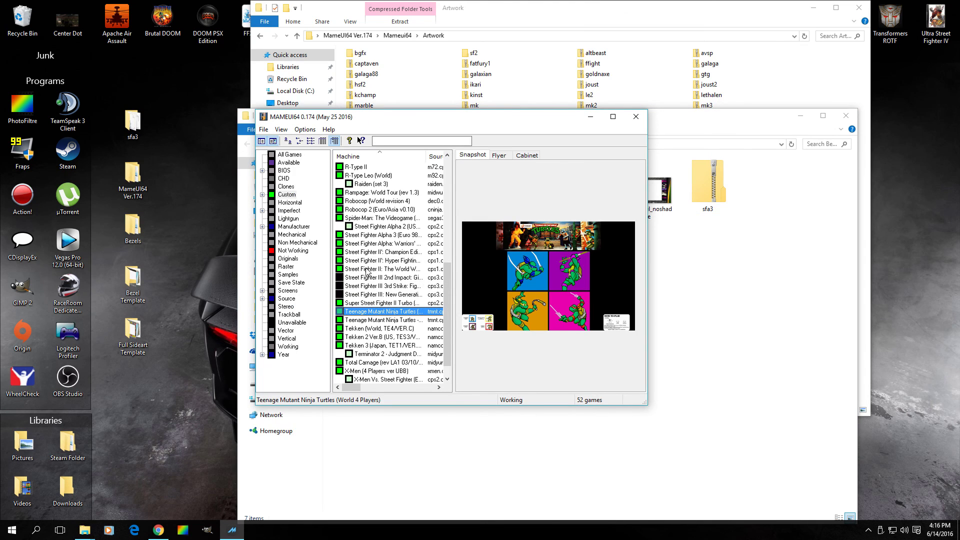
Launch Mortal Kombat II (rev L3.1) from the machine list and continue past the ROM warning
scroll(369, 296, up, 2)
scroll(368, 294, up, 2)
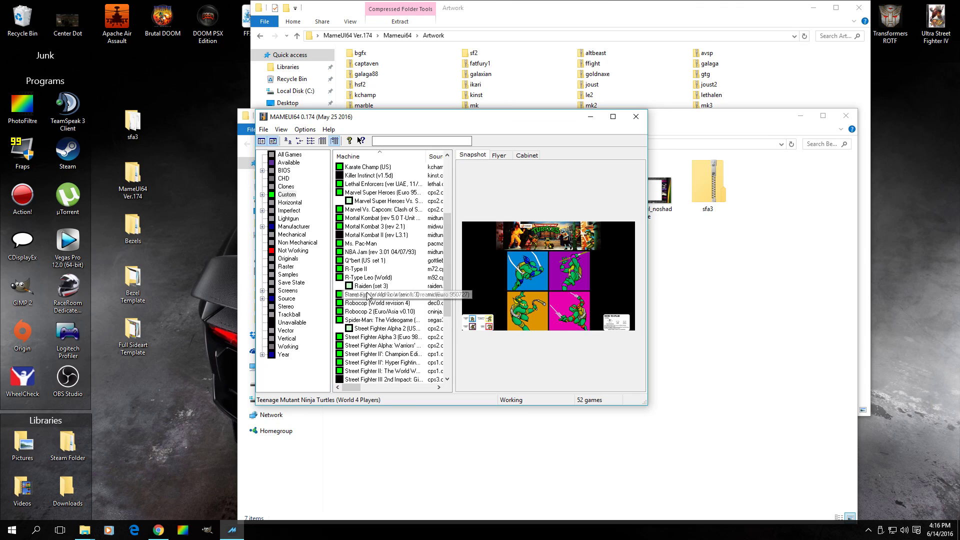
double_click(365, 239)
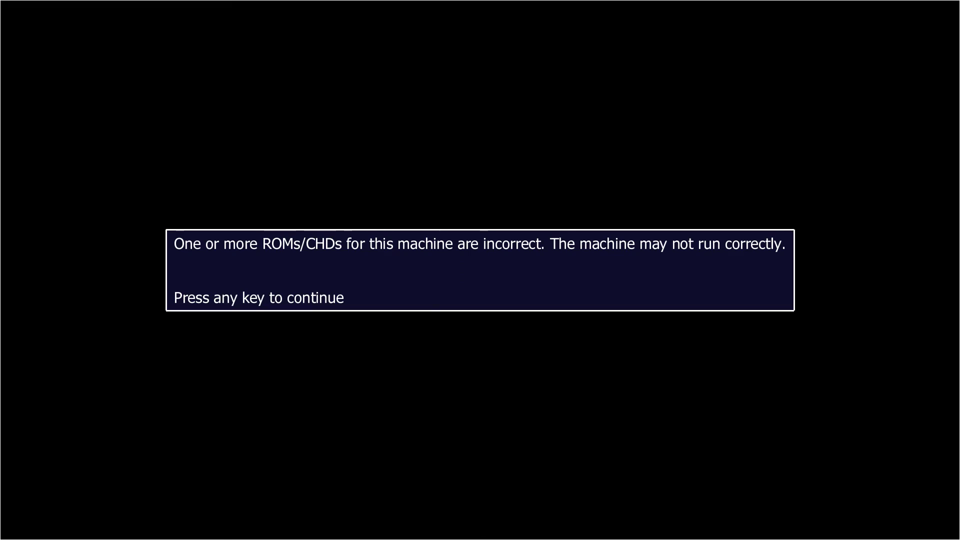
key(Tab)
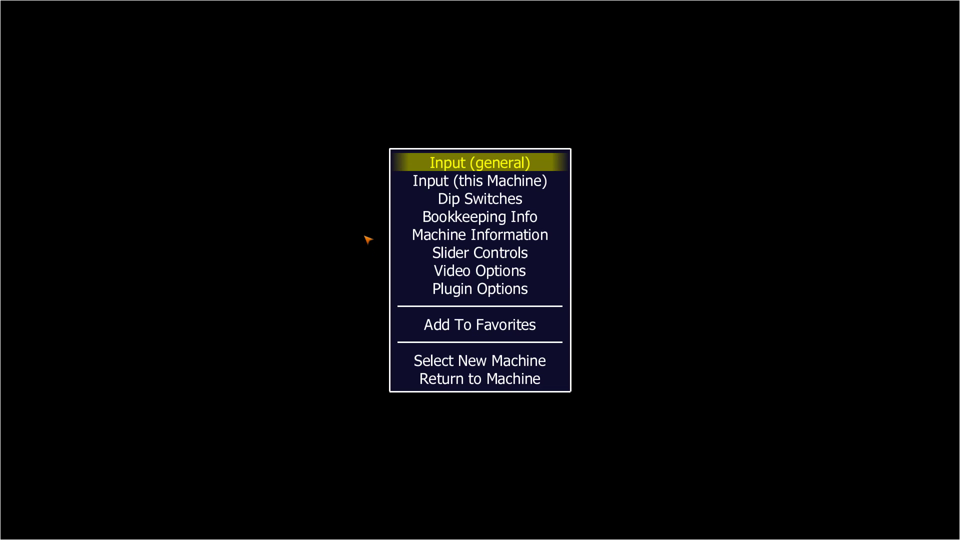
key(Tab)
Turn the master volume down while Mortal Kombat II starts
key(minus)
key(minus)
key(minus)
key(minus)
key(minus)
key(minus)
key(minus)
key(minus)
key(minus)
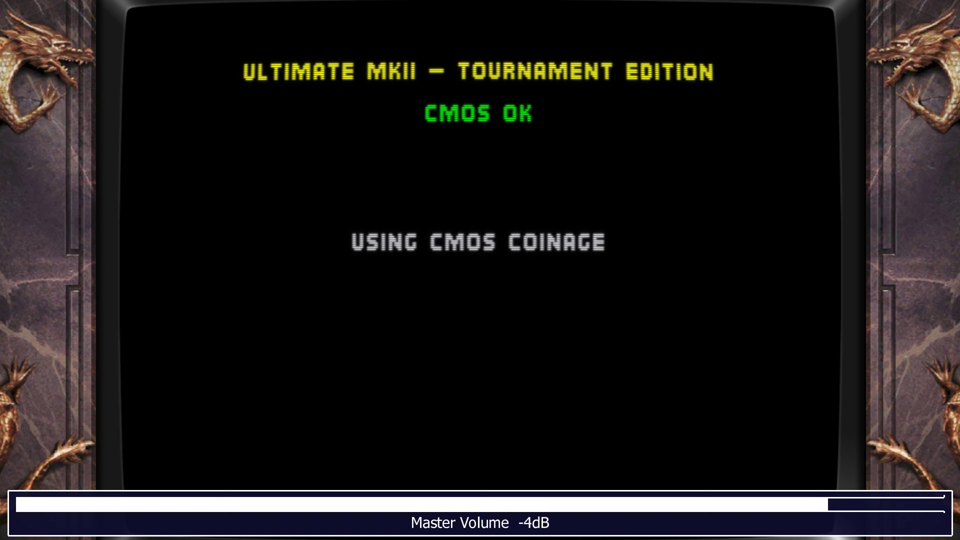
key(minus)
key(minus)
key(minus)
key(minus)
key(minus)
key(minus)
key(minus)
key(minus)
key(minus)
key(minus)
key(minus)
key(minus)
key(minus)
key(minus)
key(minus)
key(minus)
key(minus)
key(minus)
key(minus)
key(minus)
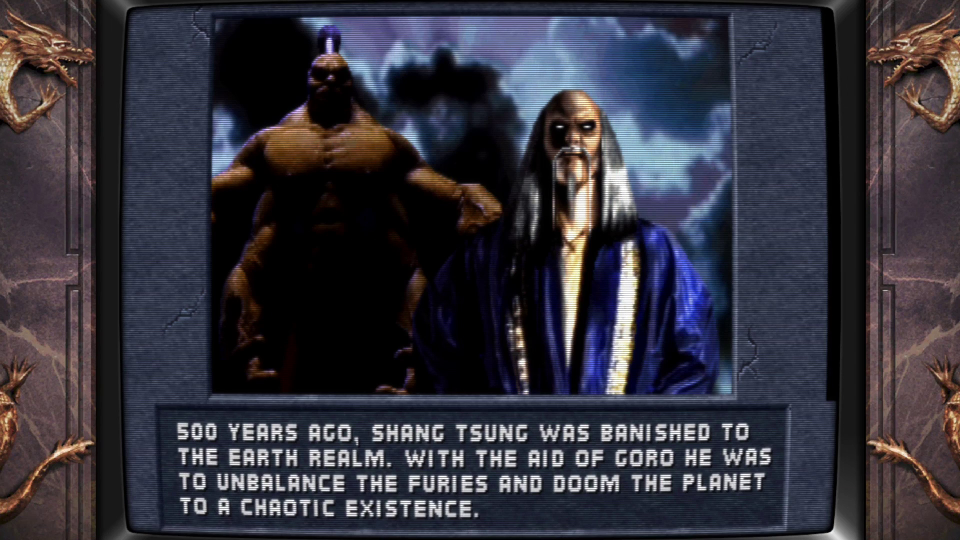
Open the video options of the running Mortal Kombat II game
key(Tab)
key(Down)
key(Down)
key(Down)
key(Down)
key(Down)
key(Down)
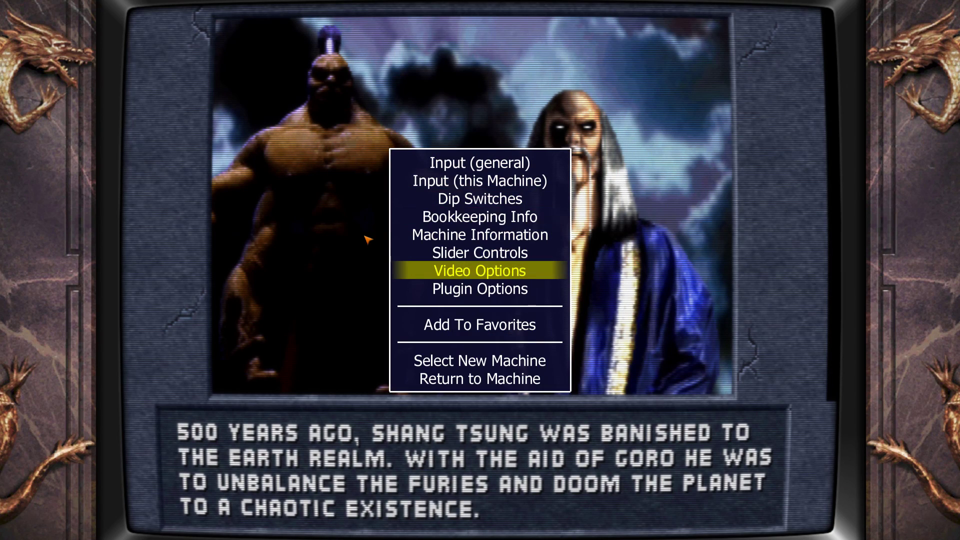
key(Return)
Compare the Cab Artwork bezel views of Mortal Kombat II, ending on the stone bezel with golden dragons
key(Down)
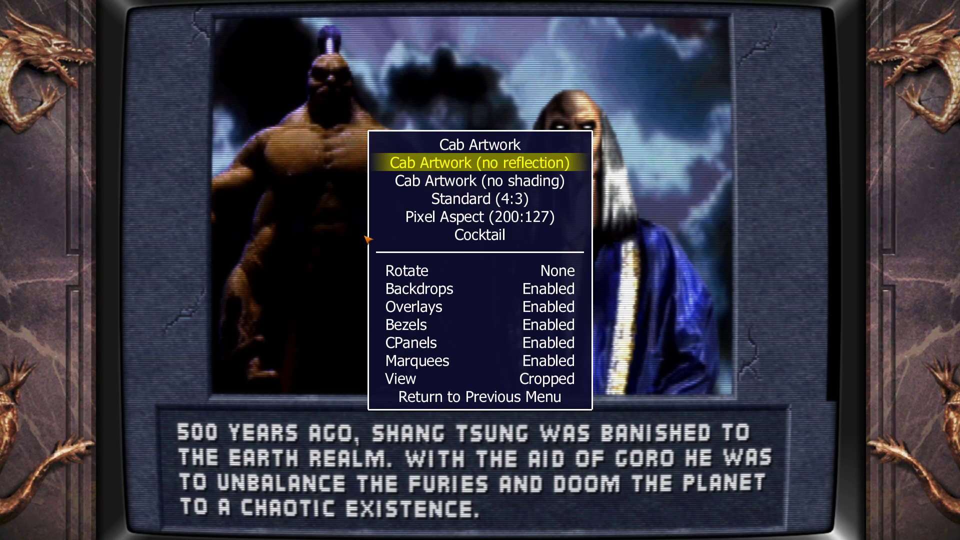
key(Down)
key(Up)
key(Up)
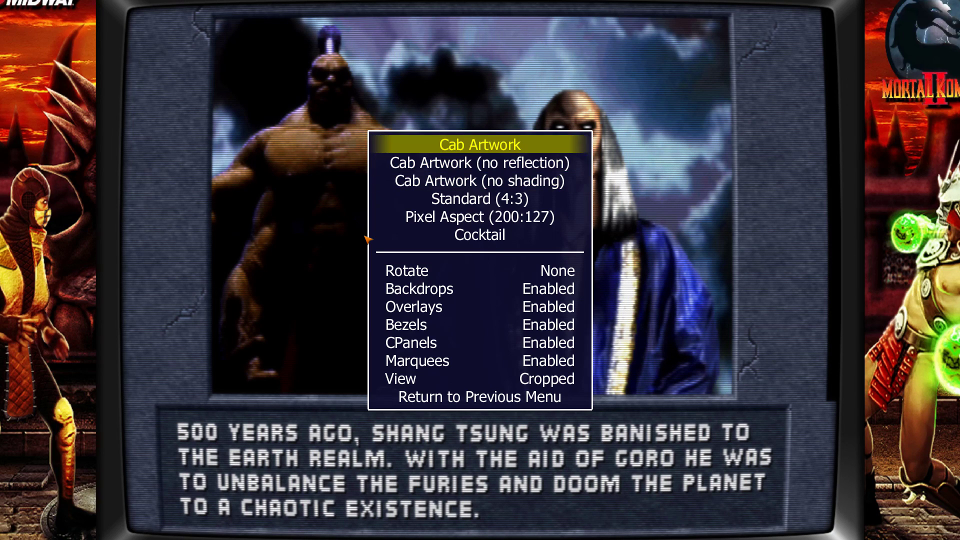
key(Down)
key(Up)
key(Up)
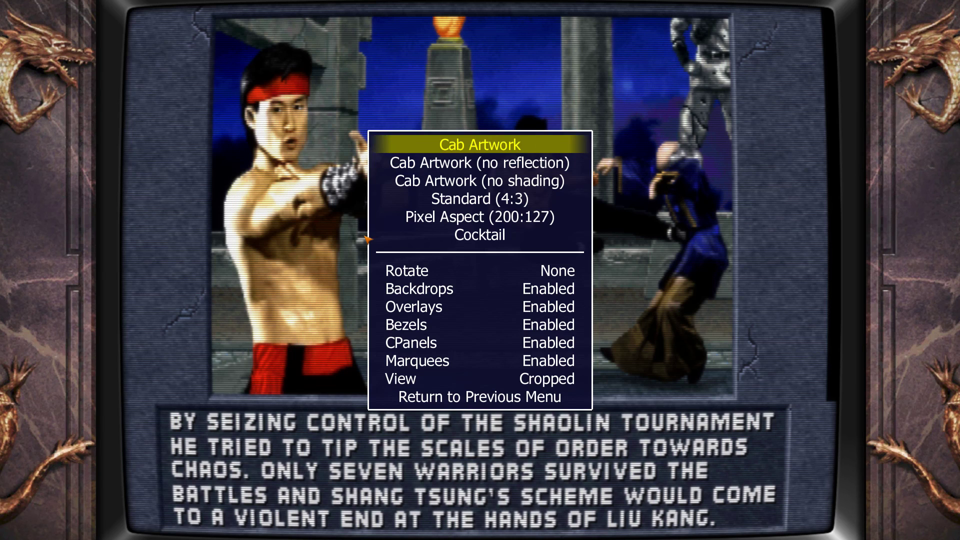
Return to the running Mortal Kombat II game to show its bezel, and exit to the machine list
key(Return)
key(Down)
key(Down)
key(Down)
key(Down)
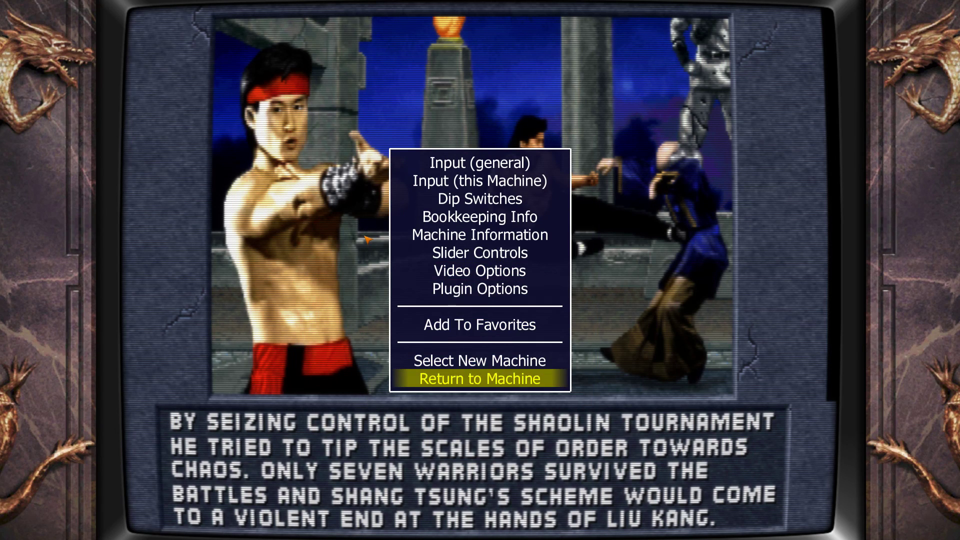
key(Return)
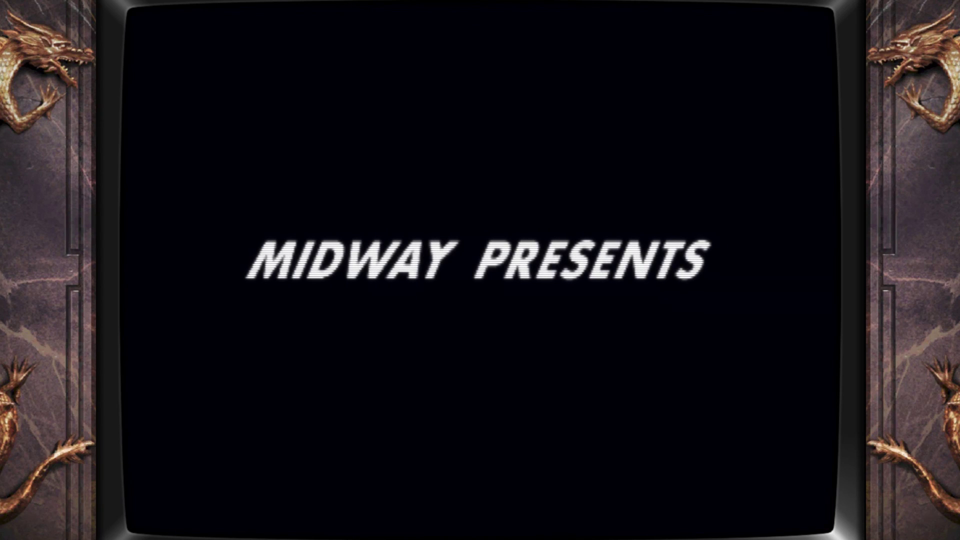
key(Escape)
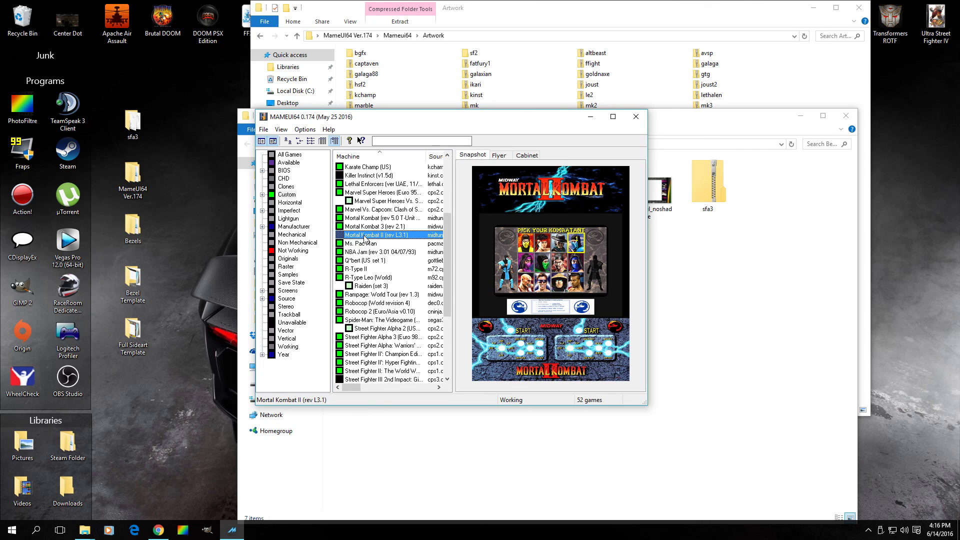
Browse the machine list between Marvel Vs. Capcom and the Street Fighter II titles, examining each game's snapshot
key(Up)
key(Up)
key(Up)
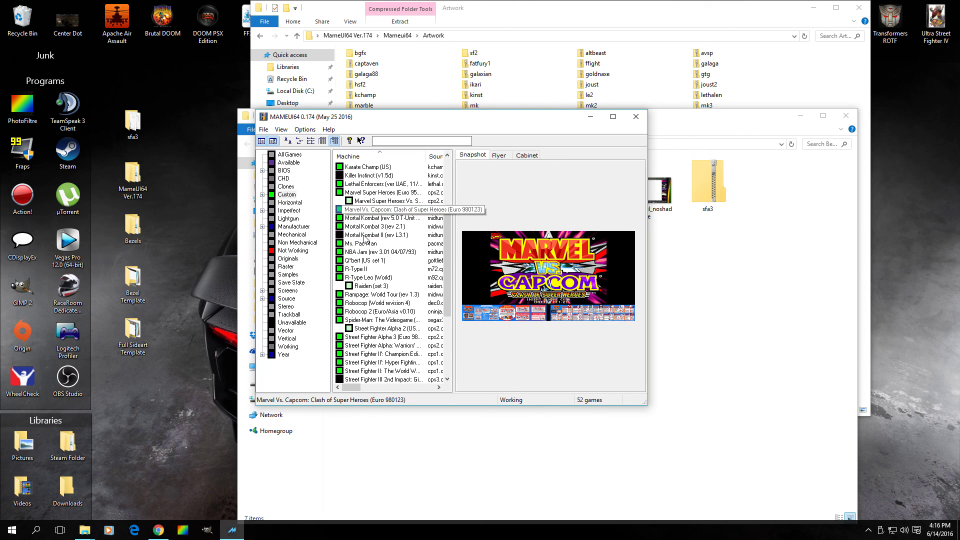
key(Down)
key(Down)
key(Down)
key(Down)
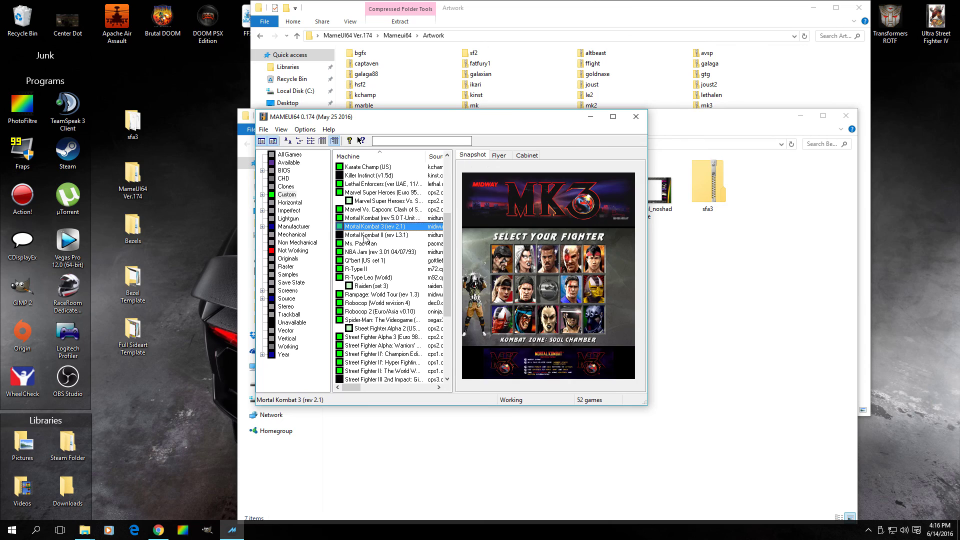
key(Down)
key(Down)
key(Down)
key(Down)
key(Down)
key(Down)
key(Up)
key(Up)
key(Up)
key(Up)
key(Up)
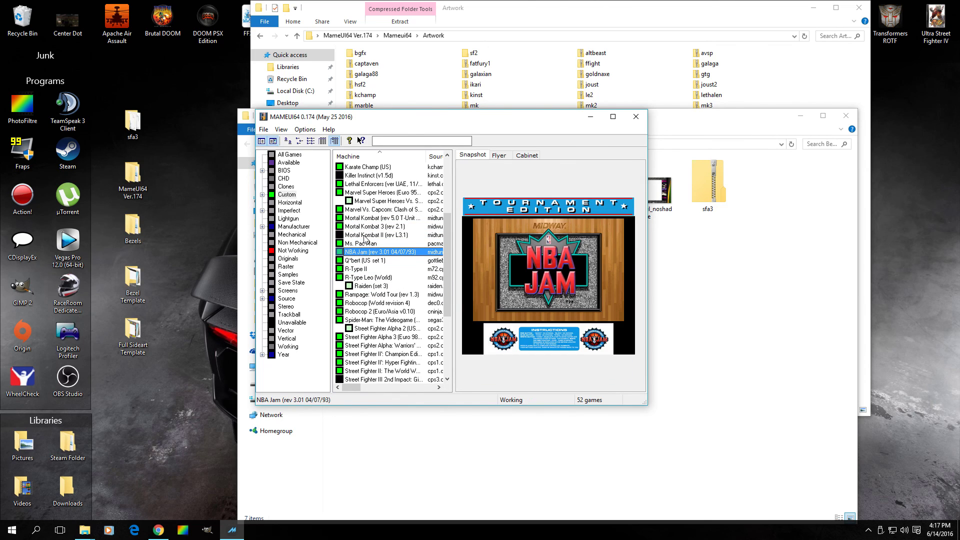
key(Down)
key(Down)
key(Down)
key(Down)
key(Down)
key(Down)
key(Down)
key(Down)
key(Down)
key(Down)
key(Down)
key(Down)
key(Down)
key(Down)
key(Down)
key(Down)
key(Down)
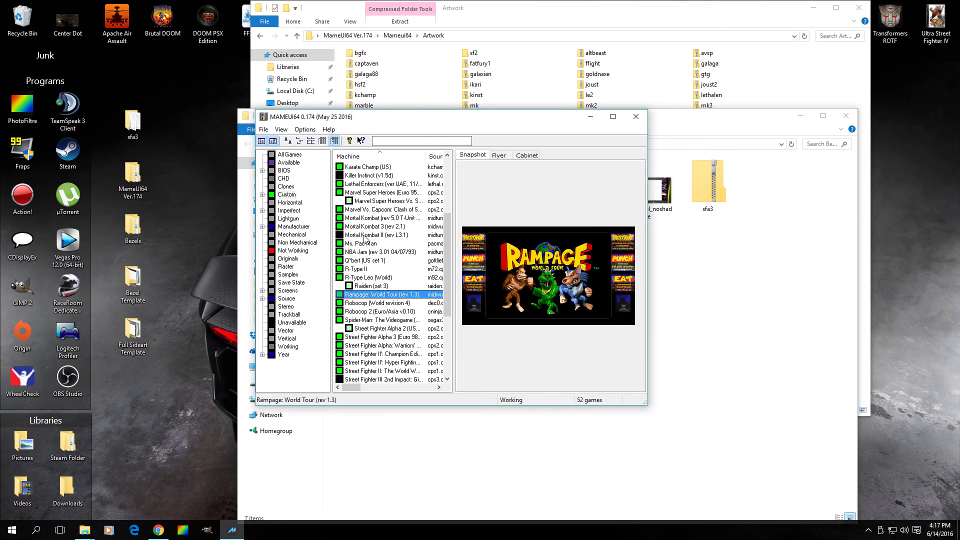
Launch Street Fighter II': Champion Edition (World 920513) and dismiss the general input settings
key(Up)
key(Up)
key(Up)
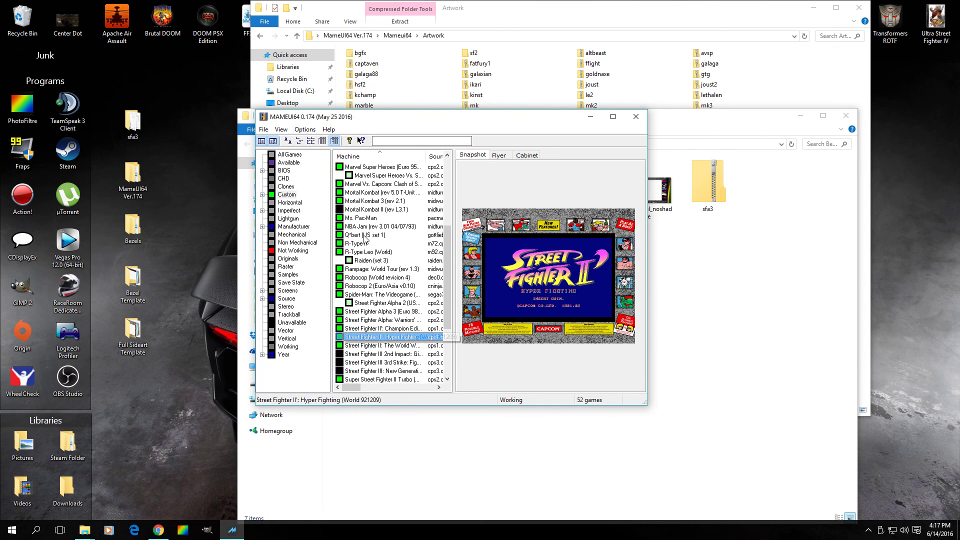
key(Up)
key(Return)
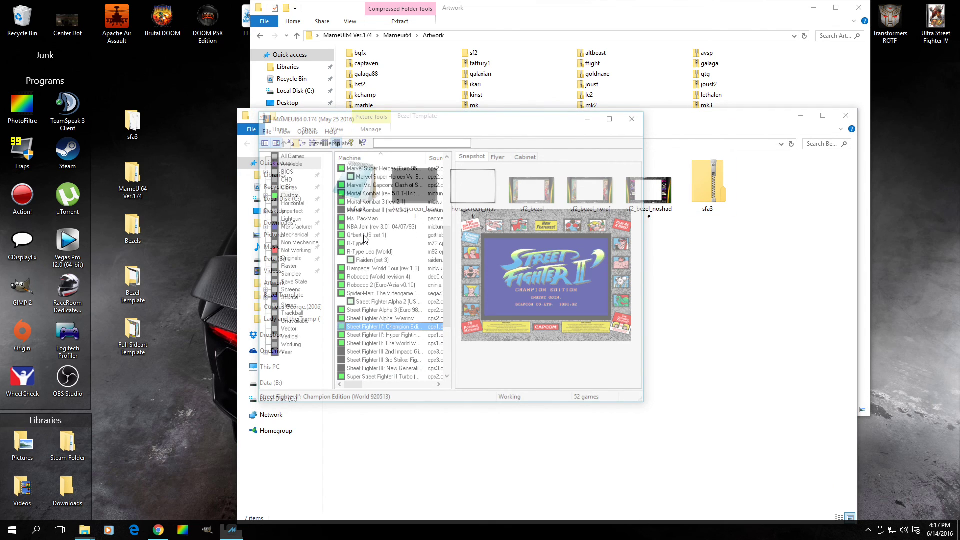
key(Tab)
key(Return)
key(Return)
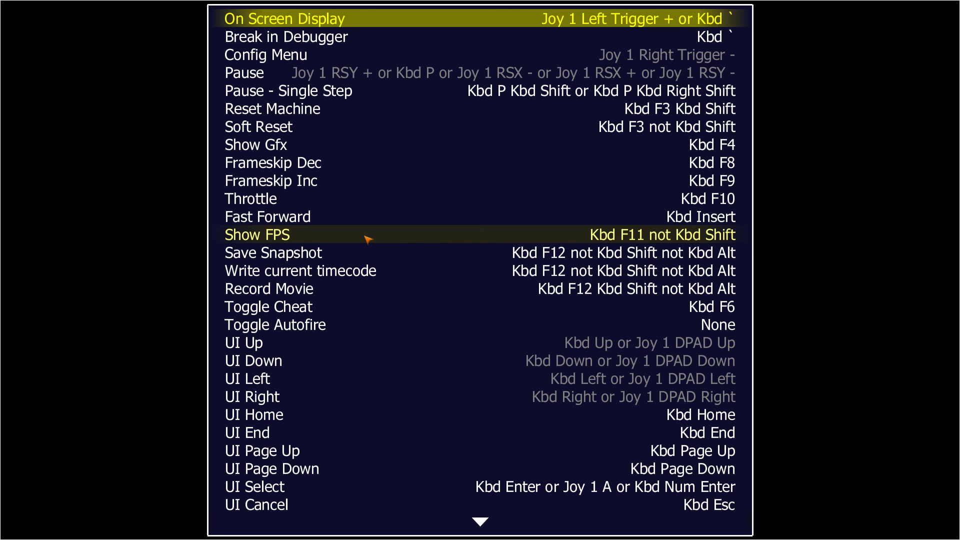
key(Tab)
Turn the master volume down while Street Fighter II': Champion Edition shows its full sideart, and exit the game
key(minus)
key(minus)
key(minus)
key(minus)
key(minus)
key(minus)
key(minus)
key(minus)
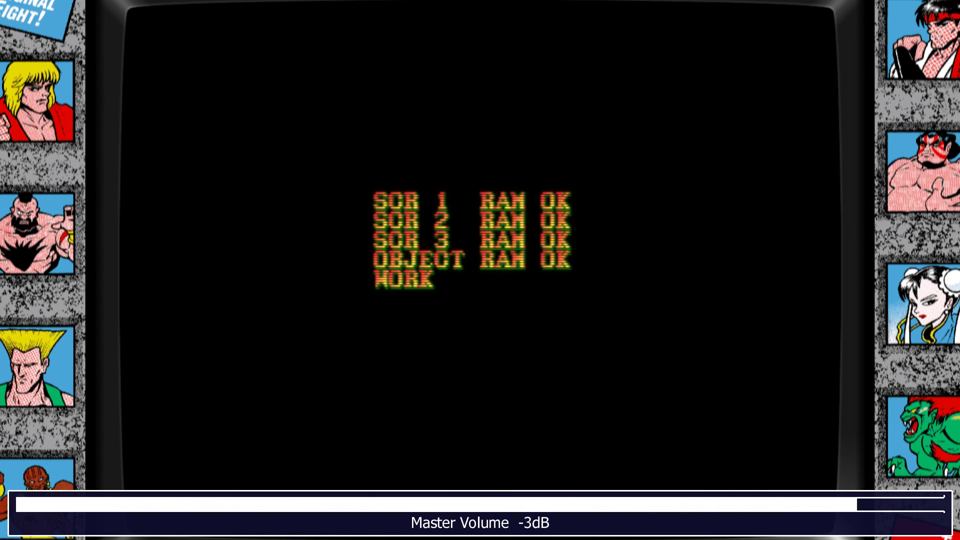
key(minus)
key(minus)
key(minus)
key(minus)
key(minus)
key(minus)
key(minus)
key(minus)
key(minus)
key(minus)
key(minus)
key(minus)
key(minus)
key(minus)
key(minus)
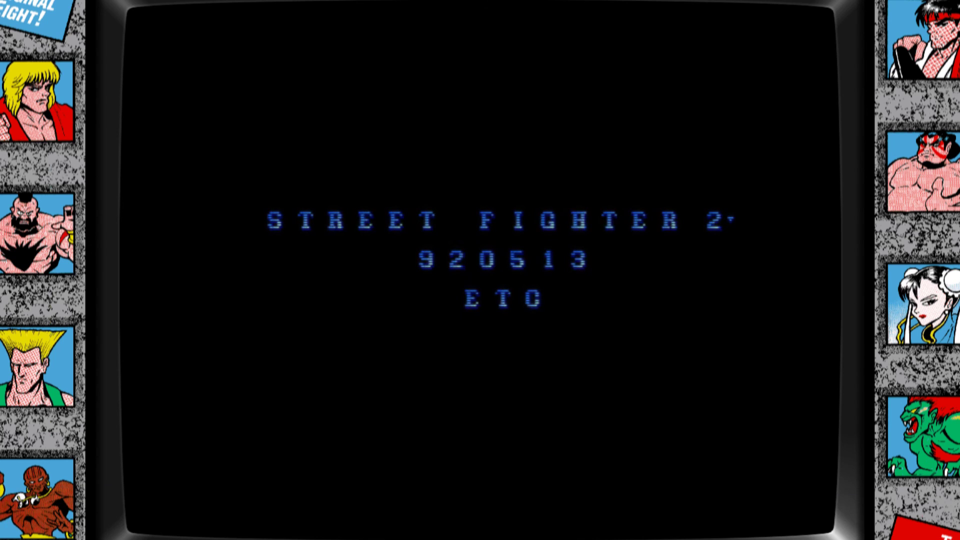
key(Escape)
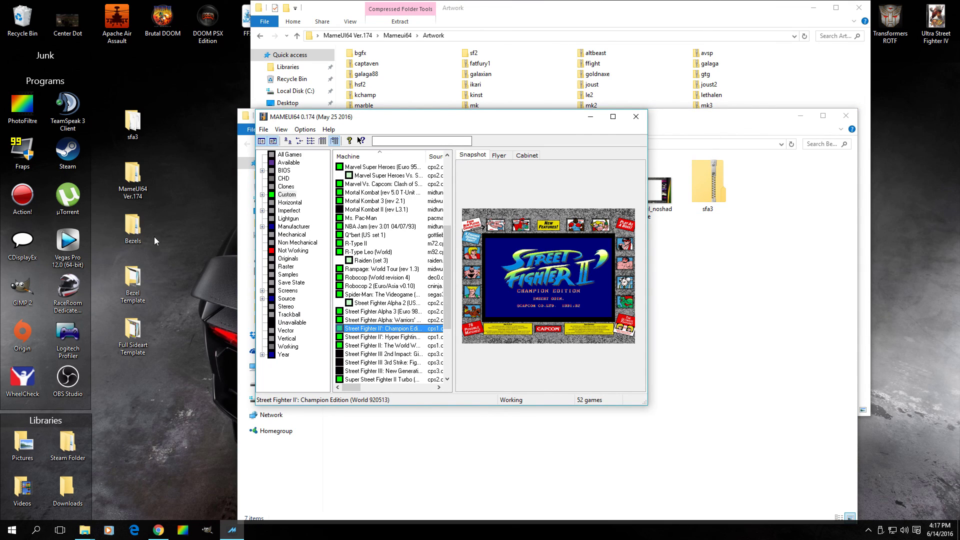
Review the horz_screen_bezel and sf2_bezel images and the default layout file in the Bezel Template folder, closing each one and the folder
double_click(133, 287)
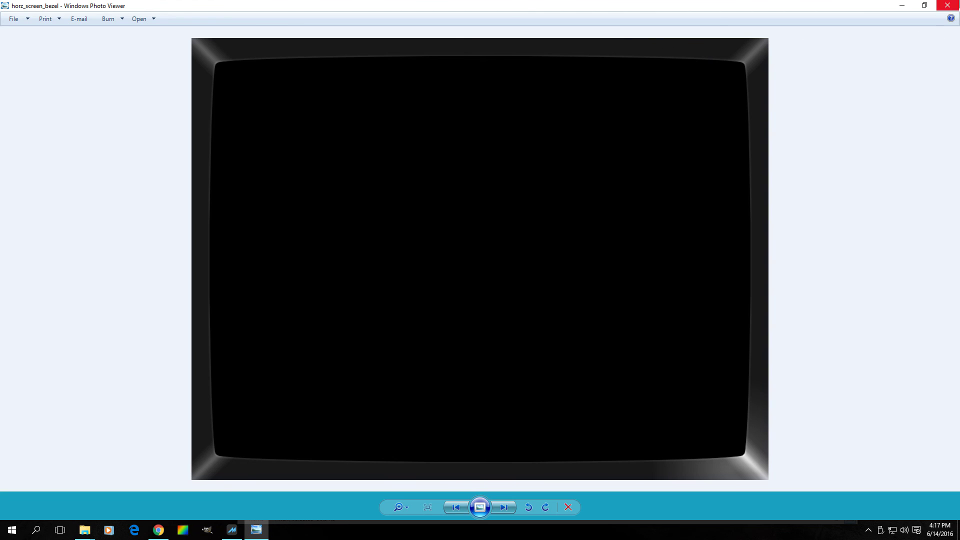
click(956, 5)
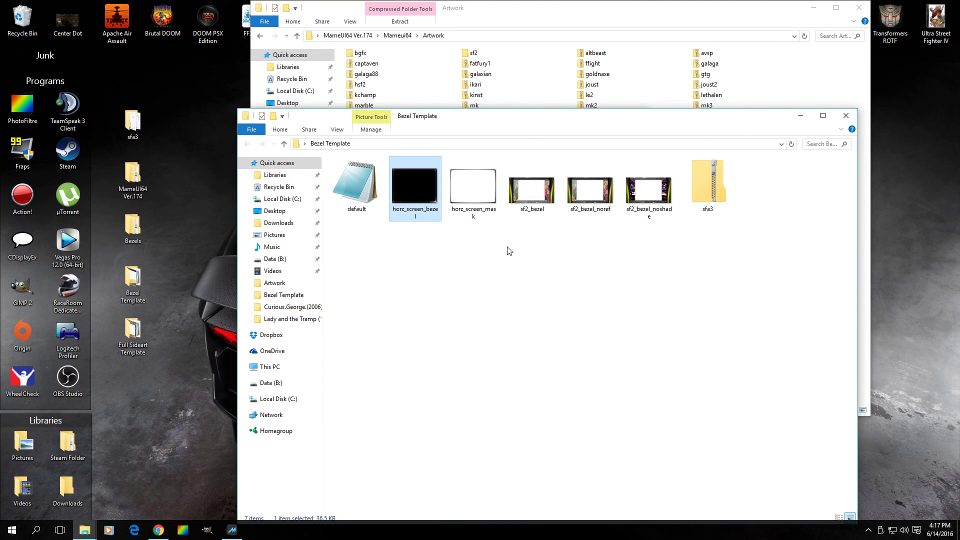
double_click(533, 192)
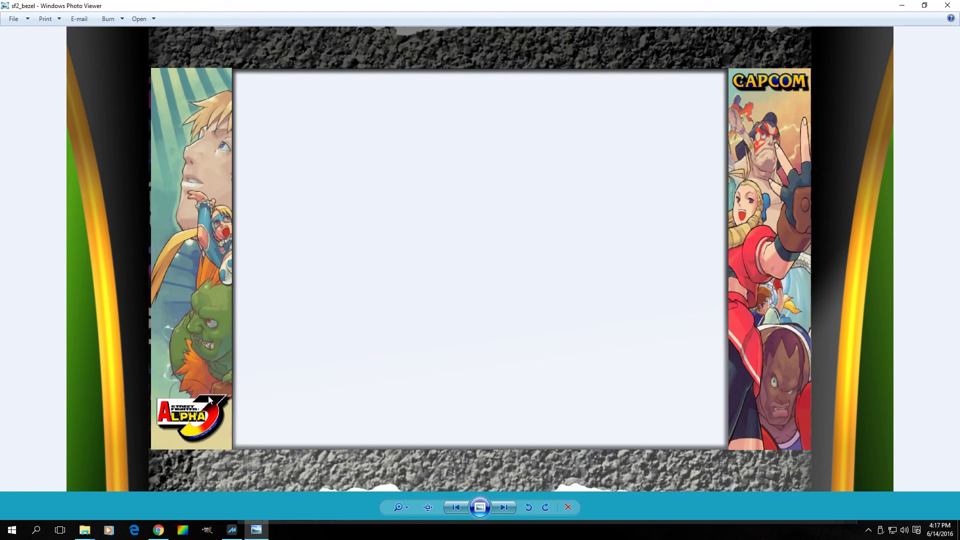
click(949, 6)
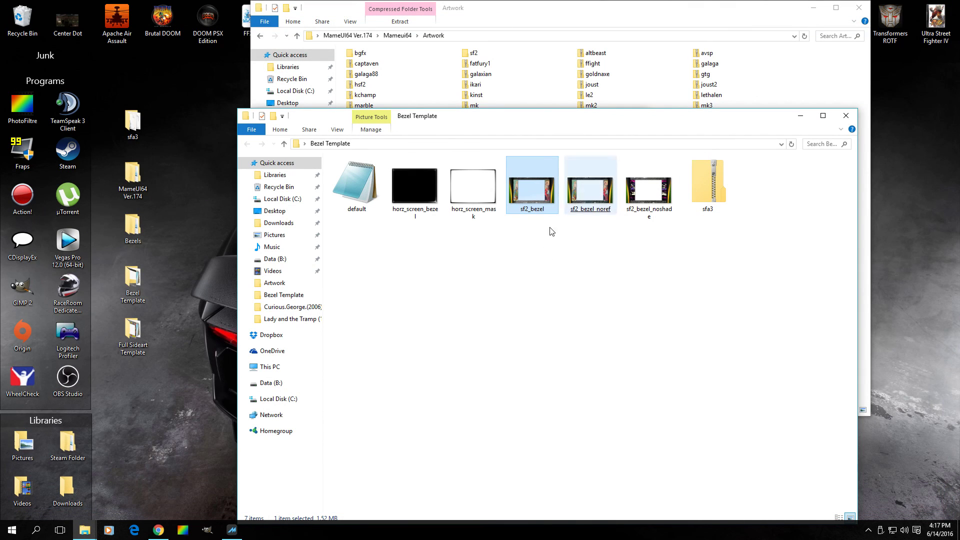
double_click(360, 192)
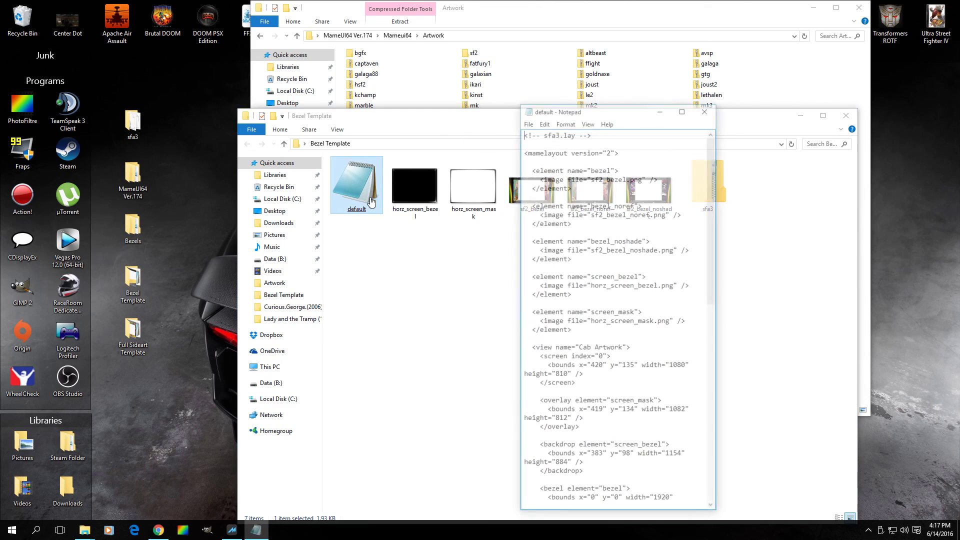
click(707, 109)
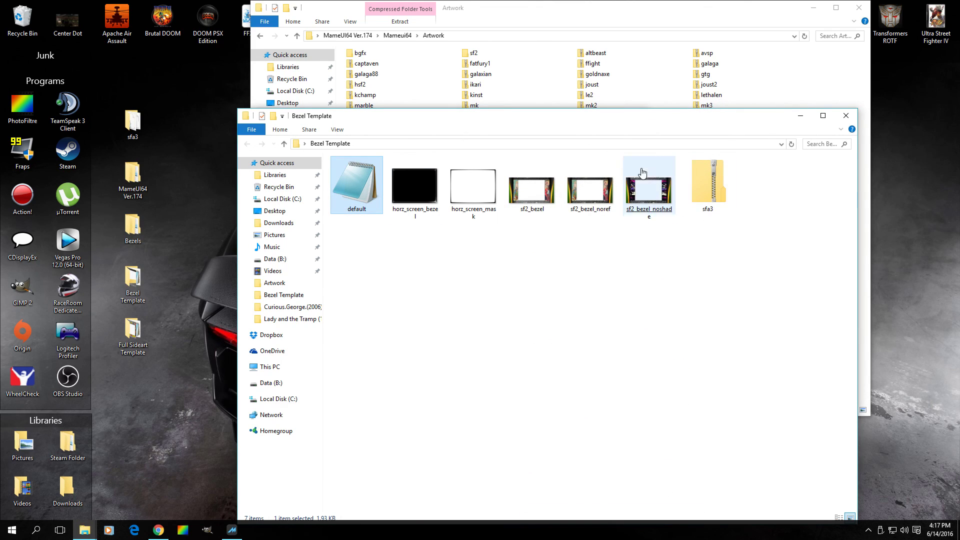
click(850, 117)
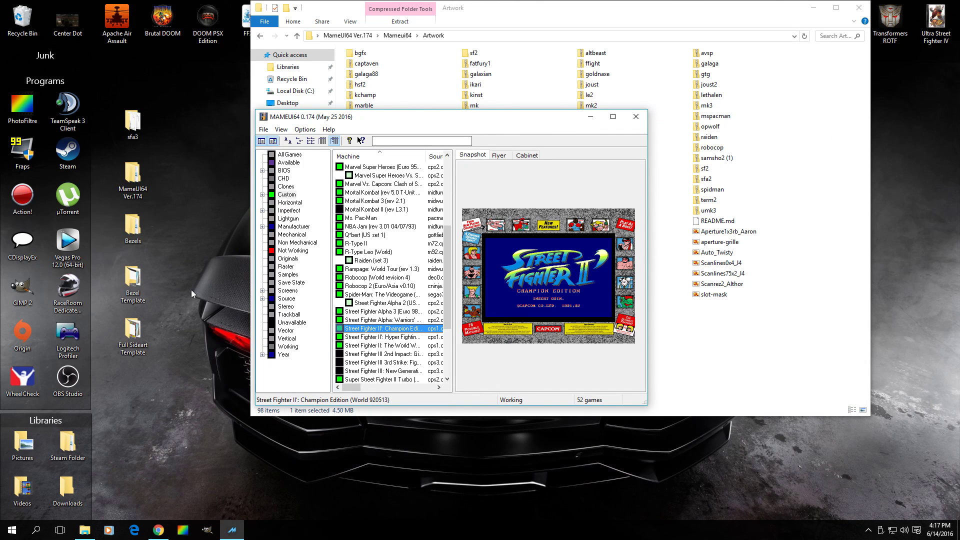
Examine the sf2ce_bezel image in the Full Sideart Template folder, and close the image and the folder
click(142, 330)
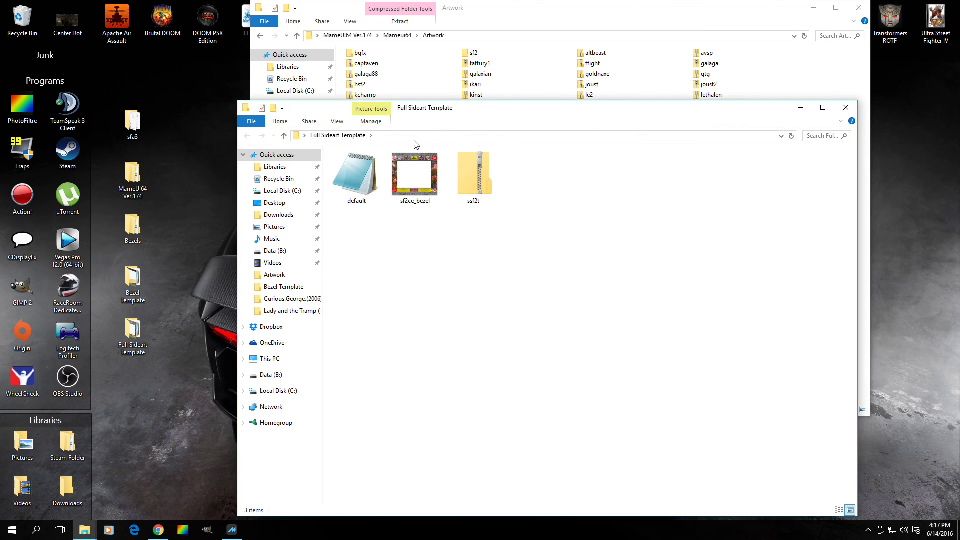
double_click(415, 175)
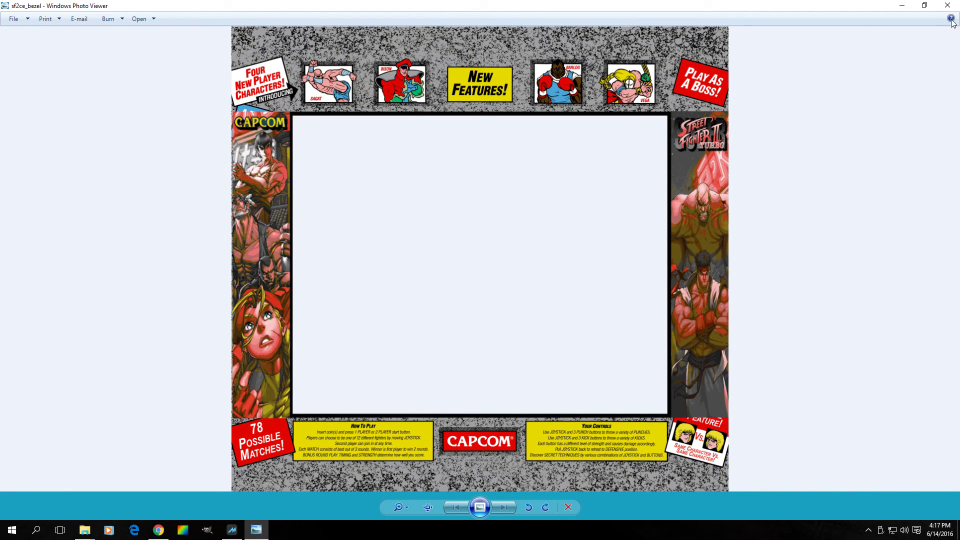
click(948, 5)
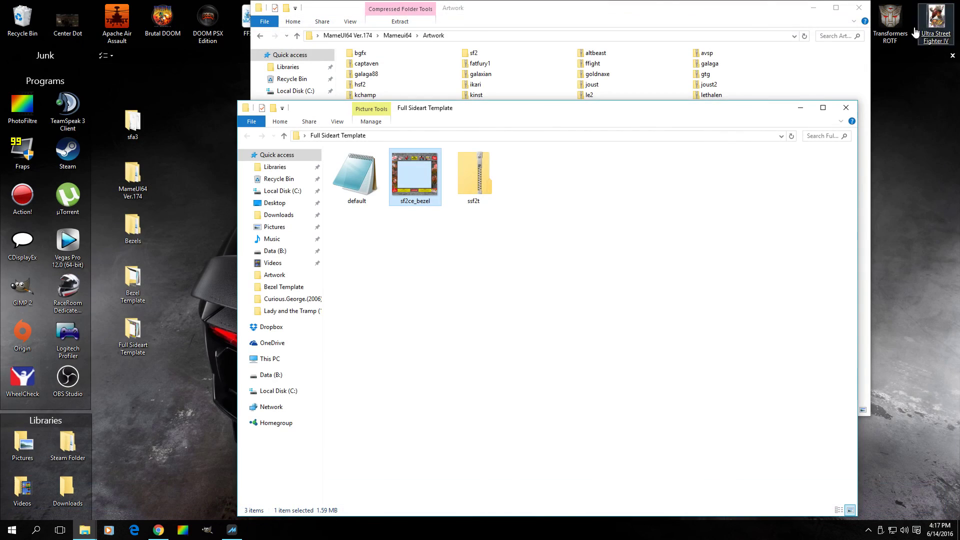
click(847, 109)
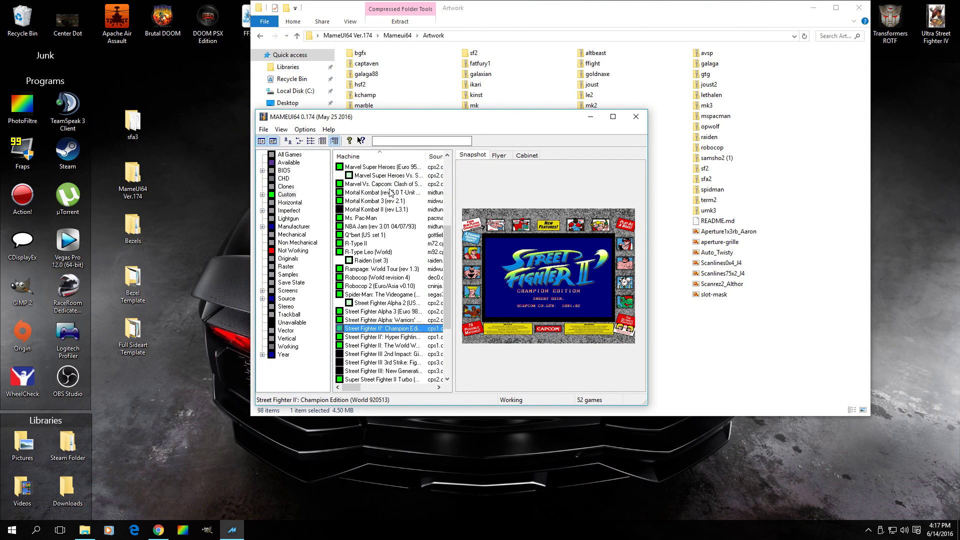
Close MAMEUI64 and the Artwork folder window to return to the empty desktop
drag(427, 128, 465, 129)
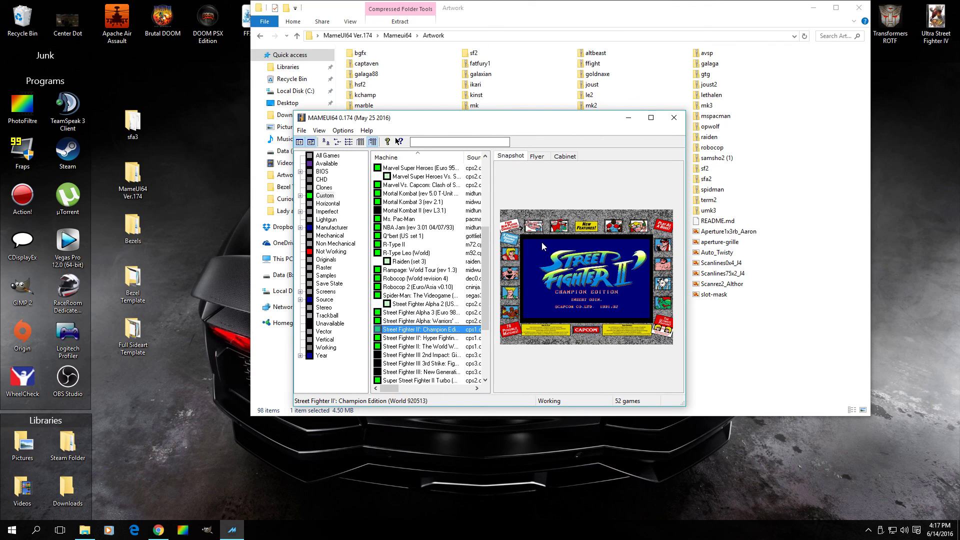
click(675, 117)
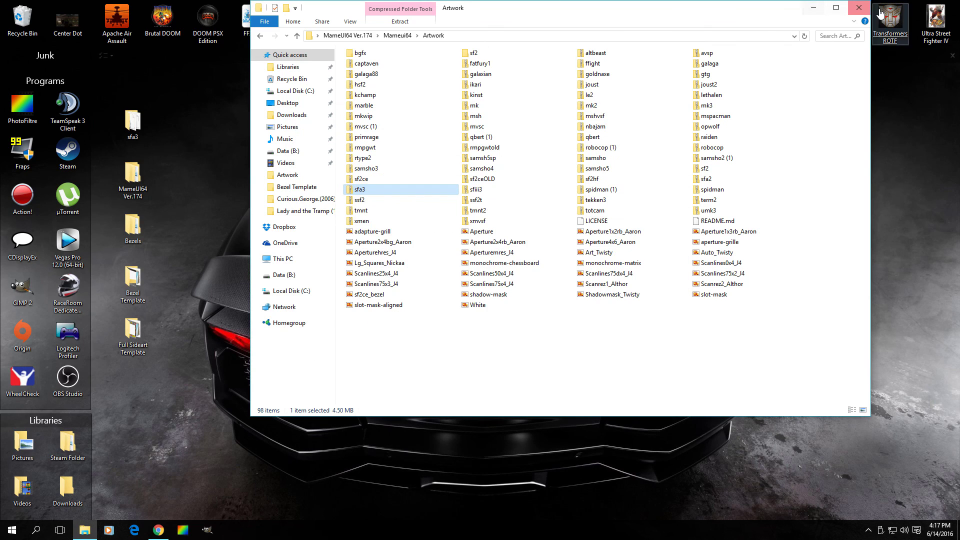
click(860, 8)
click(553, 295)
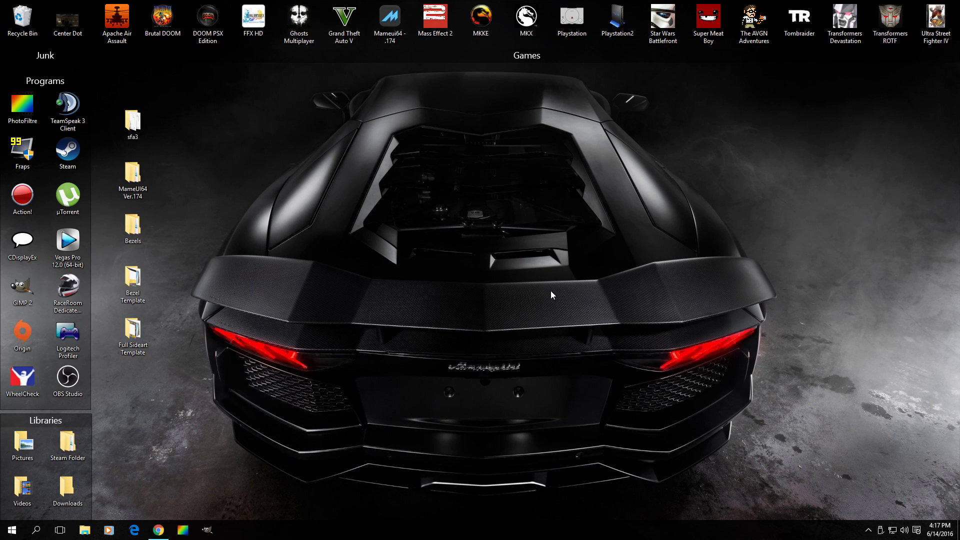